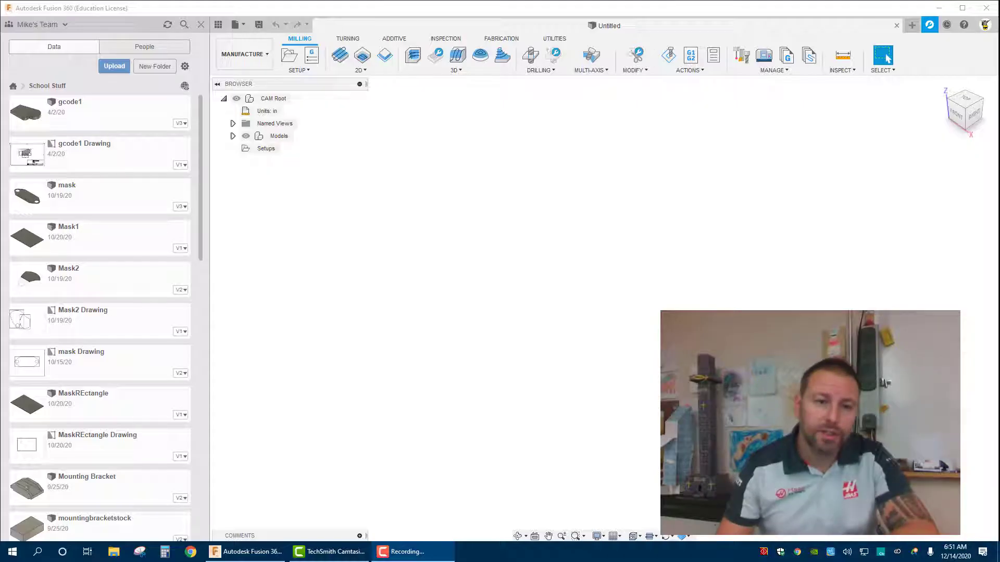
Switch to the Design workspace and start a sketch on the XY plane.
left_click(235, 54)
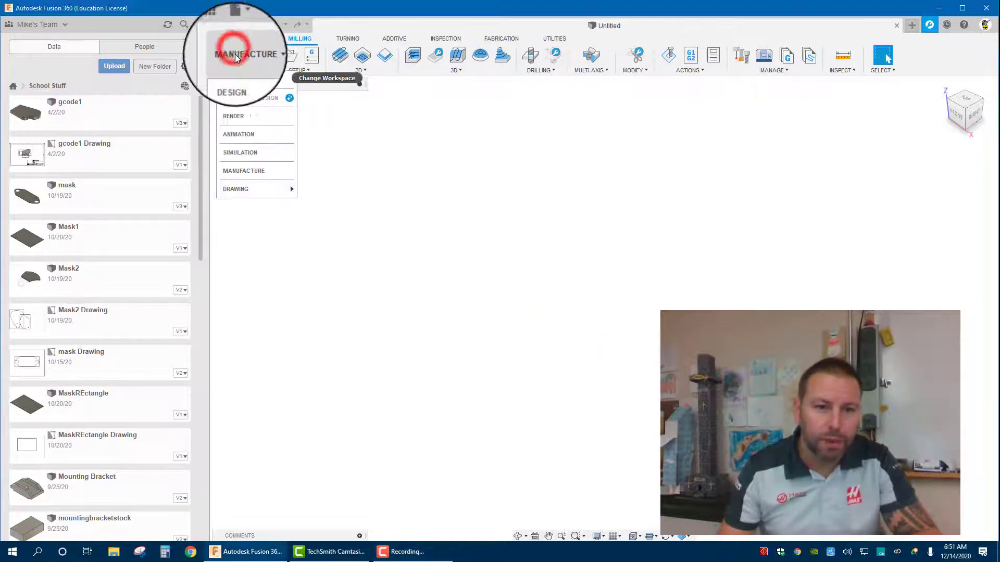
left_click(243, 80)
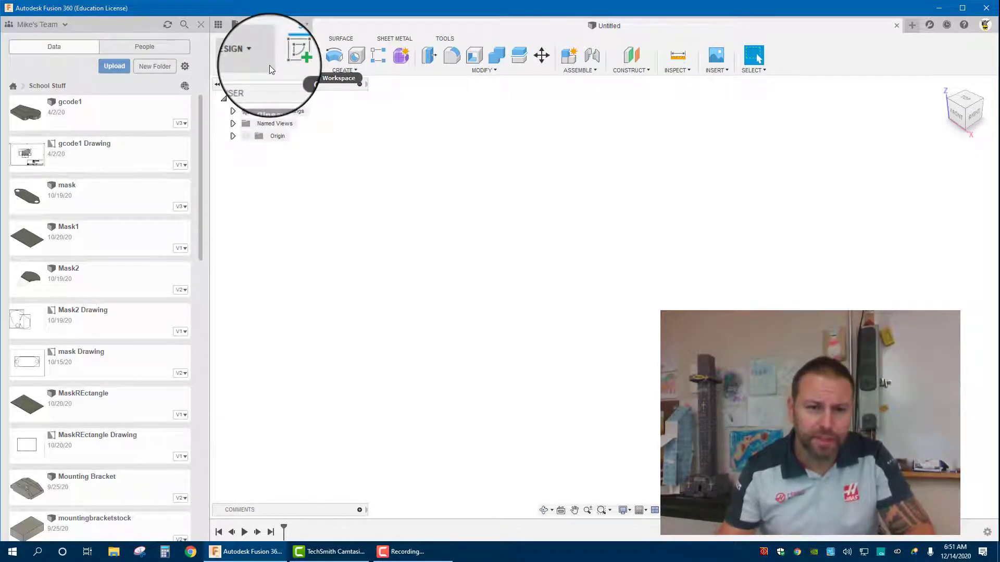
left_click(289, 54)
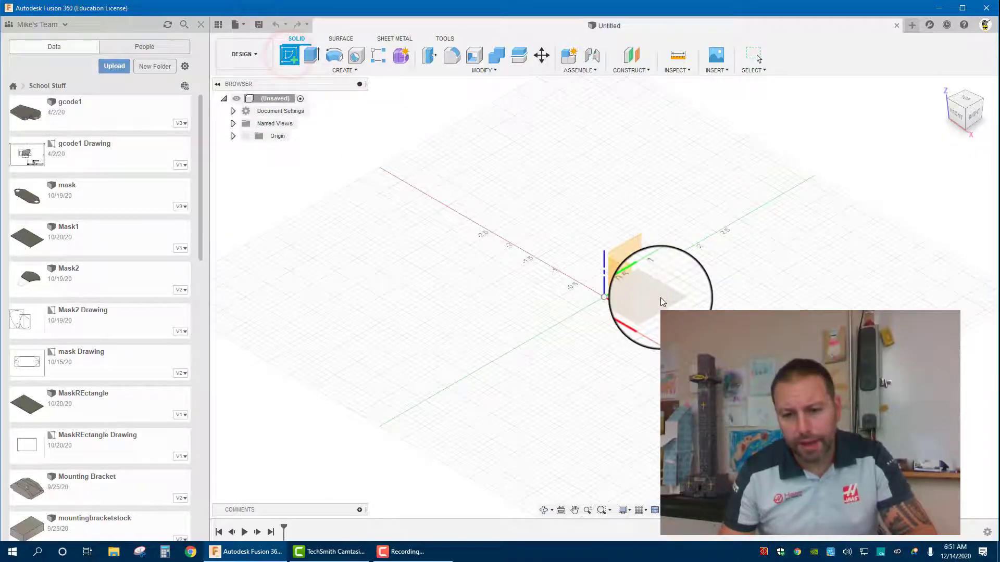
left_click(655, 297)
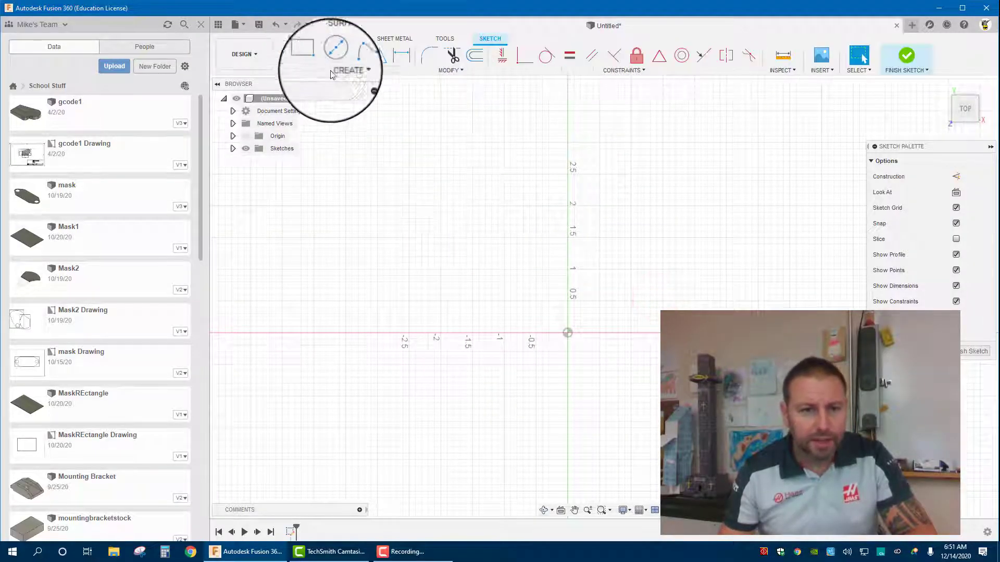
Draw a 4 x 4 in centre-point rectangle centred on the origin.
left_click(344, 69)
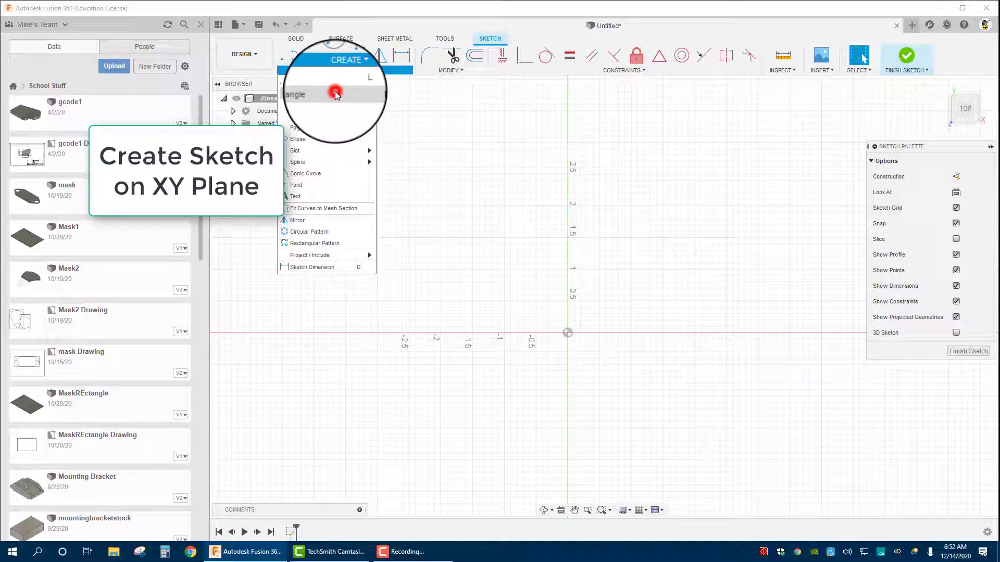
mouse_move(334, 91)
left_click(421, 118)
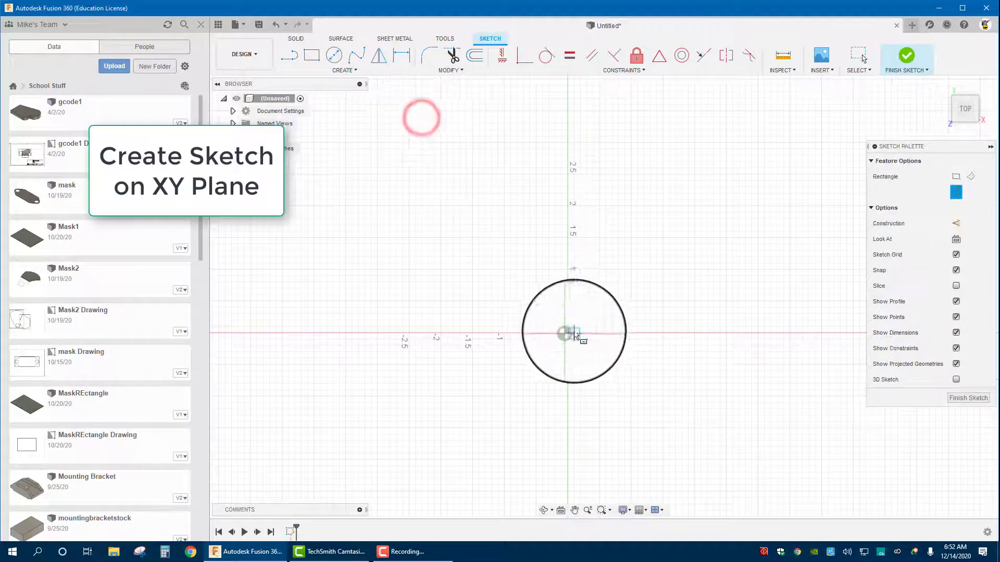
left_click(567, 333)
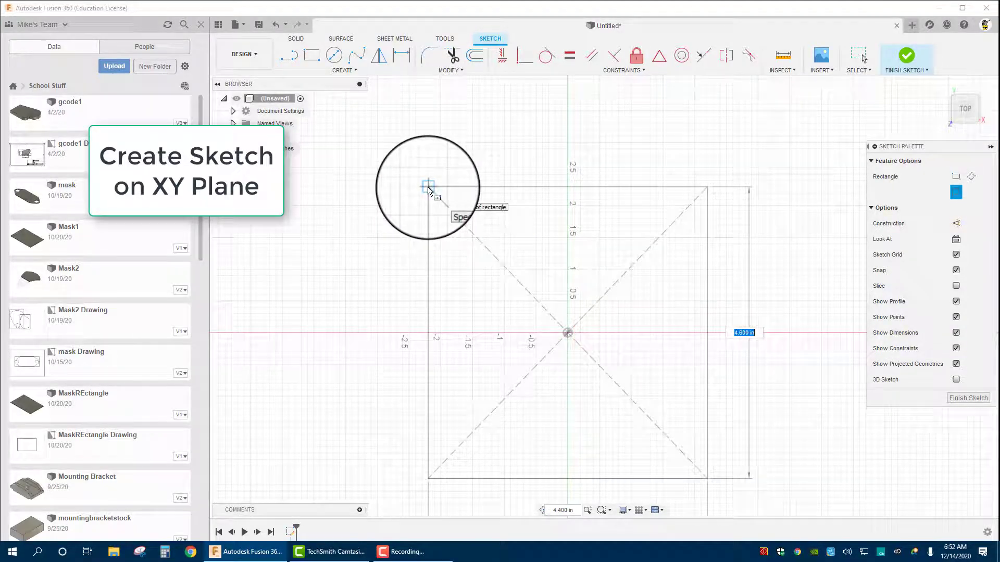
type("4")
key("Tab")
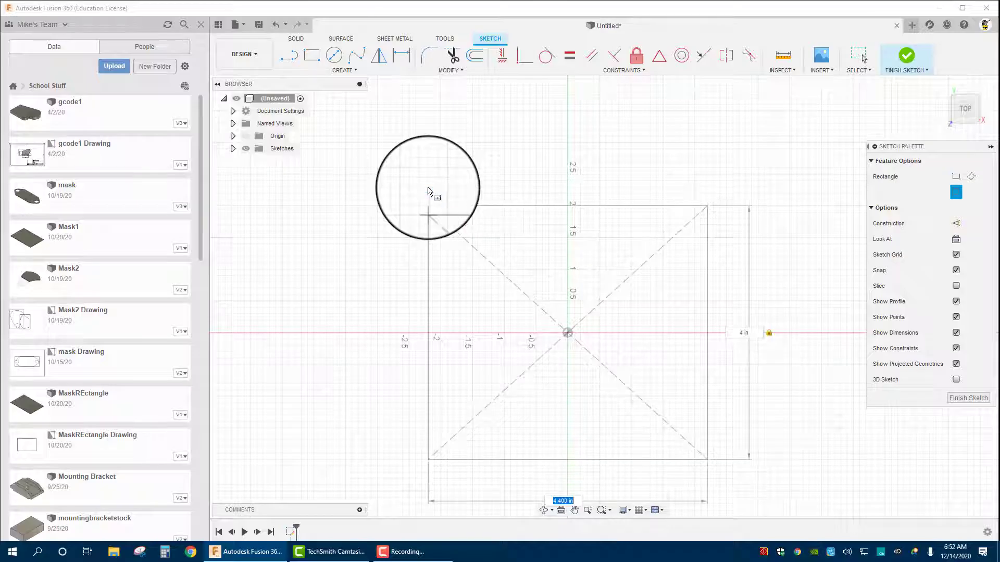
type("4")
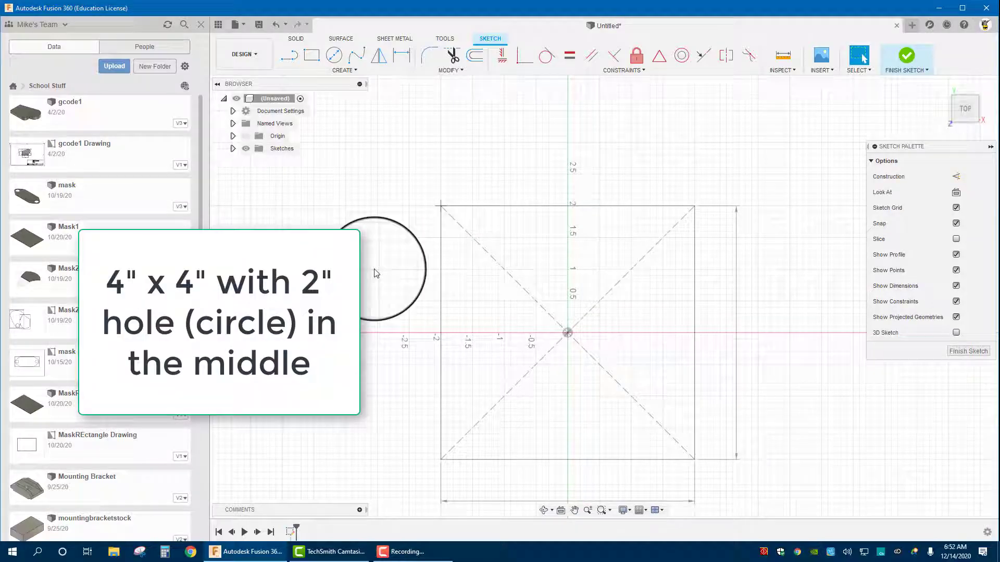
key("Return")
Add a 2 in diameter circle centred on the origin.
left_click(333, 56)
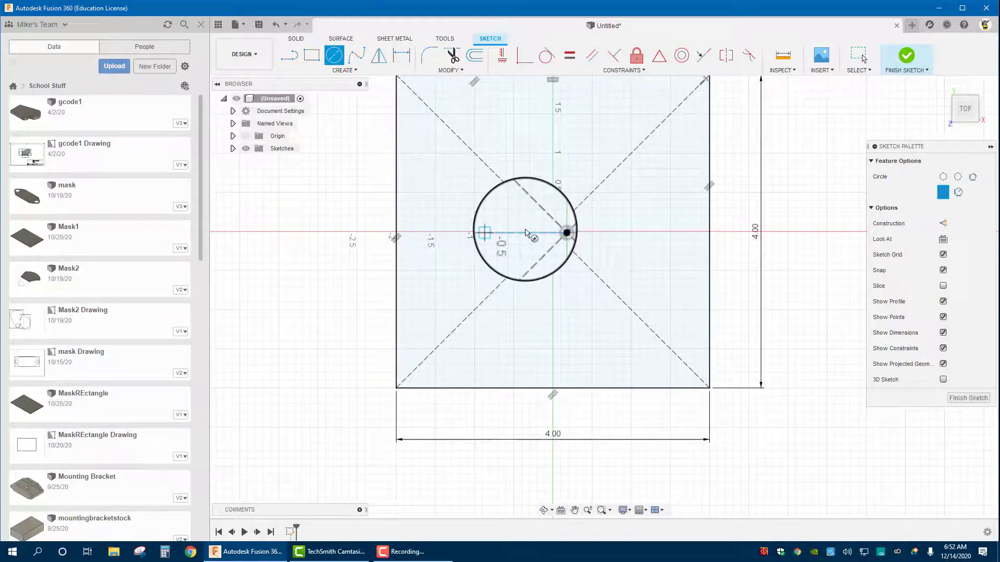
left_click(553, 232)
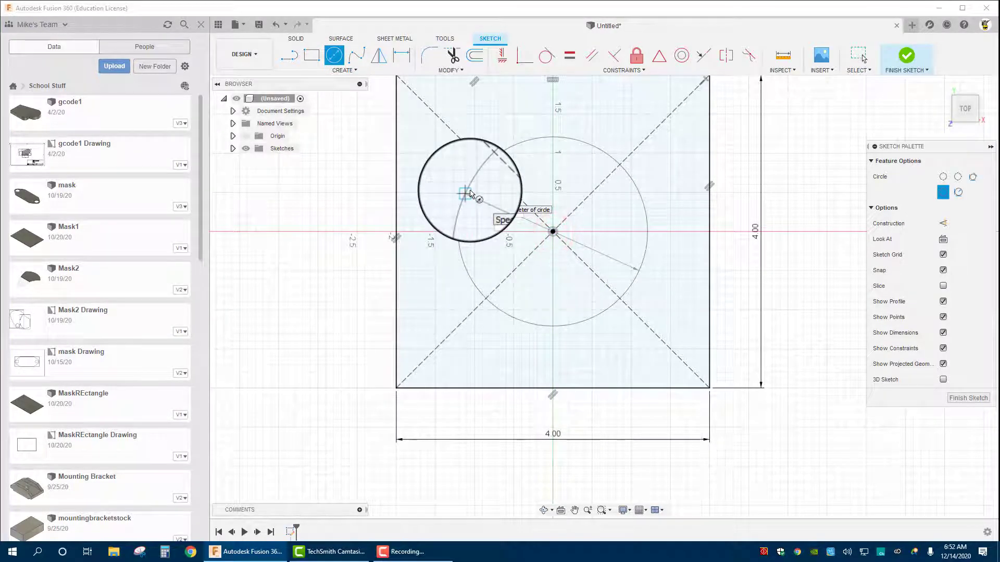
type("2")
key("Return")
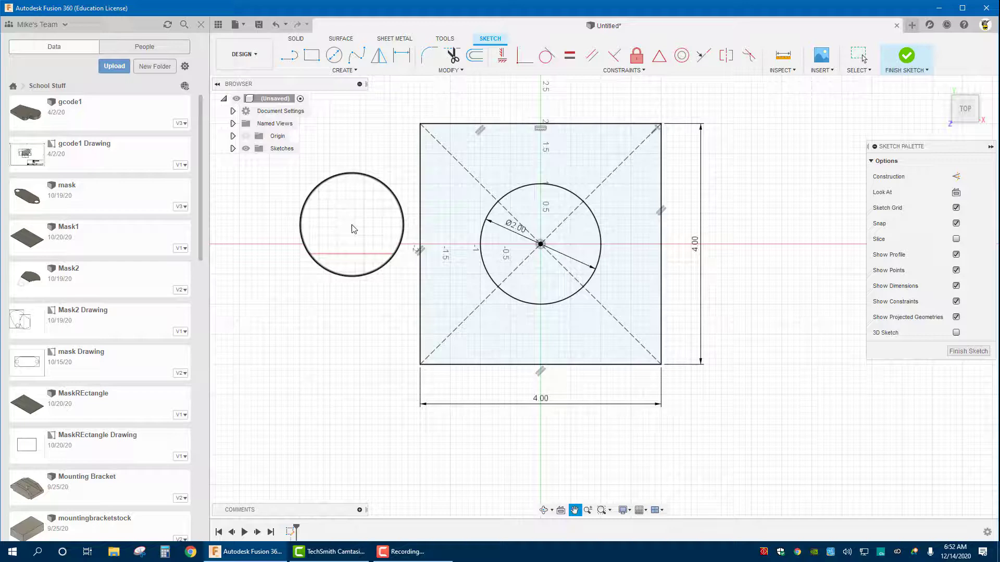
Fillet all four corners of the square with 1 in sketch fillets.
left_click(427, 54)
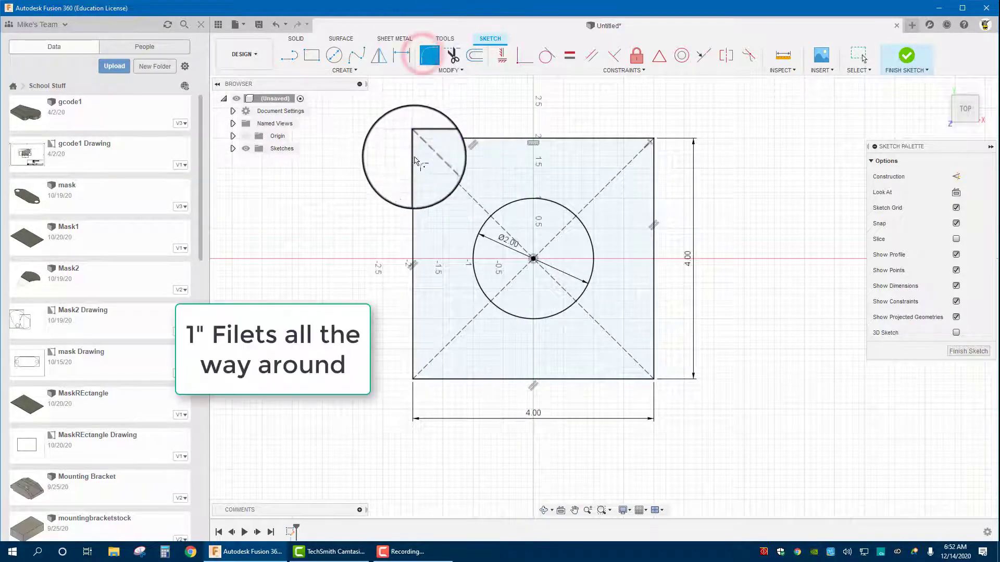
left_click(412, 161)
left_click(429, 138)
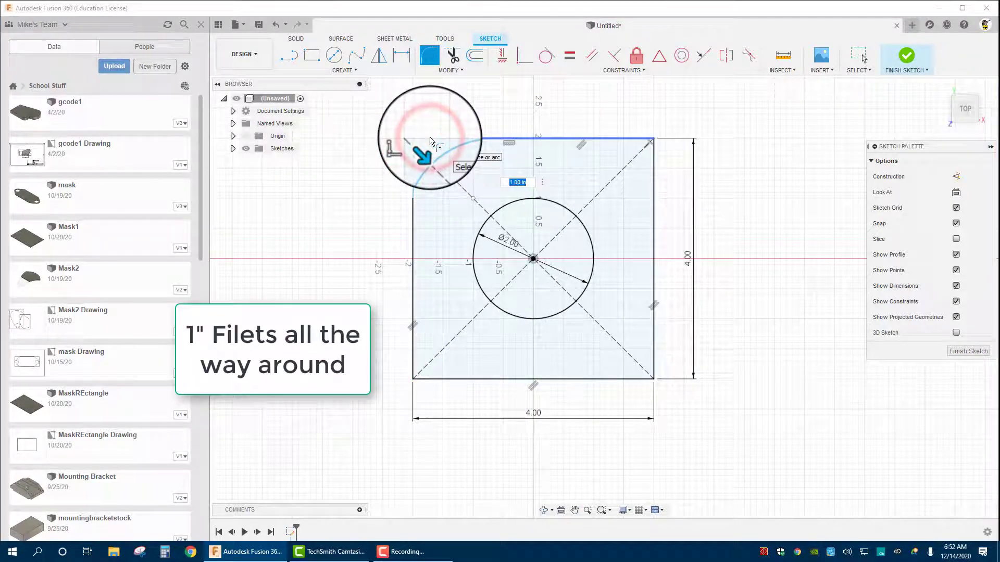
left_click(599, 139)
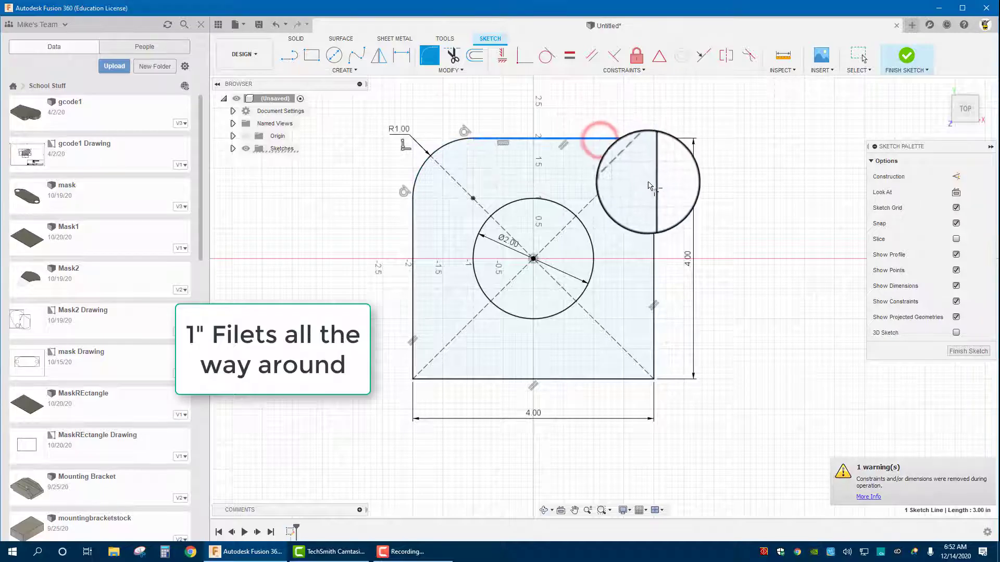
left_click(654, 180)
left_click(654, 346)
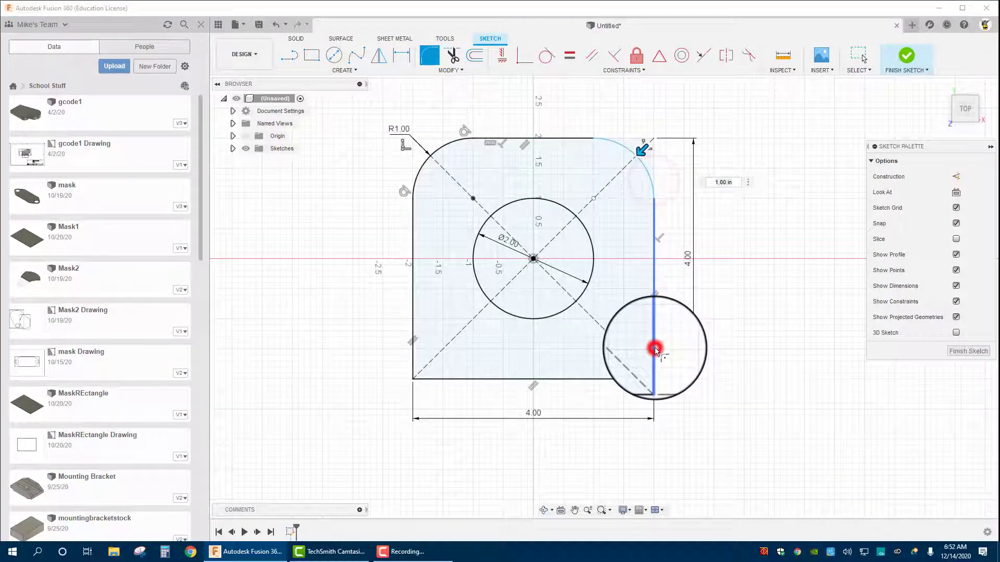
left_click(638, 380)
left_click(458, 379)
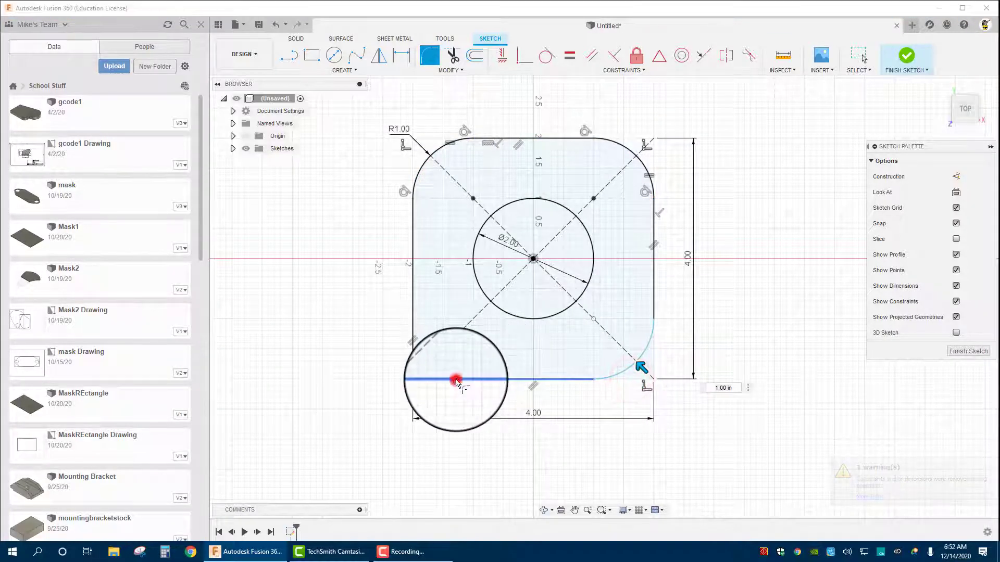
left_click(412, 357)
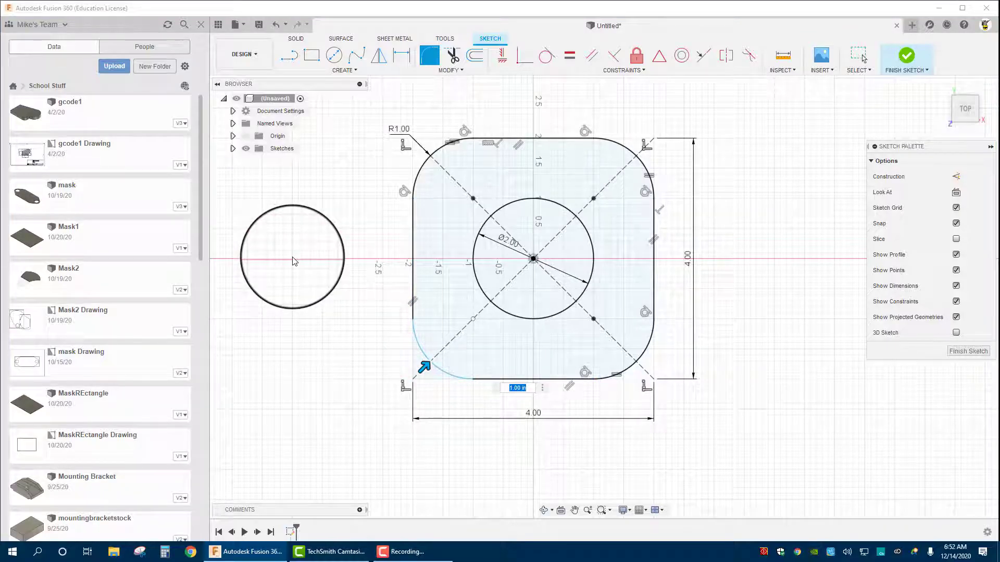
key("Return")
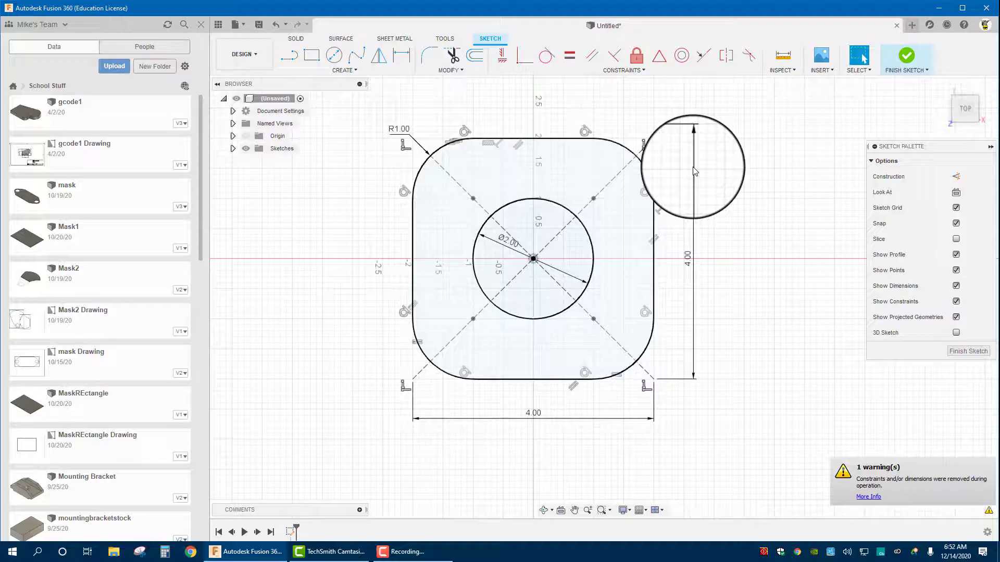
Finish the sketch and extrude the plate profile 0.125 in as a new body.
left_click(908, 55)
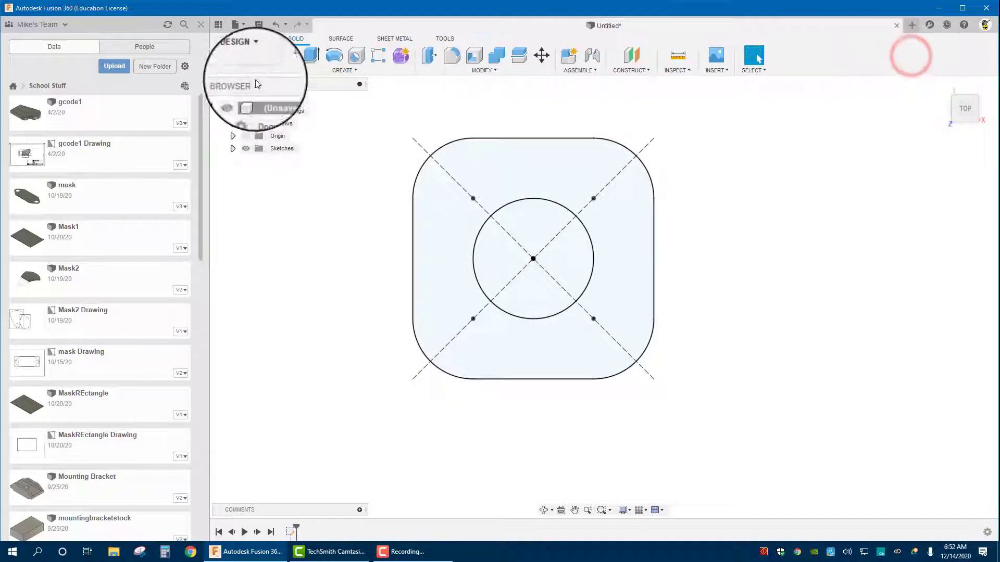
left_click(312, 55)
left_click(518, 169)
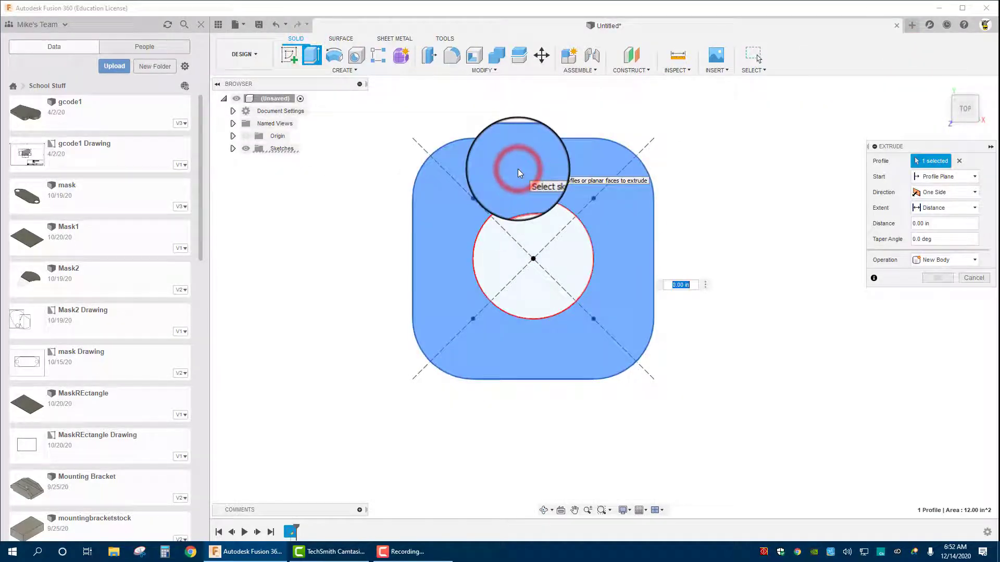
type(".125")
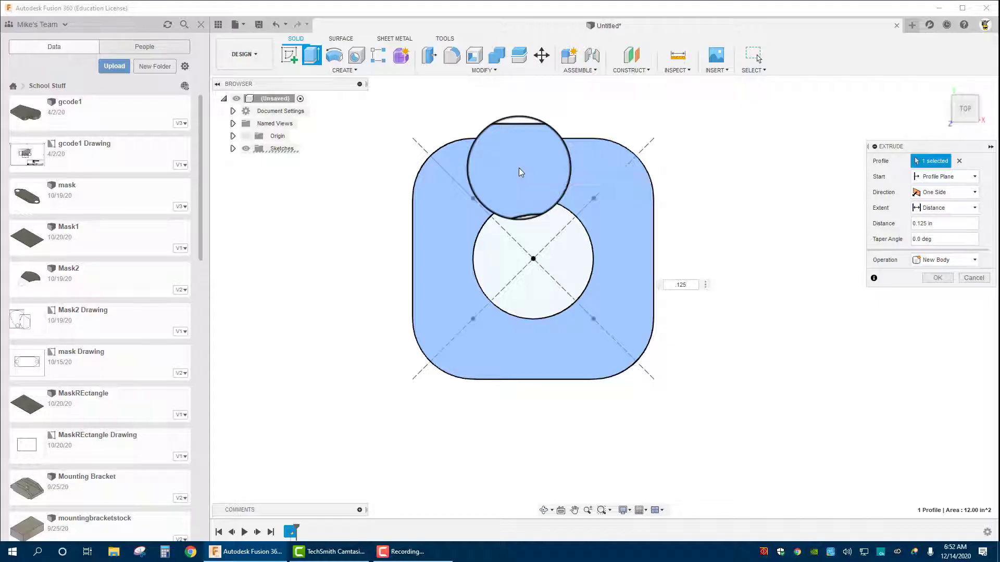
key("Return")
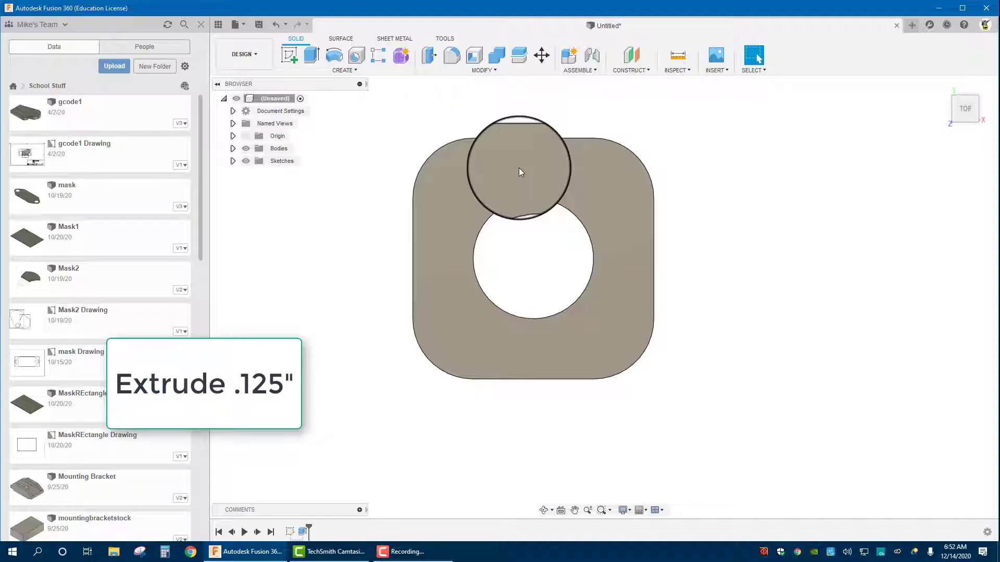
mouse_move(565, 311)
middle_mouse_down("shift")
mouse_move(493, 268)
mouse_move(553, 312)
mouse_move(568, 307)
middle_mouse_up("shift")
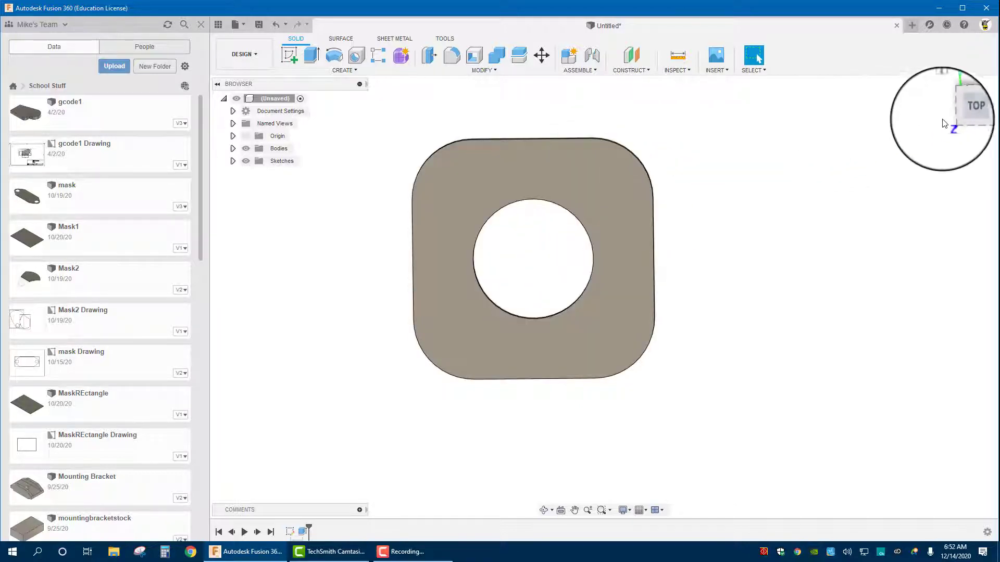
Start a sketch on the plate's top face with a 0.25 in circle near the top-left corner.
left_click(965, 109)
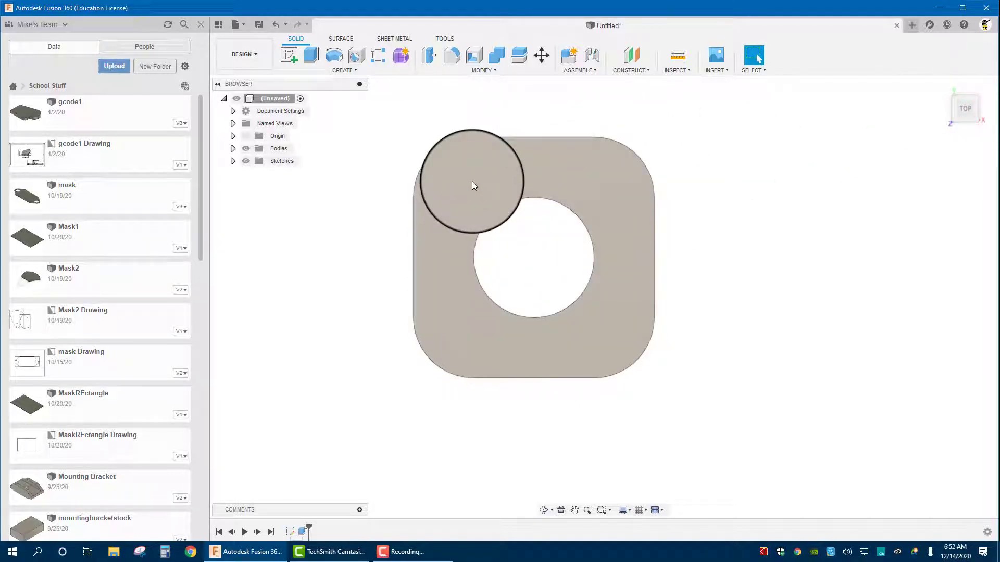
left_click(472, 184)
left_click(288, 54)
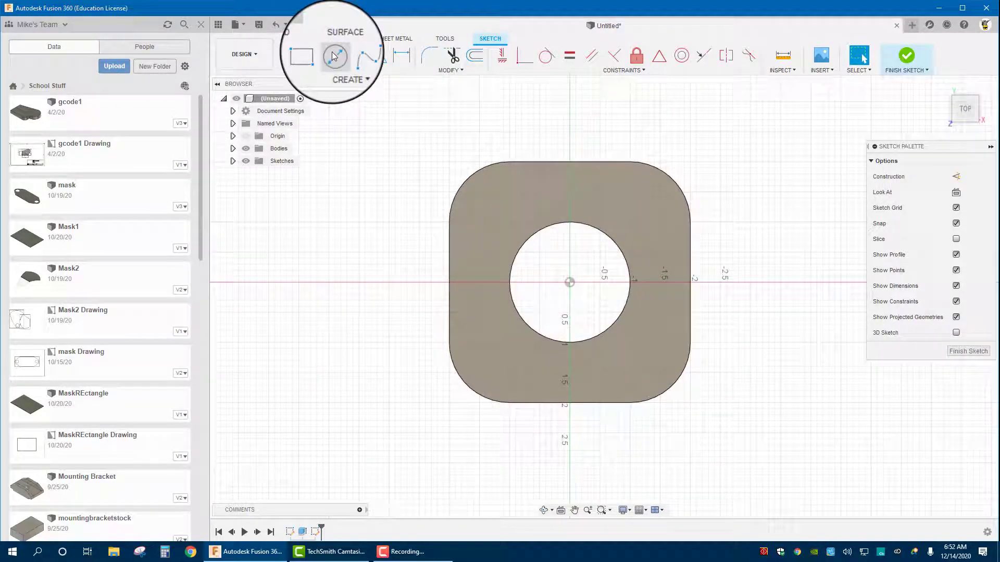
left_click(334, 56)
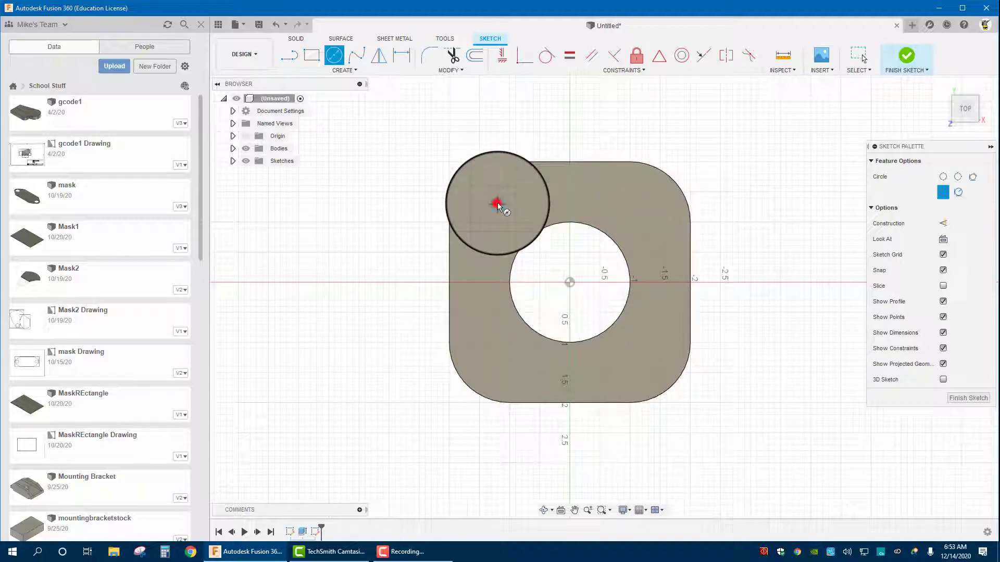
left_click(503, 203)
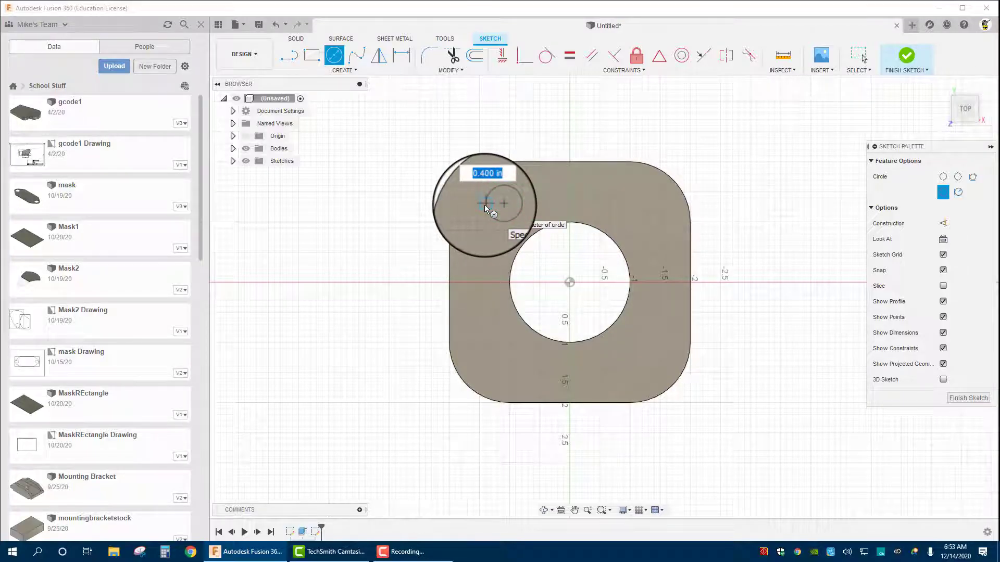
type(".25")
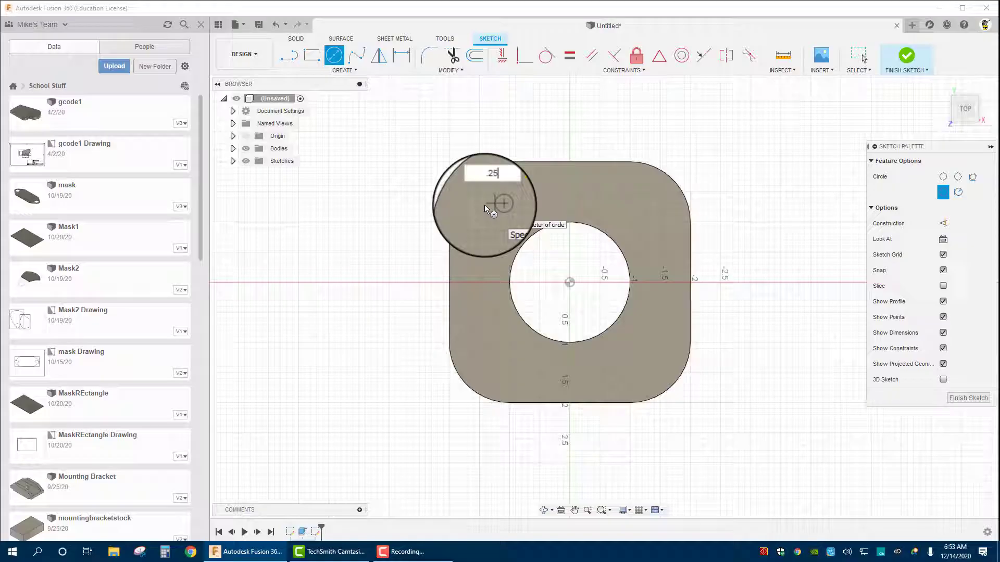
key("Return")
Dimension the hole centre 0.75 in from the left edge and 0.75 in from the top edge.
scroll(477, 205, "up", 3)
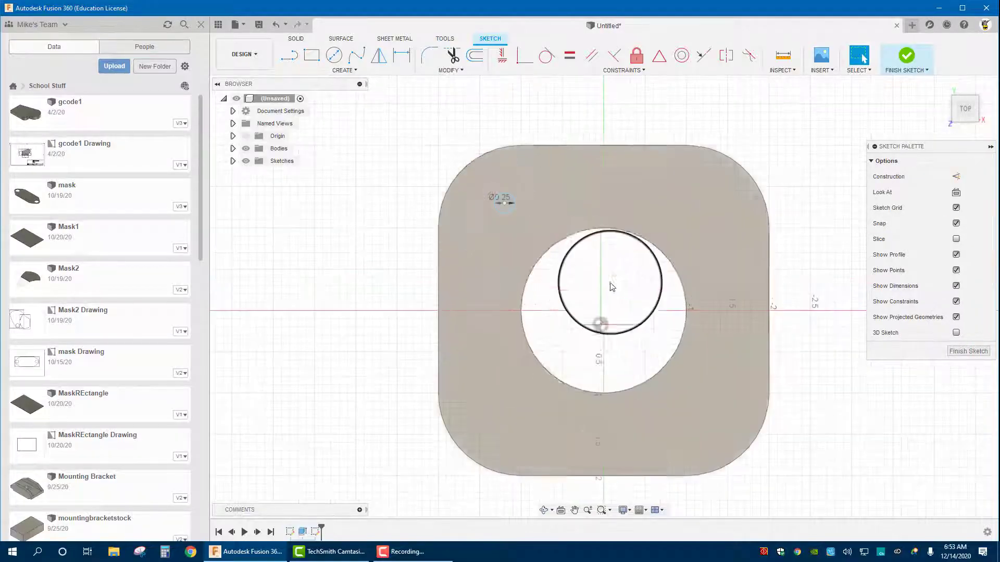
left_click(401, 55)
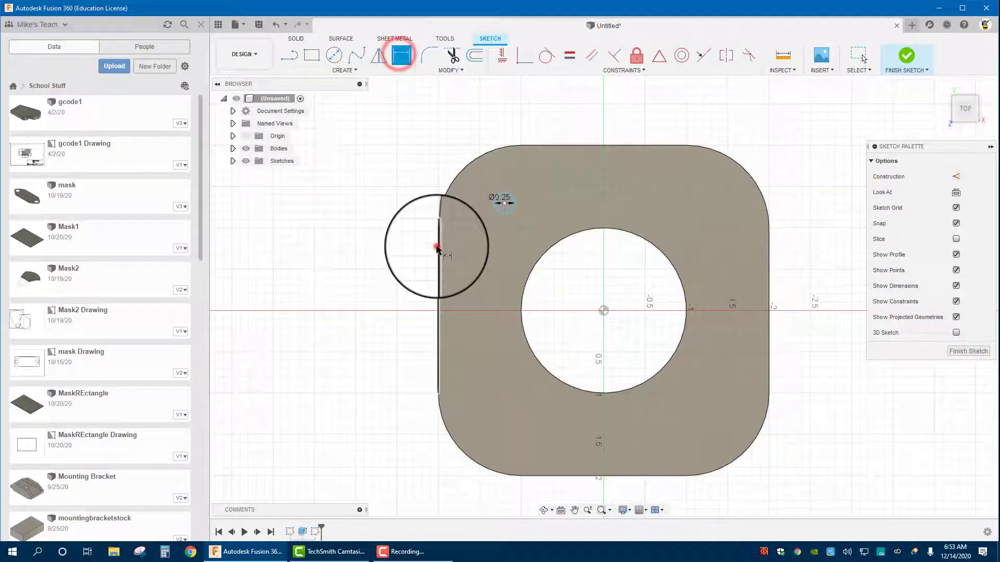
left_click(438, 249)
left_click(504, 203)
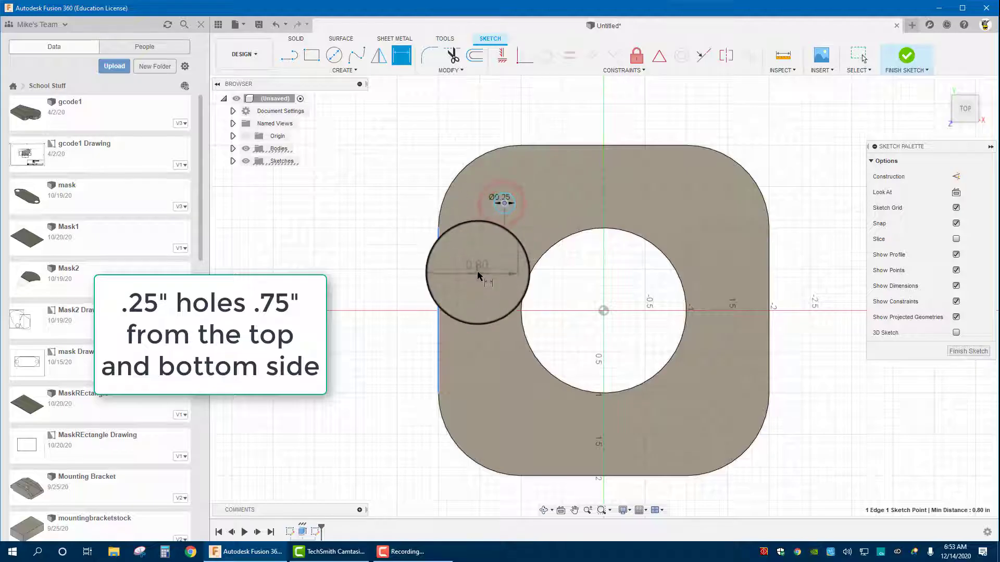
left_click(478, 275)
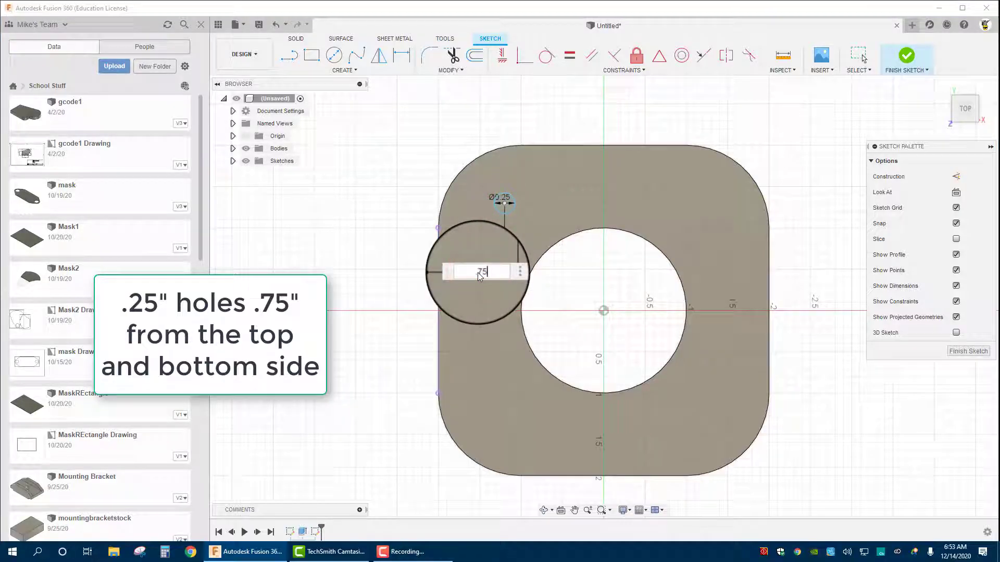
type(".75")
key("Return")
left_click(536, 148)
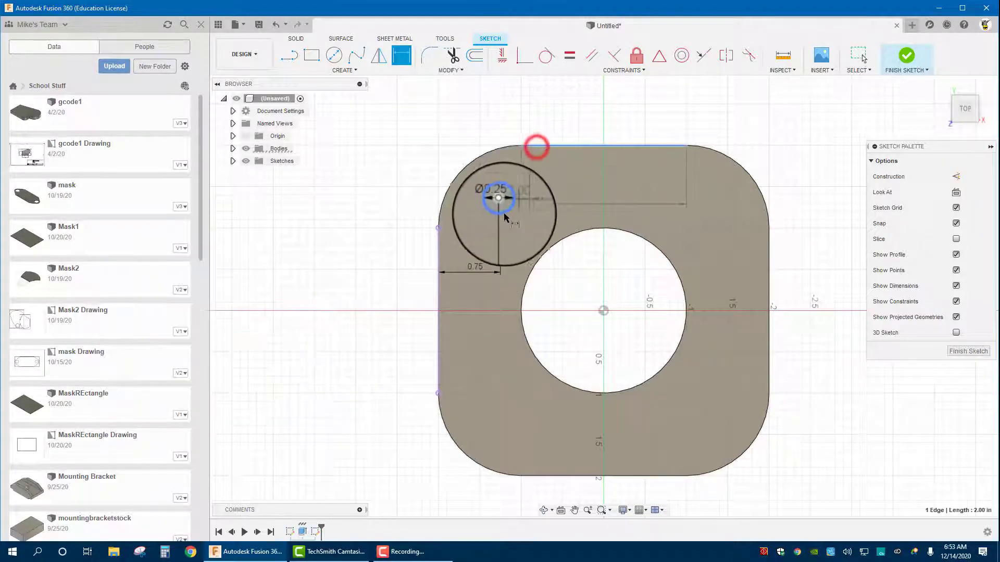
left_click_drag(504, 217, 501, 209)
left_click(540, 199)
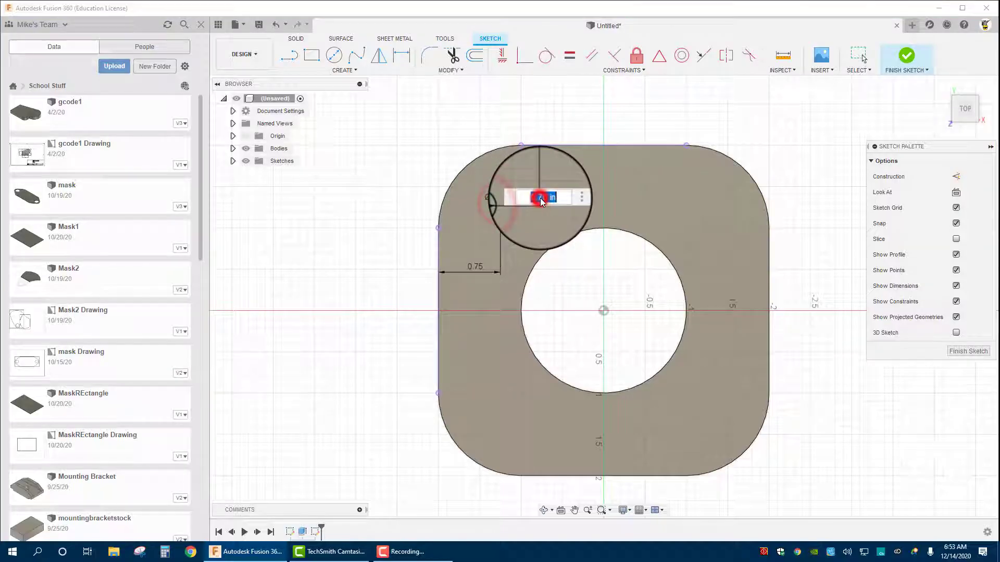
type(".75")
key("Return")
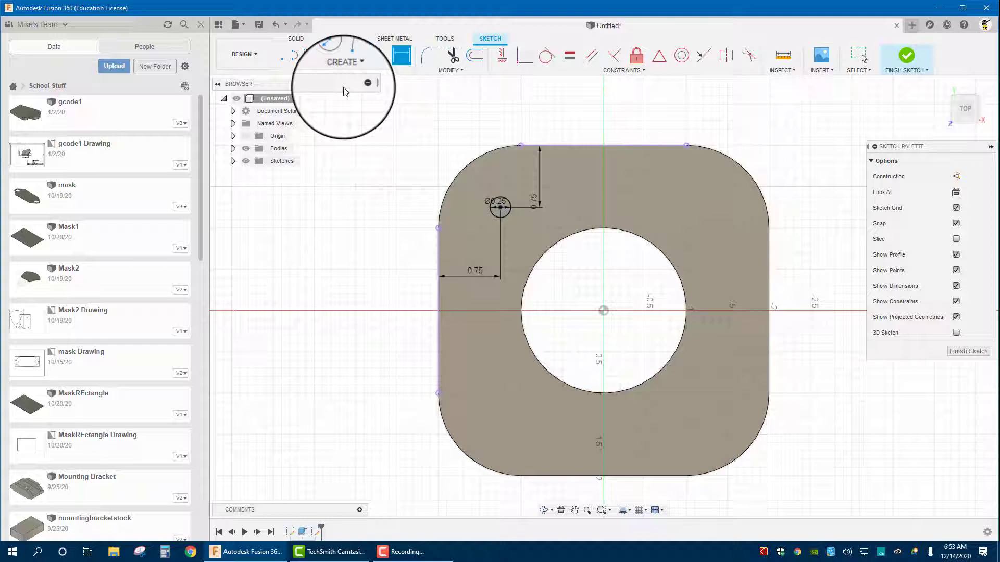
Circular-pattern the 0.25 in hole to 4 copies about the origin, then finish the sketch.
left_click(353, 73)
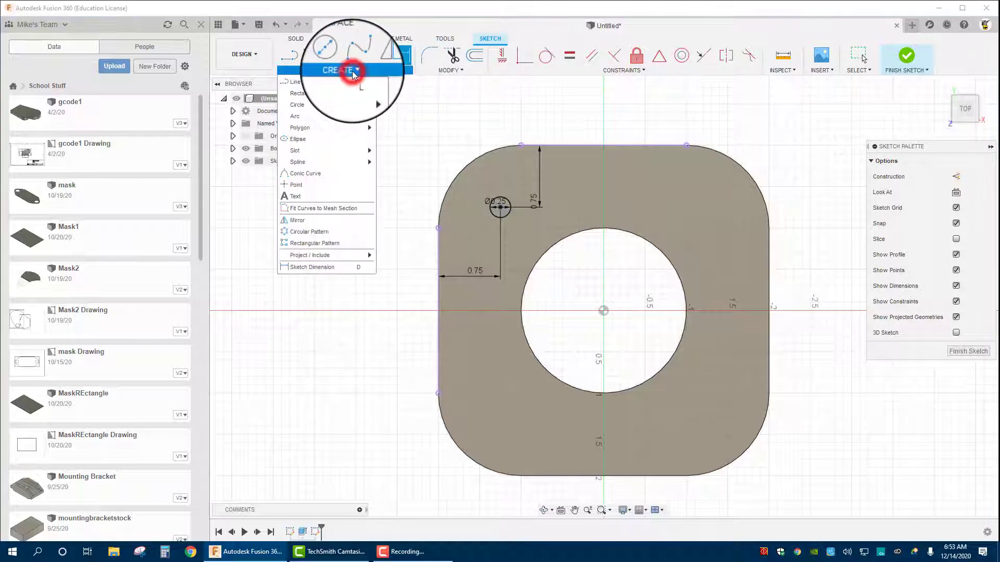
left_click(313, 238)
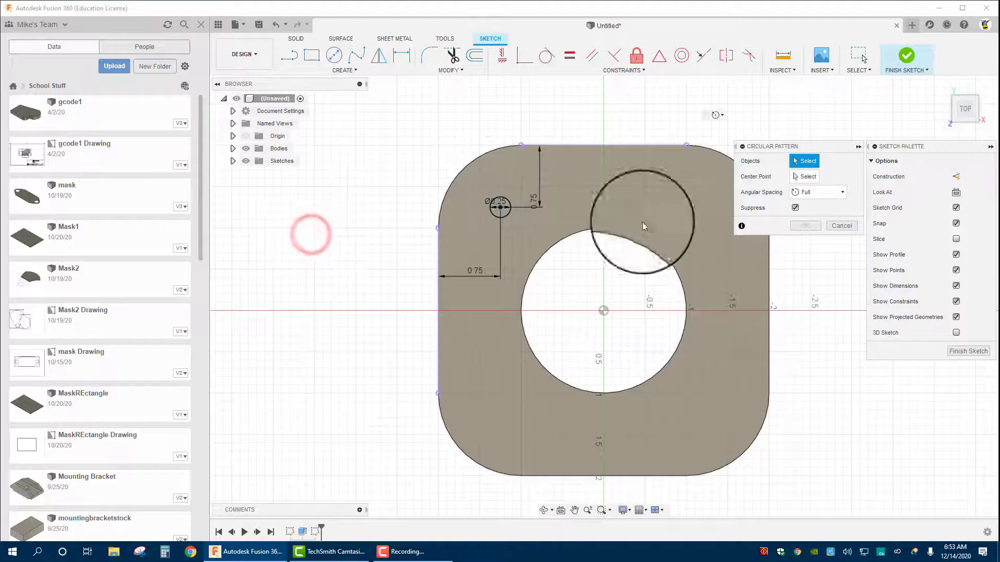
left_click(508, 204)
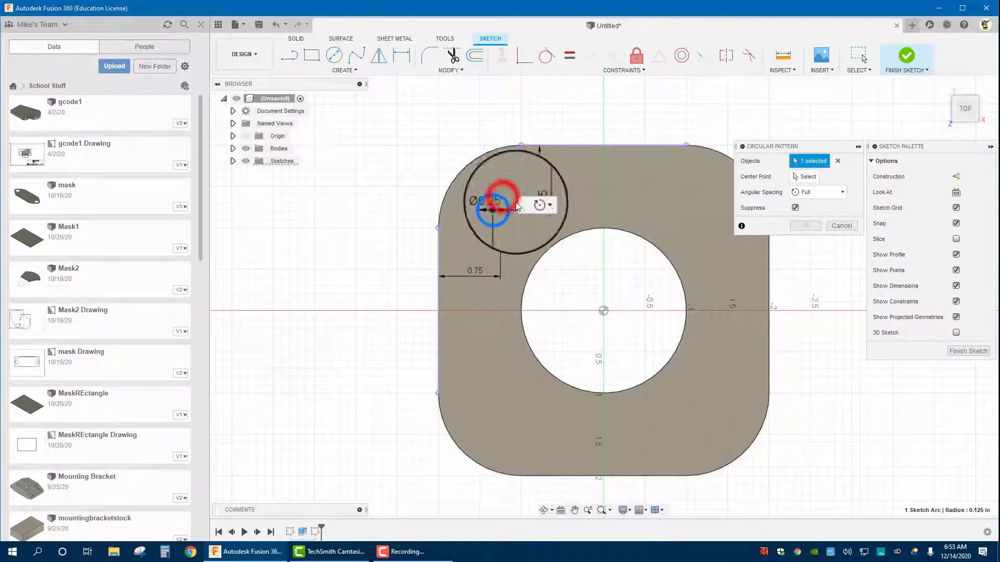
left_click(807, 176)
left_click(603, 310)
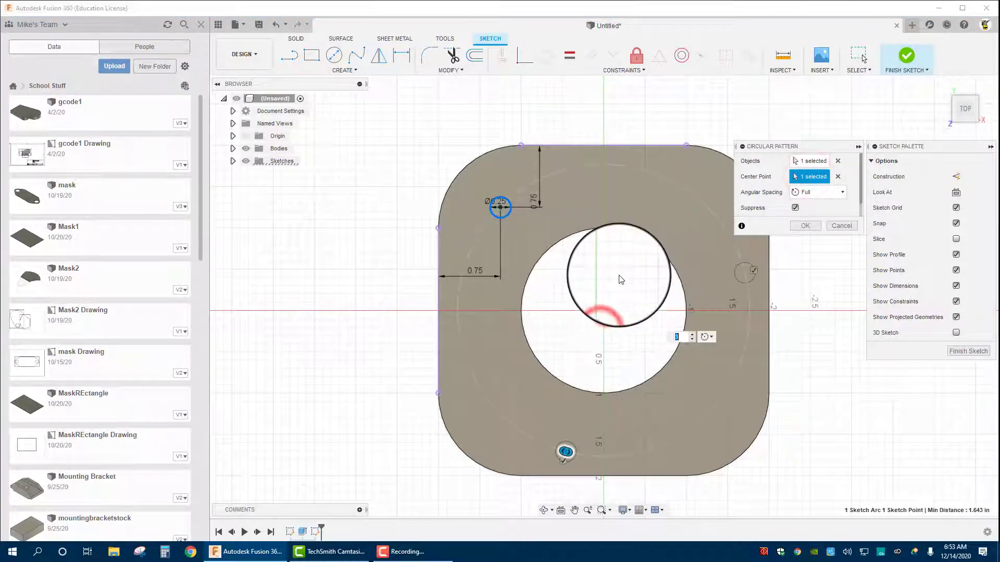
left_click(692, 334)
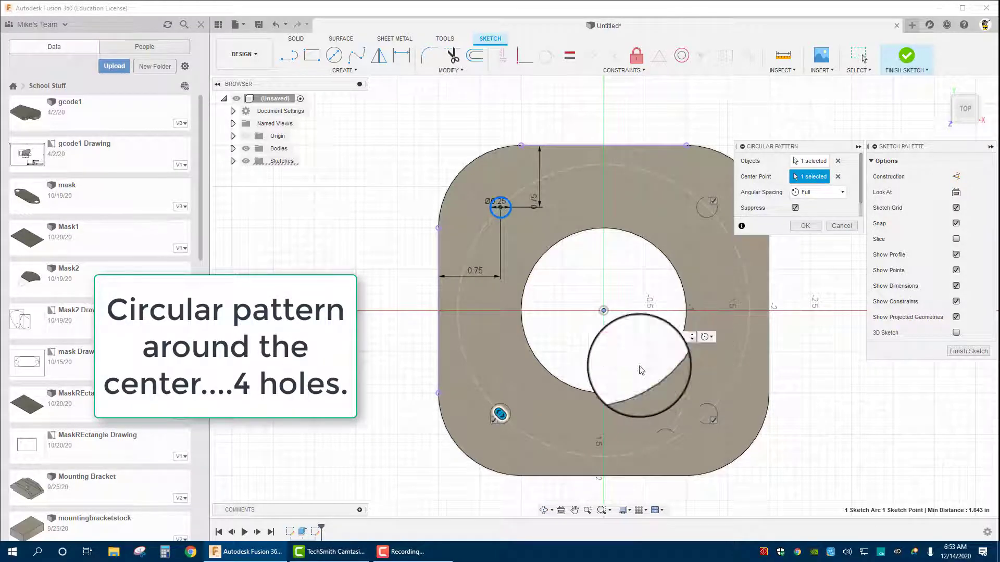
middle_click_drag(389, 368, 341, 363)
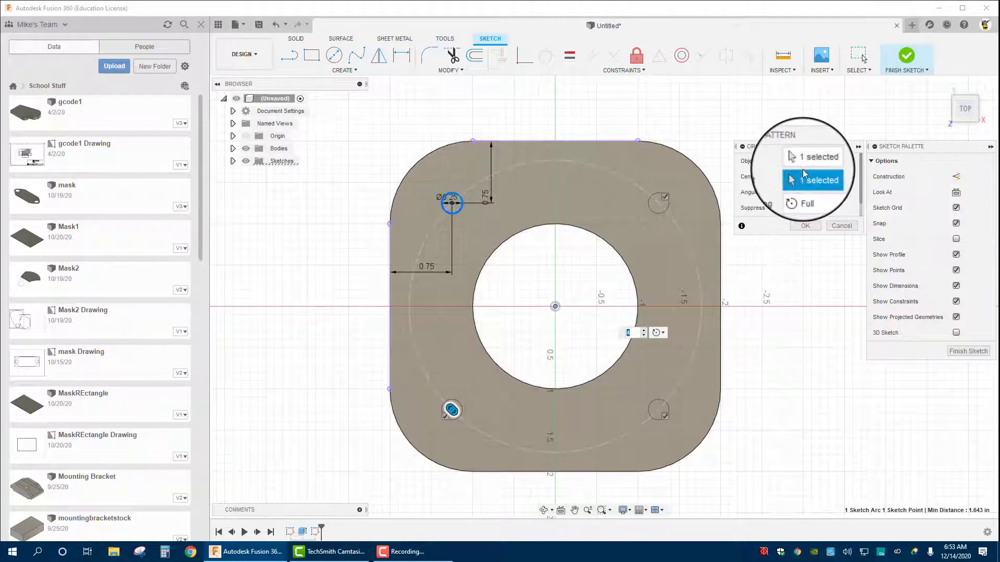
left_click(801, 228)
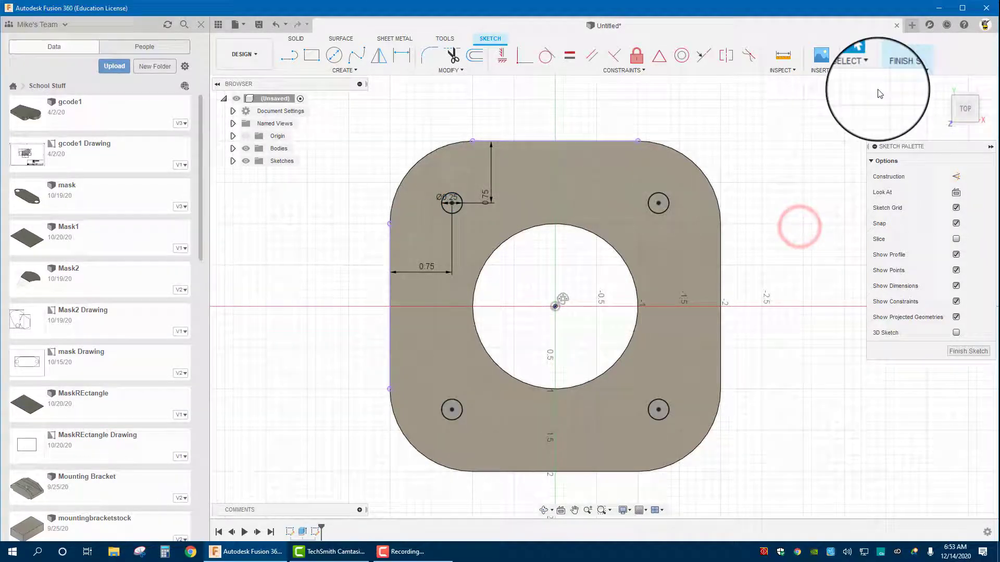
left_click(906, 56)
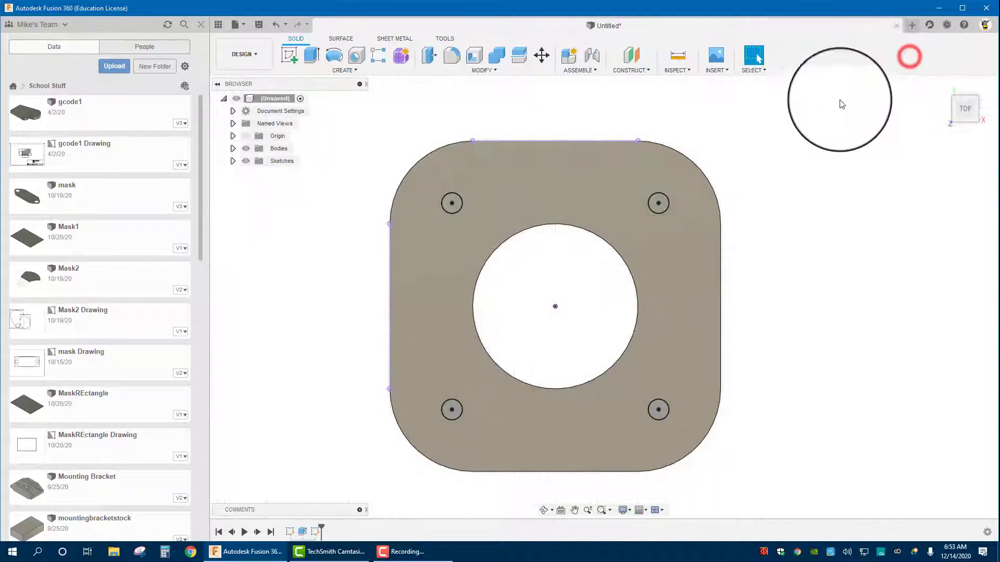
Extrude-cut the four hole profiles -0.50 in through the plate and return to top view.
left_click(311, 55)
left_click(455, 202)
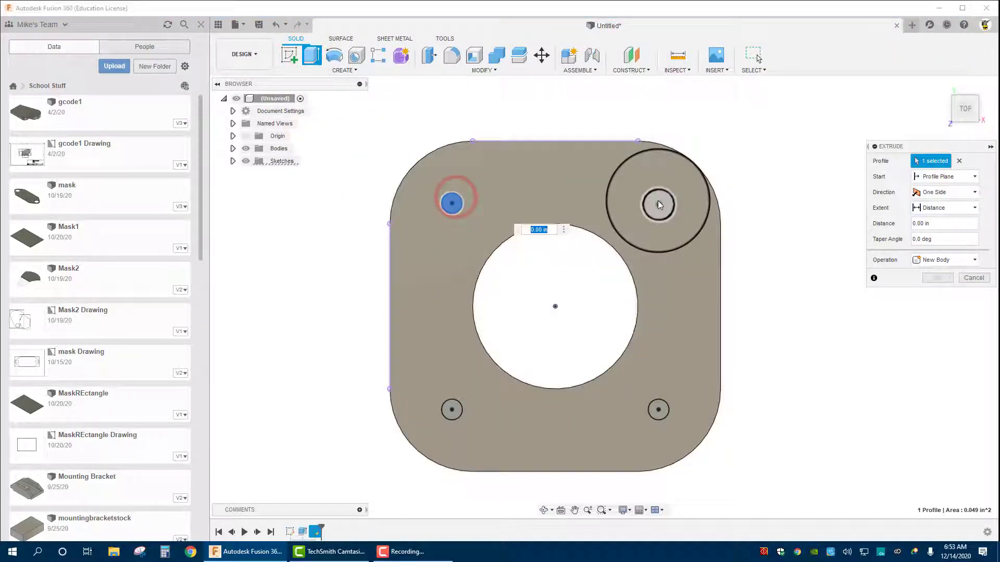
left_click(658, 202)
left_click(658, 410)
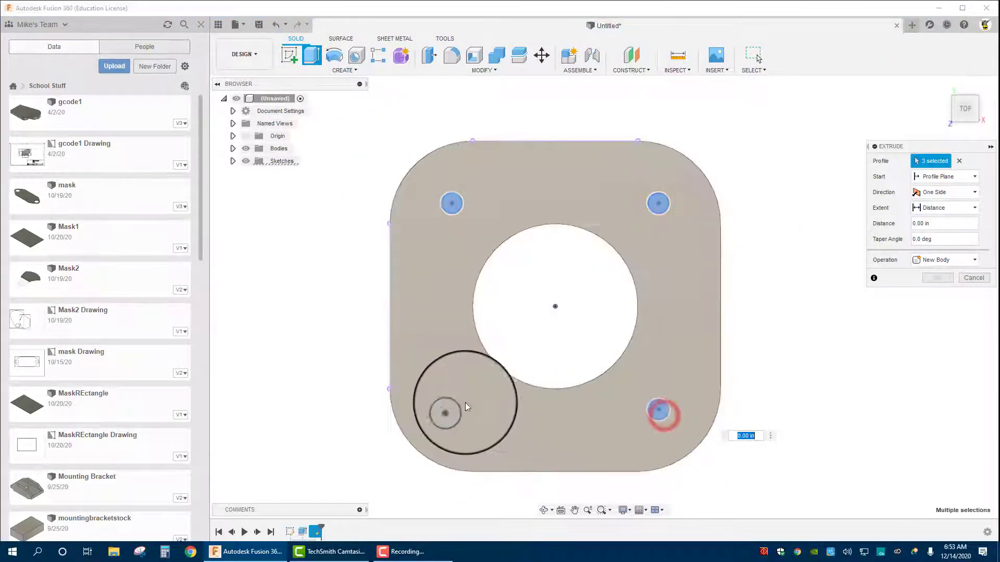
left_click(452, 409)
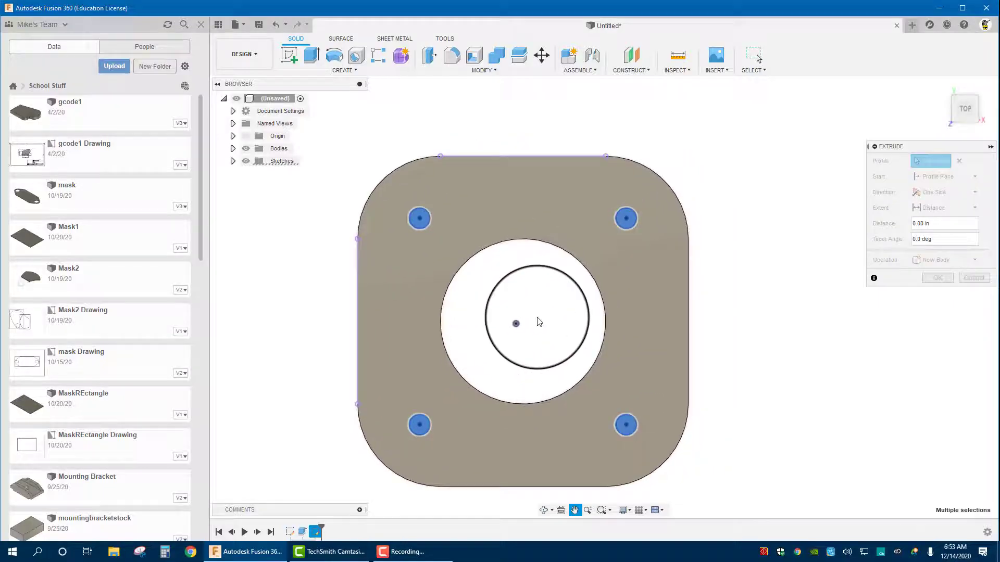
middle_click_drag(516, 322, 479, 397, "shift")
left_click_drag(479, 397, 535, 368)
left_click(940, 290)
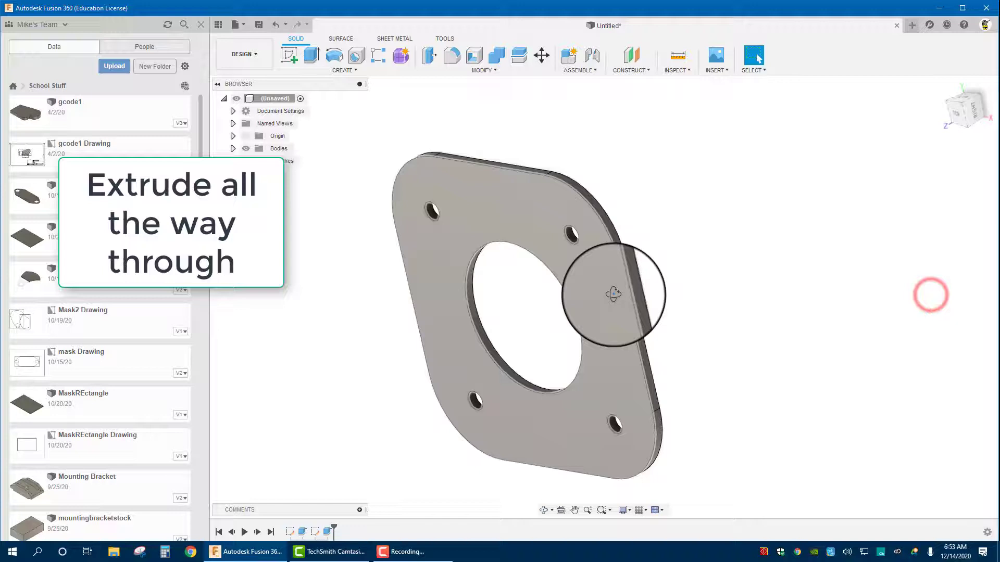
middle_click_drag(602, 292, 829, 240, "shift")
left_click(959, 108)
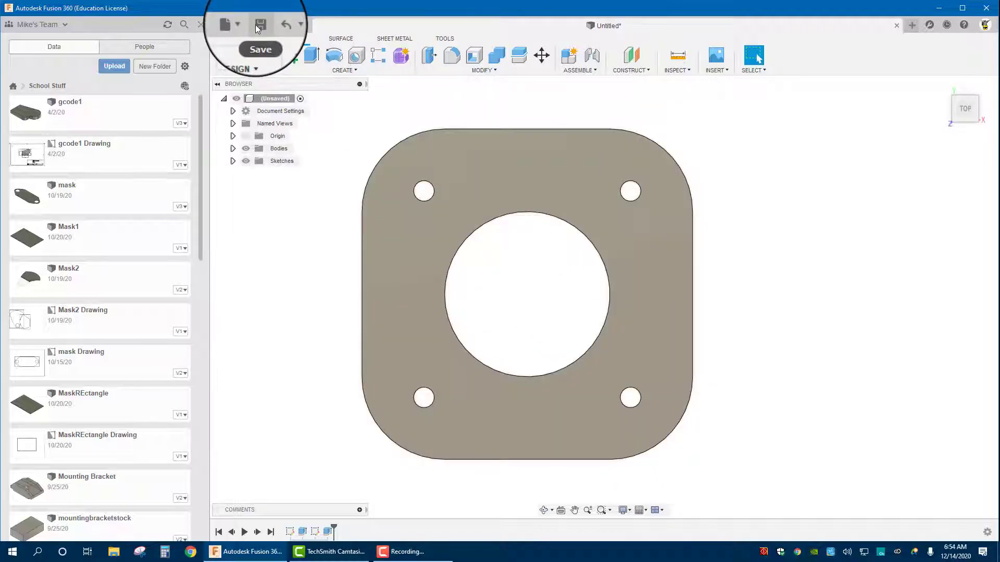
Save the design with the name 'Pipe Flange'.
left_click(256, 24)
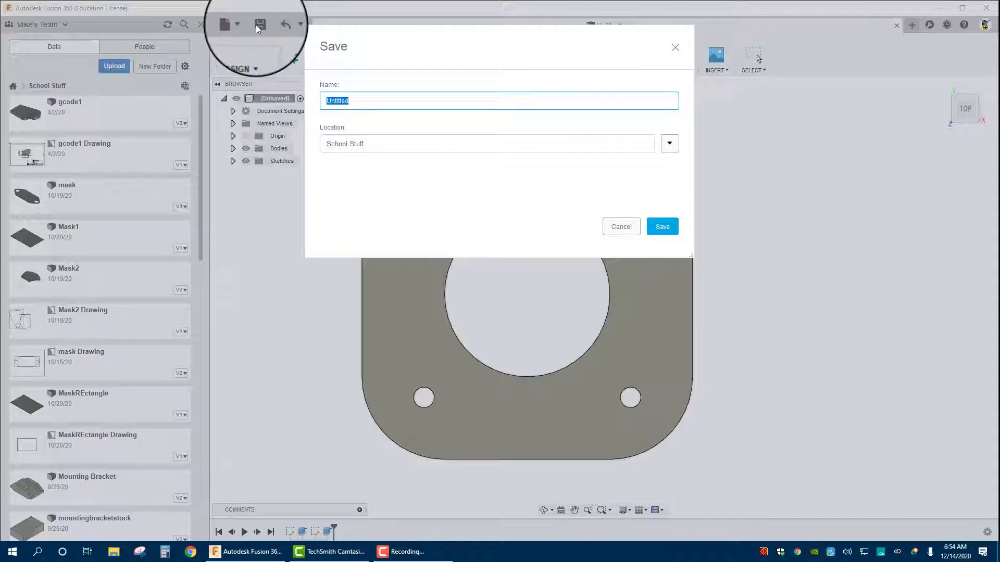
type("Pipe Flange")
key("Return")
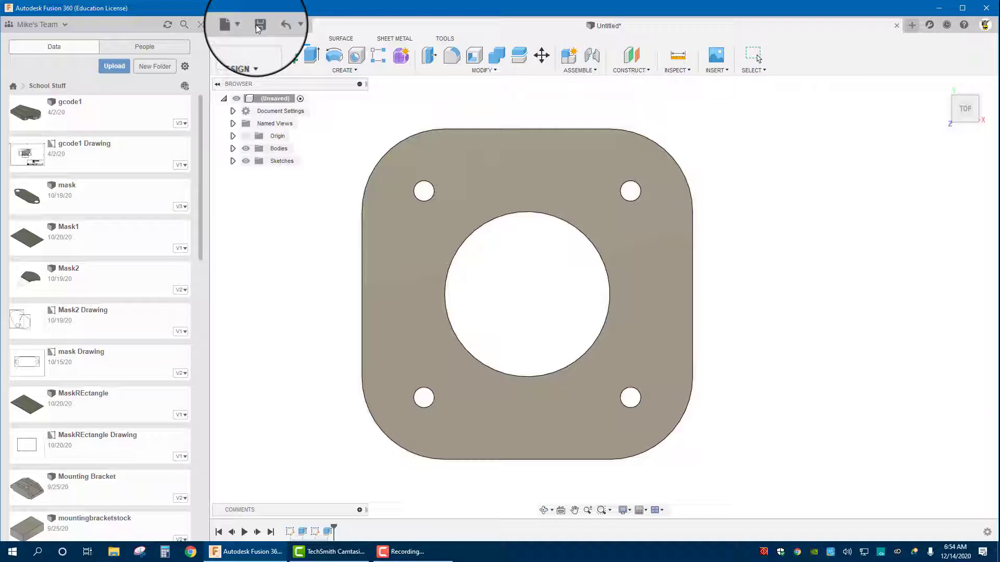
Switch to the Manufacture workspace and browse the Fabrication cutting operations.
left_click(242, 55)
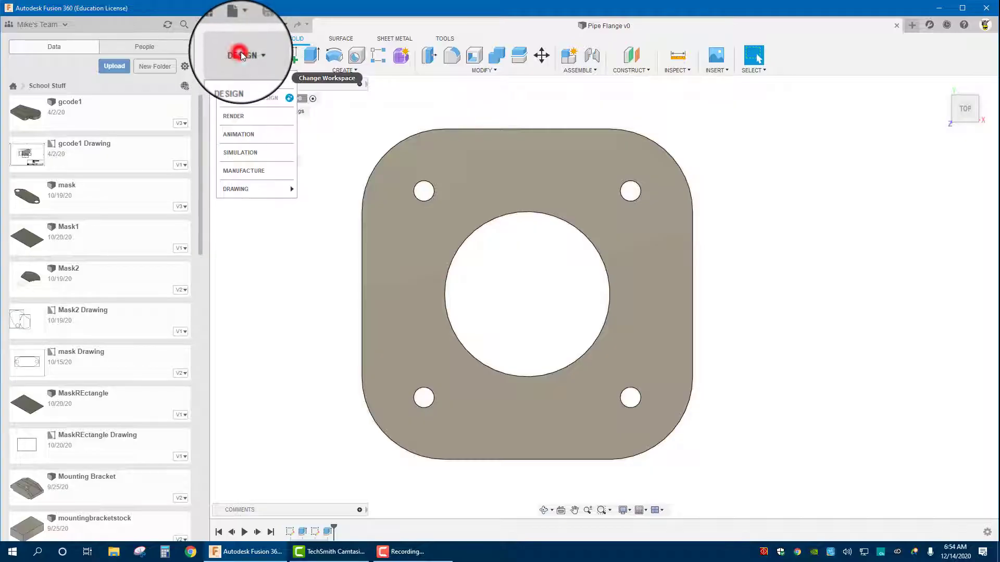
left_click(249, 173)
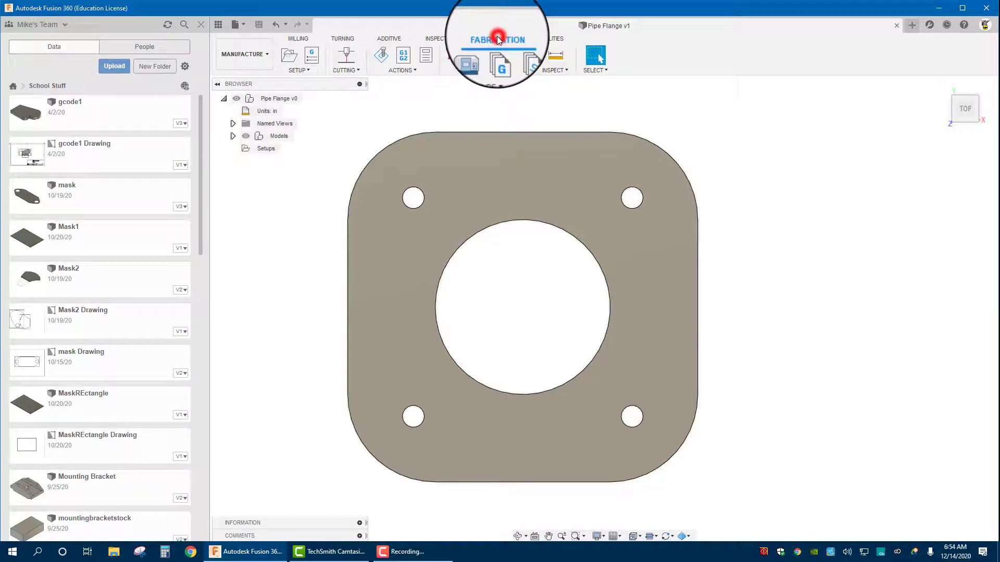
left_click(357, 70)
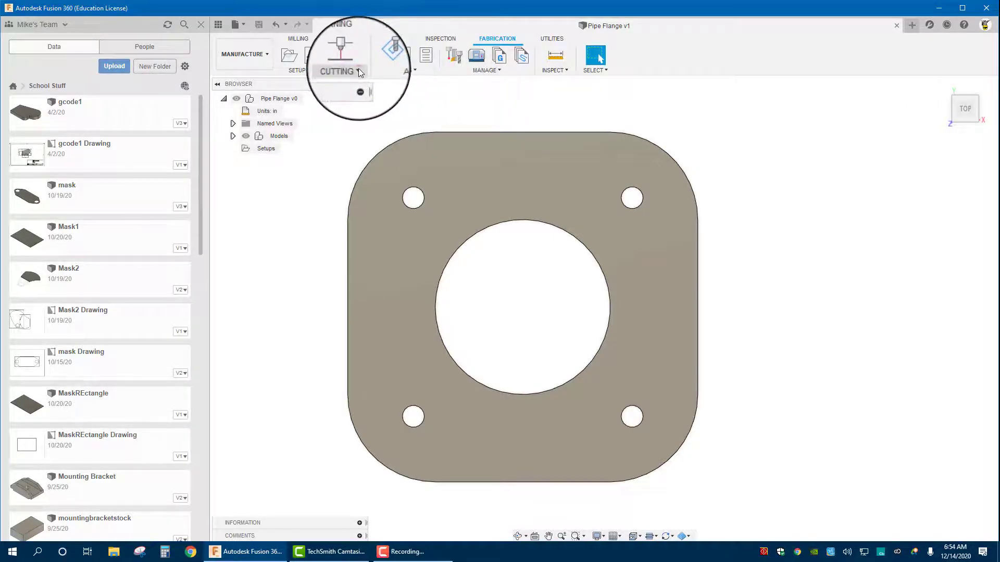
left_click(358, 71)
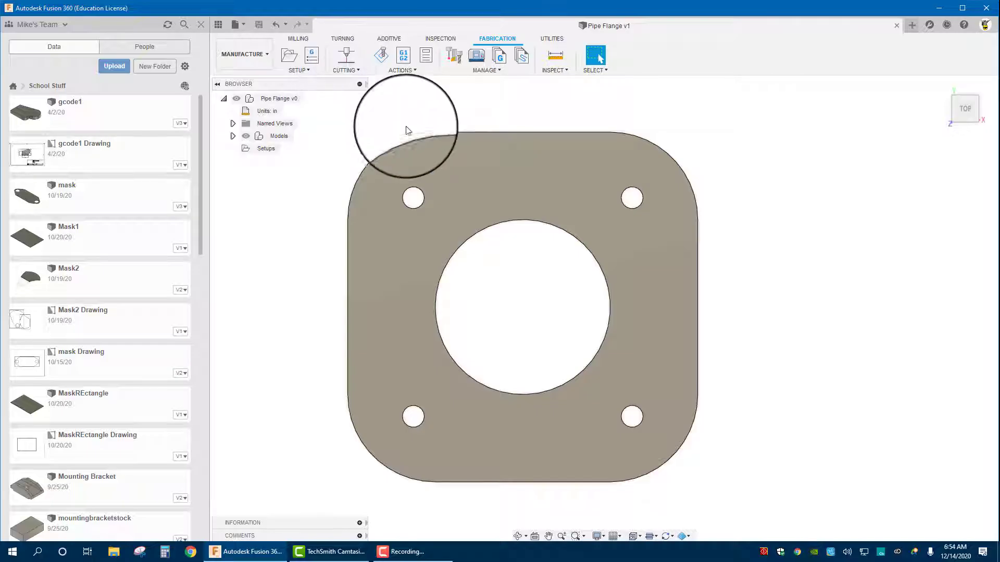
middle_click_drag(312, 240, 335, 240)
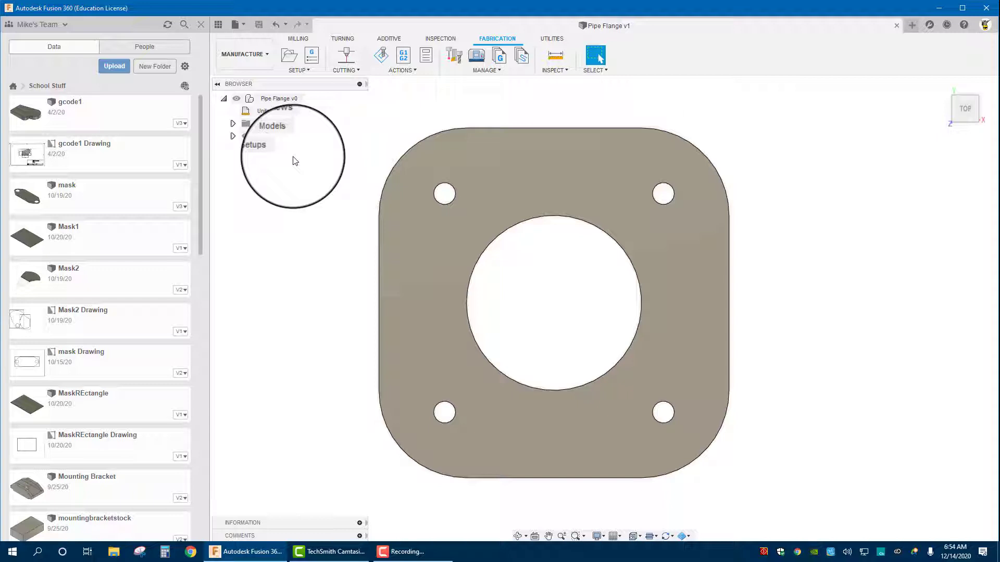
Create a new Cutting setup with its origin at the stock's bottom-left box point.
left_click(289, 55)
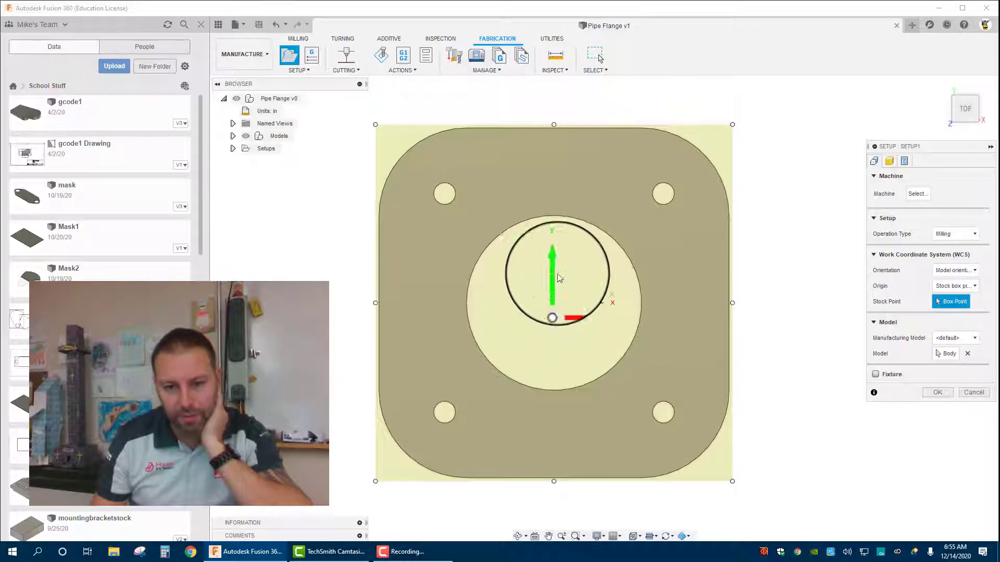
middle_click_drag(584, 305, 549, 322, "shift")
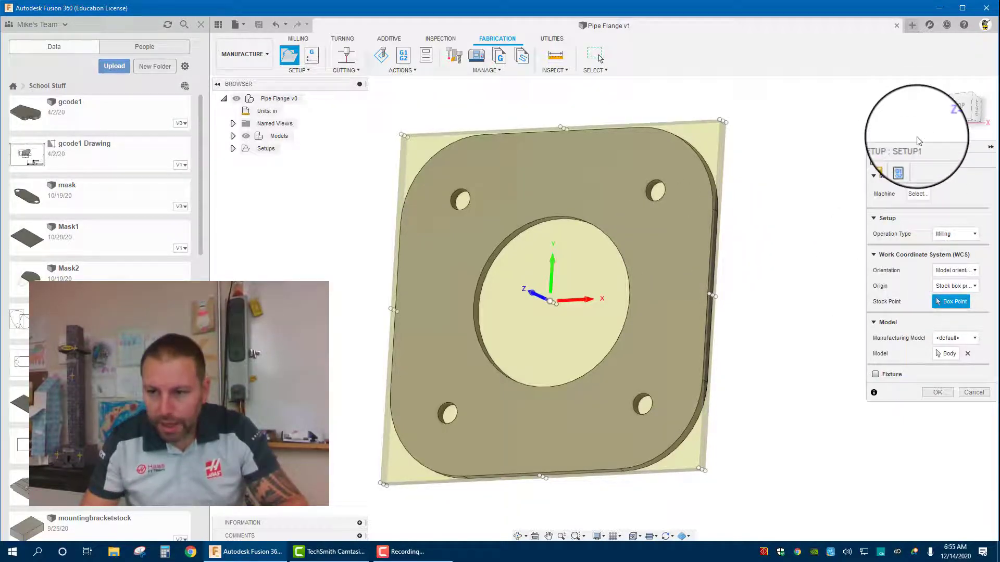
left_click_drag(946, 146, 899, 141)
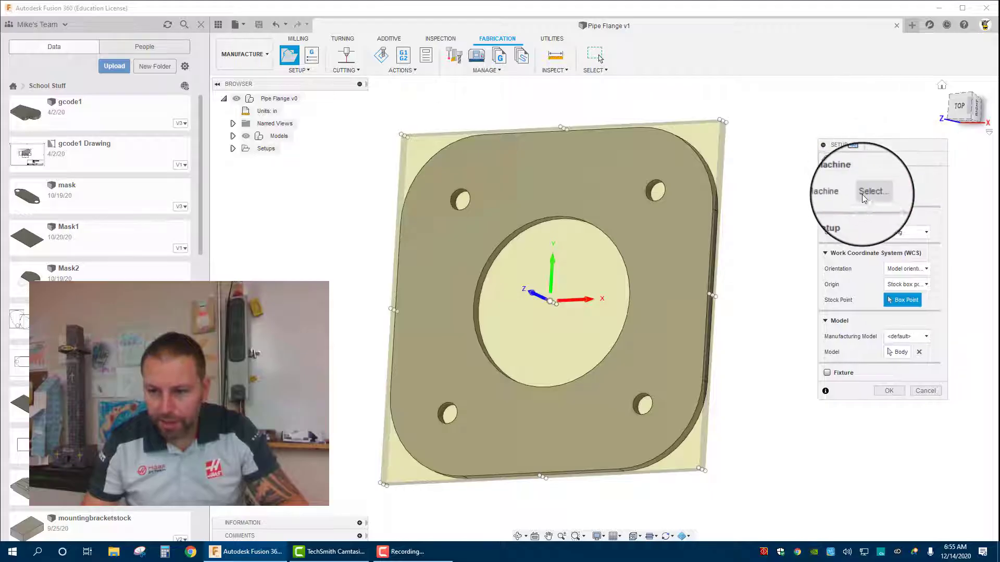
left_click(904, 233)
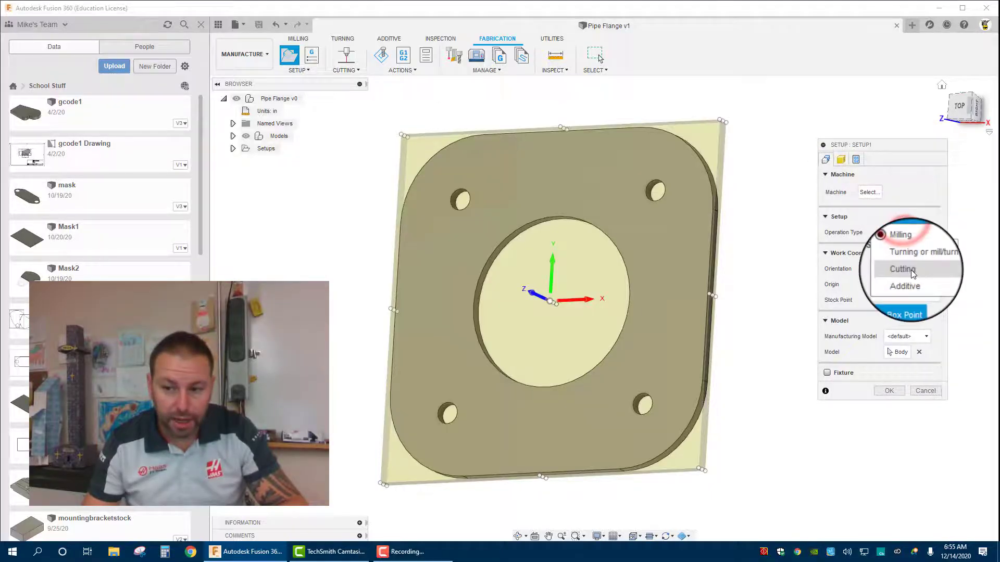
left_click(910, 270)
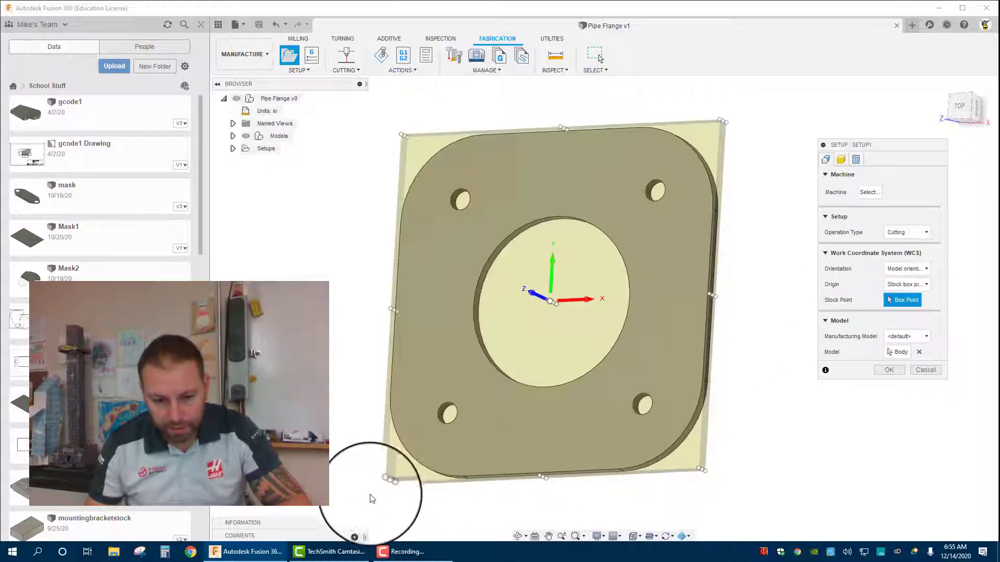
left_click(382, 483)
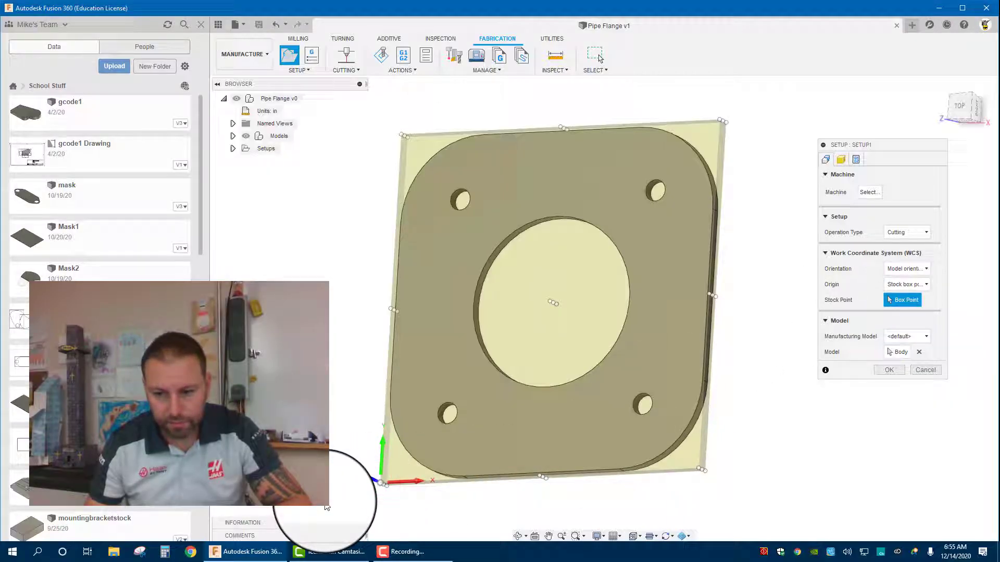
Try X/Y axis orientation with both axes flipped, then revert to Model orientation.
left_click(908, 268)
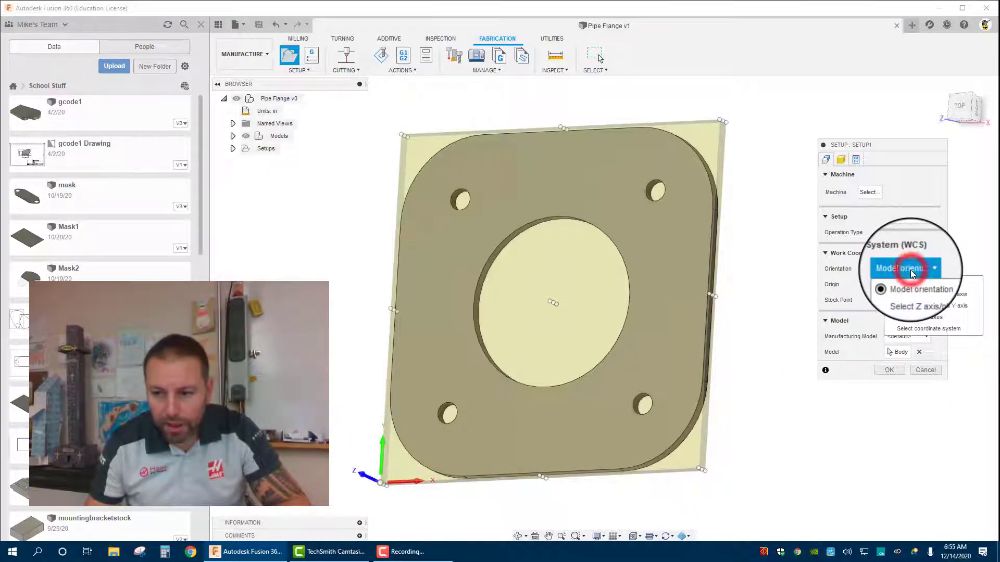
left_click(908, 319)
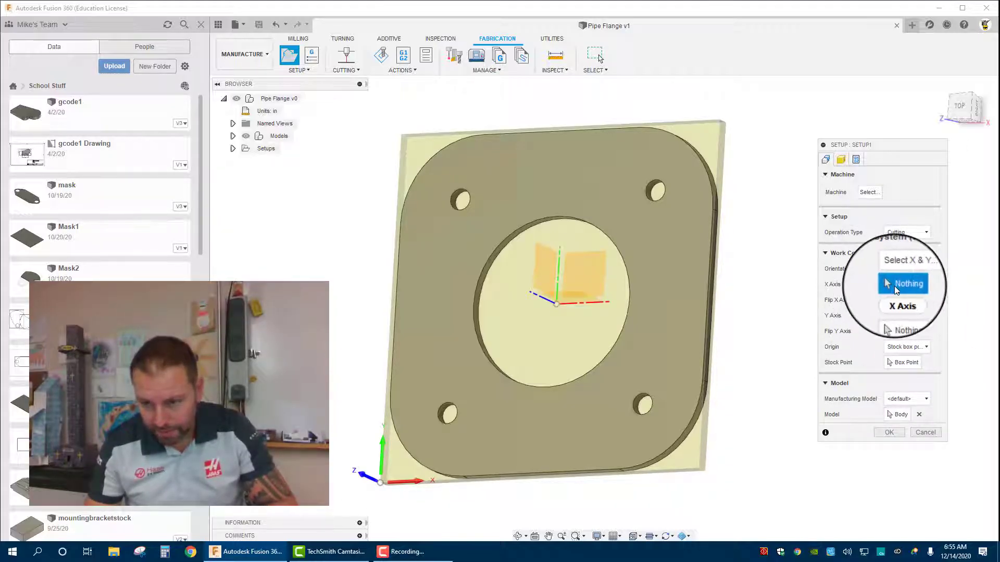
left_click(499, 473)
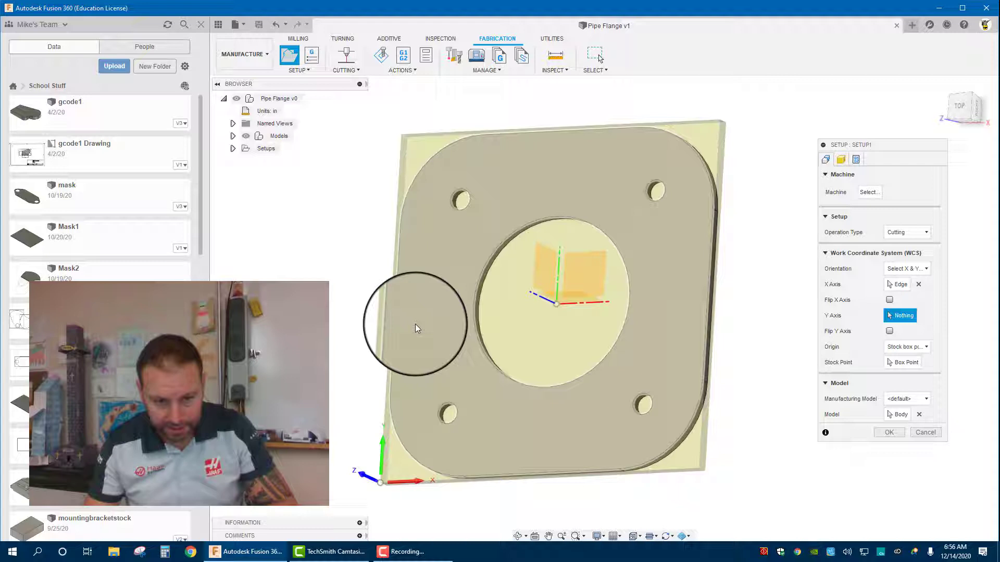
left_click(392, 323)
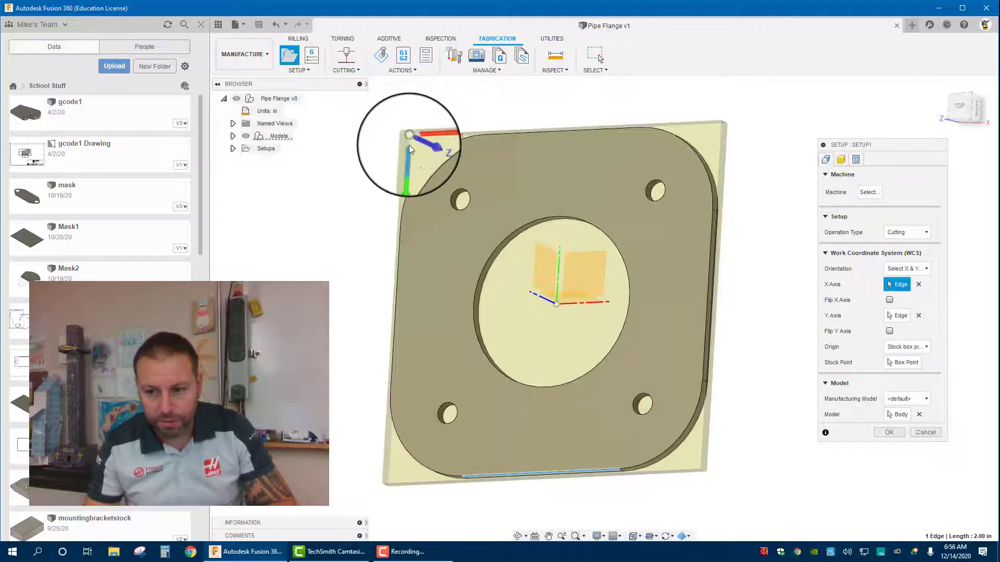
left_click(408, 141)
left_click(889, 301)
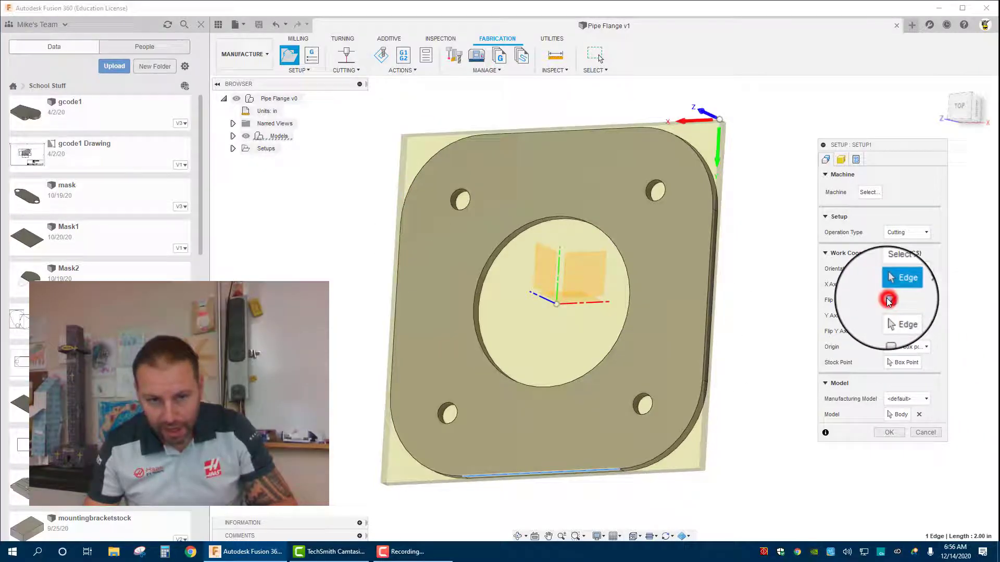
left_click(889, 331)
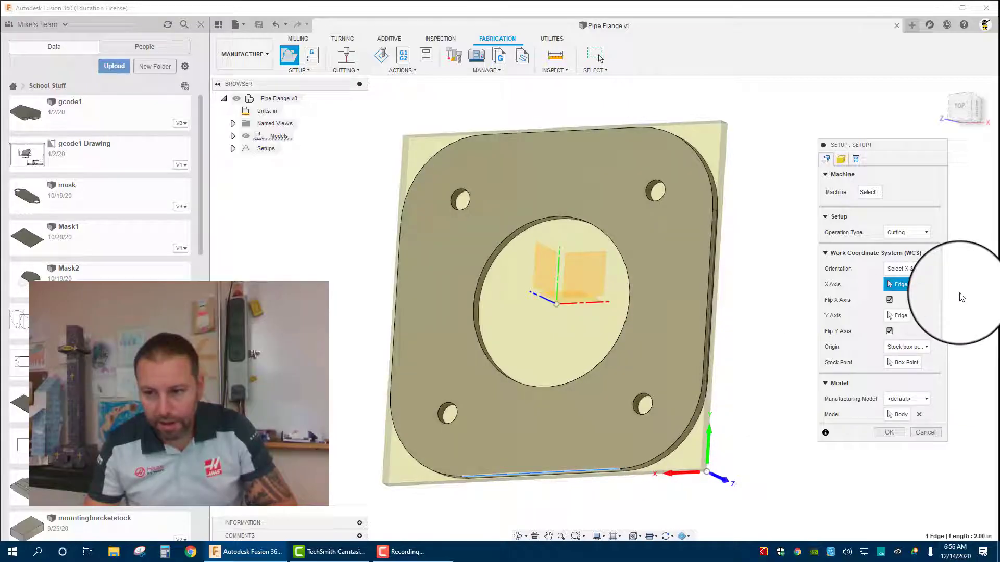
left_click(908, 268)
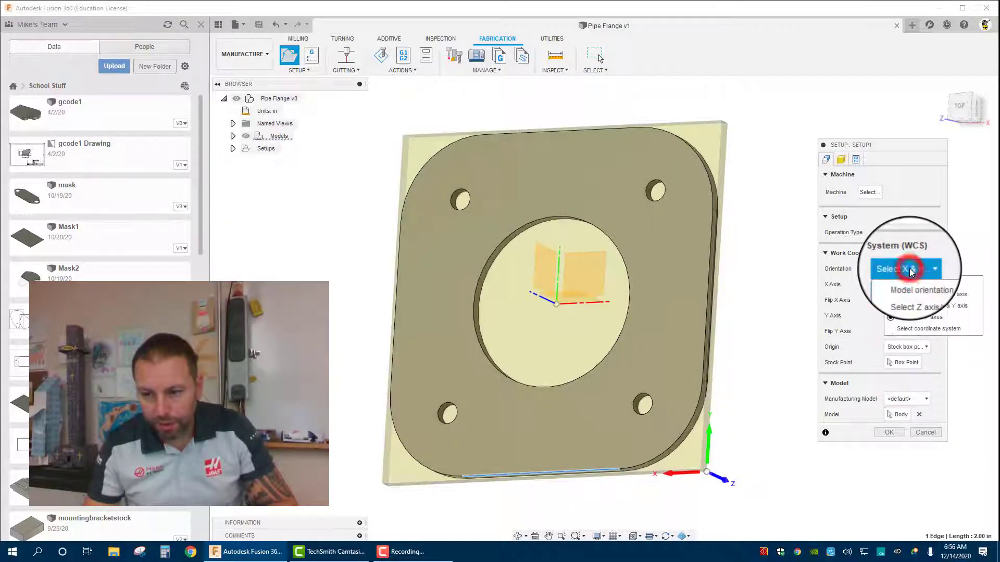
left_click(911, 283)
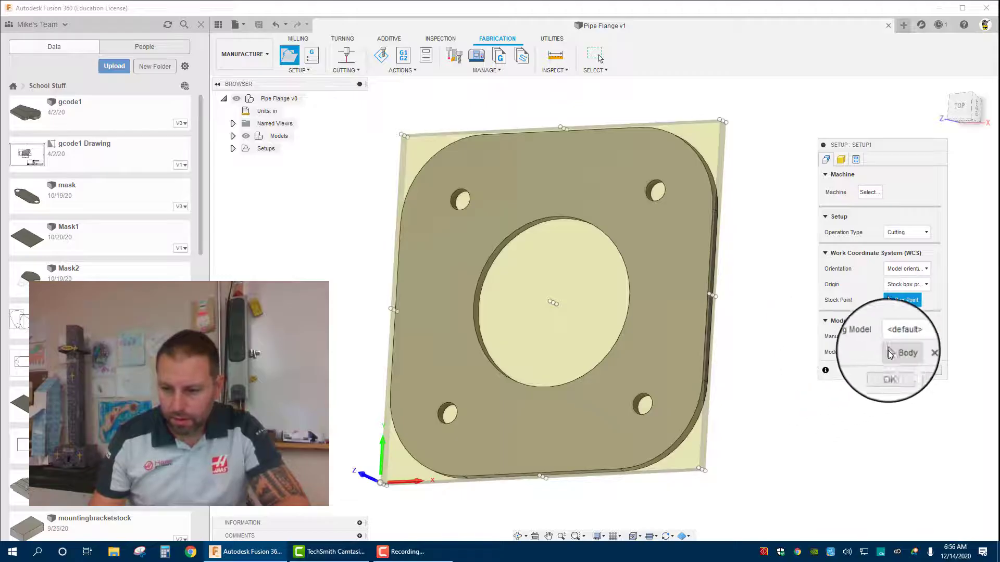
Clear the Model Body selection and reselect the flange body.
left_click(897, 352)
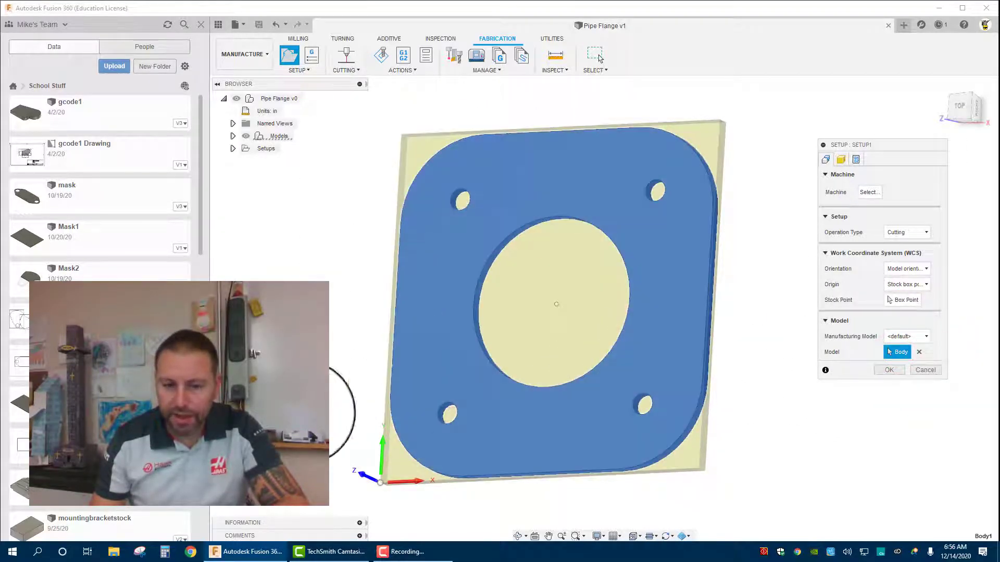
middle_click_drag(260, 398, 339, 380, "shift")
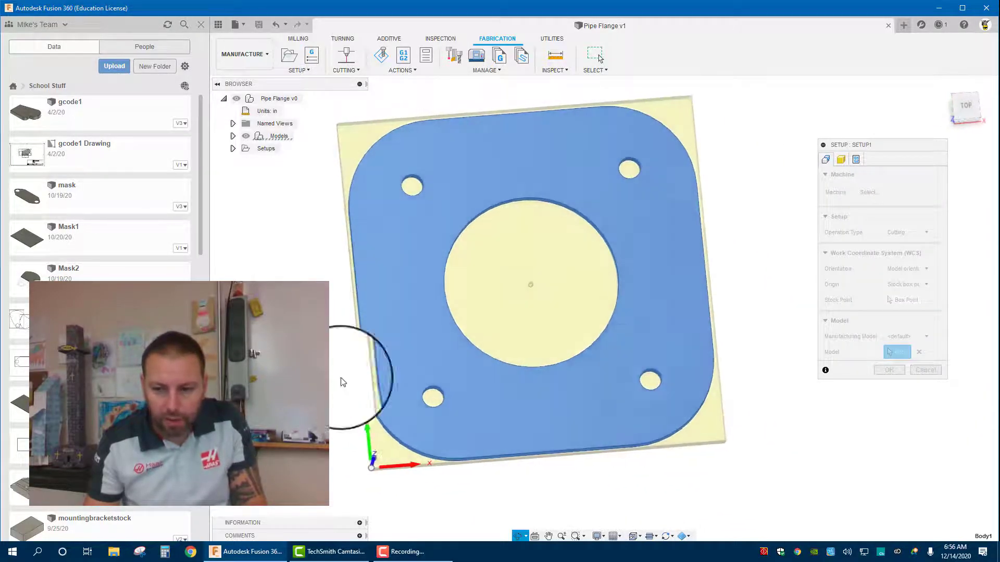
left_click(917, 352)
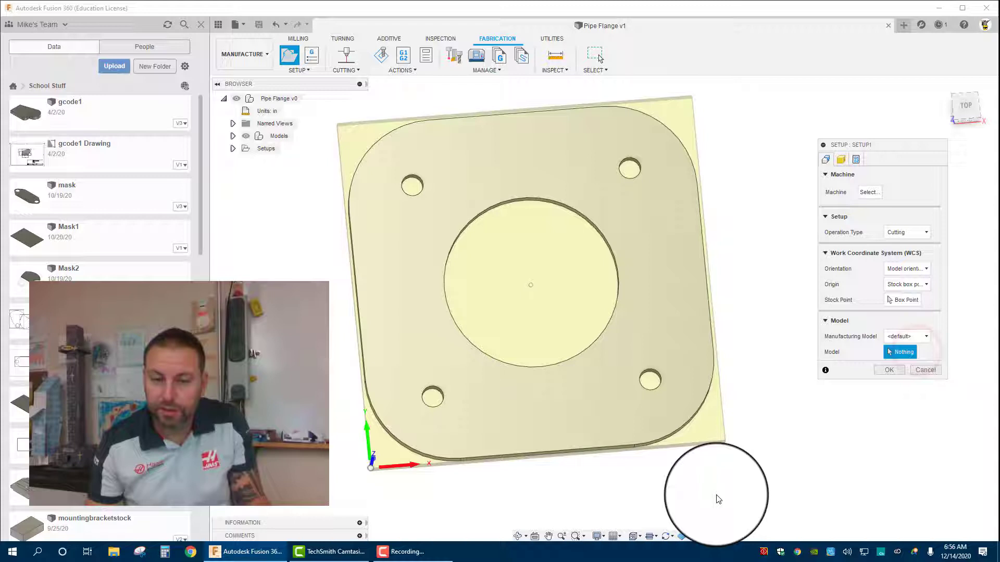
left_click(548, 420)
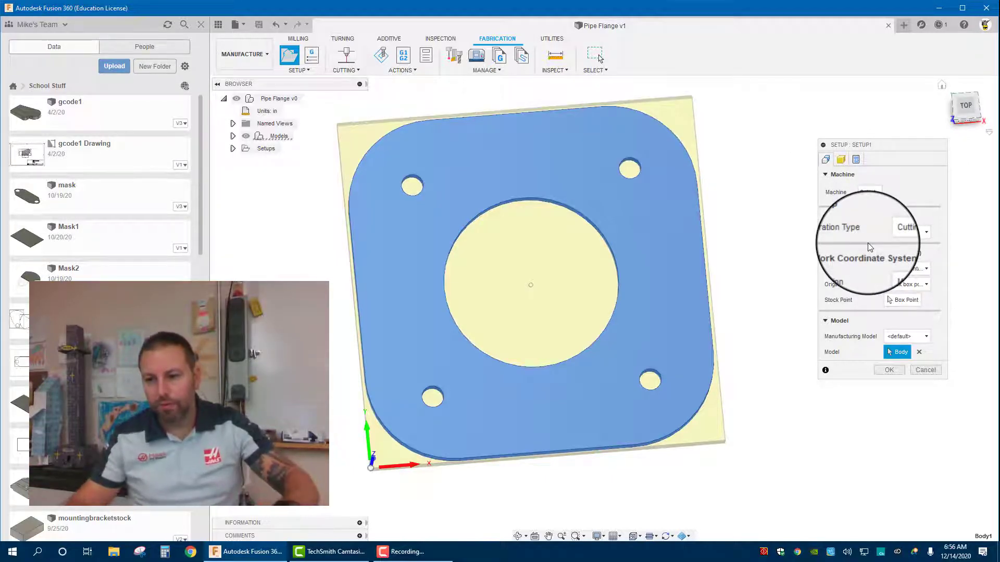
Set stock offset to No additional stock with Relative size box, and accept Setup1.
left_click(840, 160)
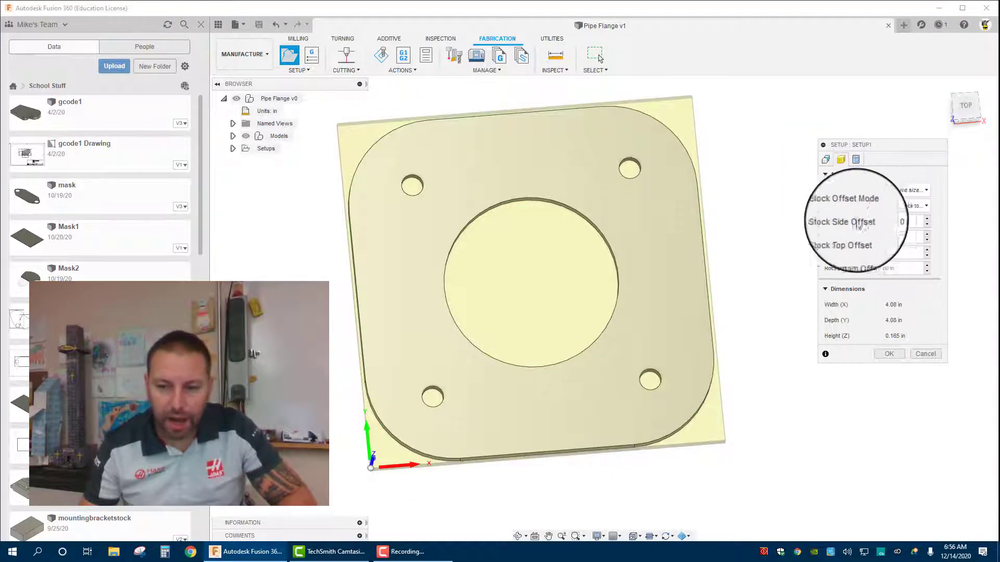
left_click(904, 210)
left_click(897, 216)
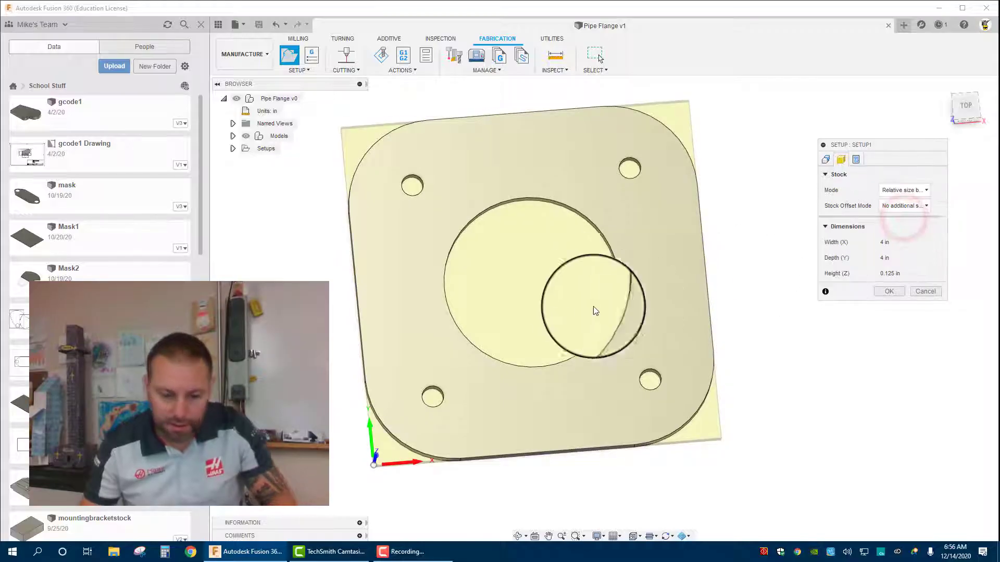
middle_click_drag(599, 252, 651, 261, "shift")
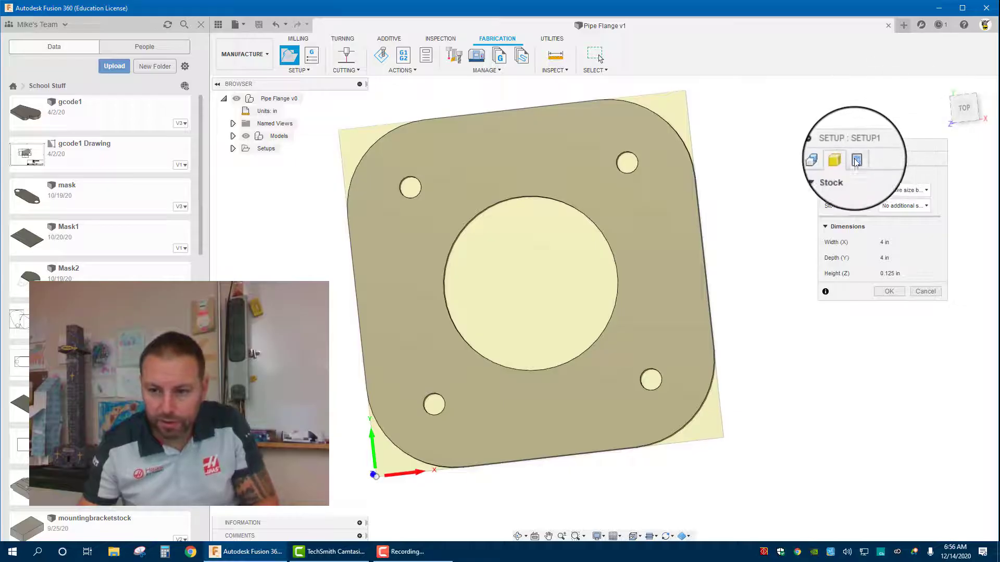
left_click(892, 189)
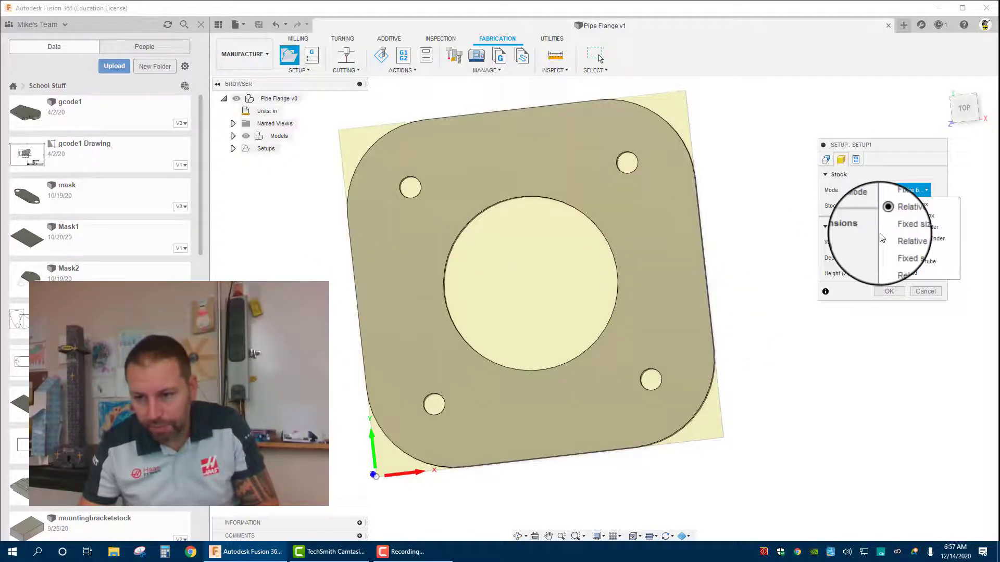
left_click(891, 291)
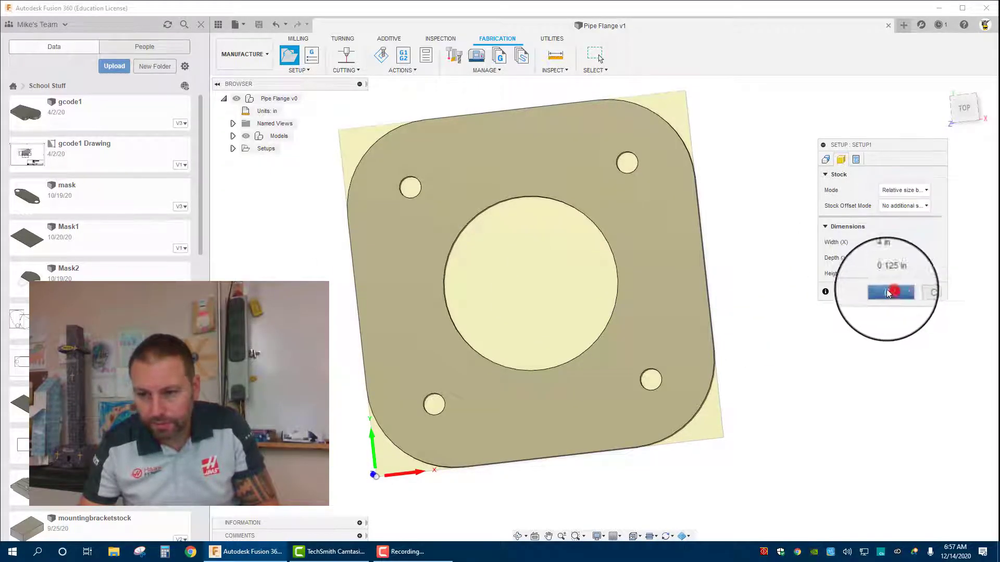
left_click(890, 291)
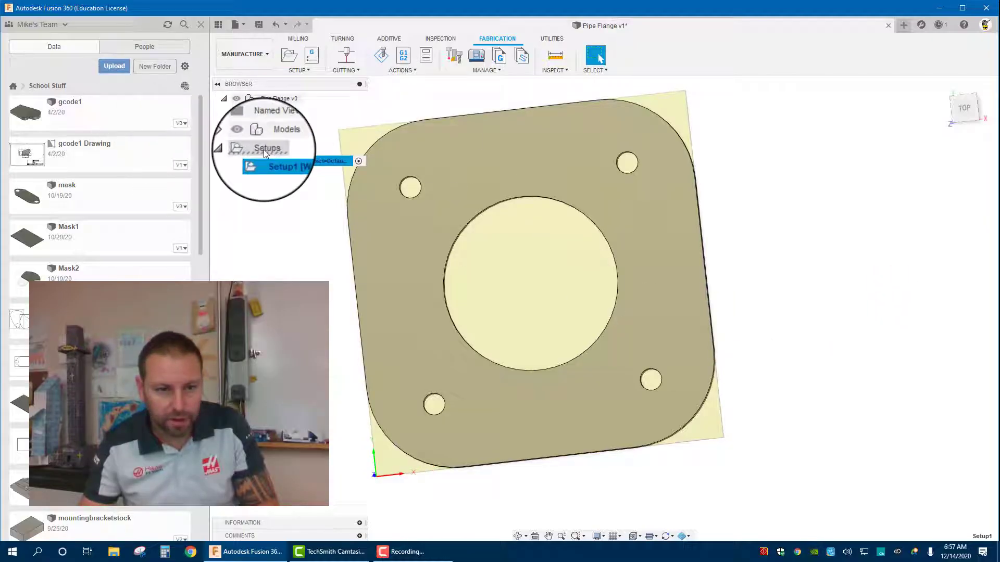
Edit Setup1, review its stock, and enter 1001PipeFlange as the Post Process program name, keeping work offset 0.
right_click(285, 161)
left_click(308, 167)
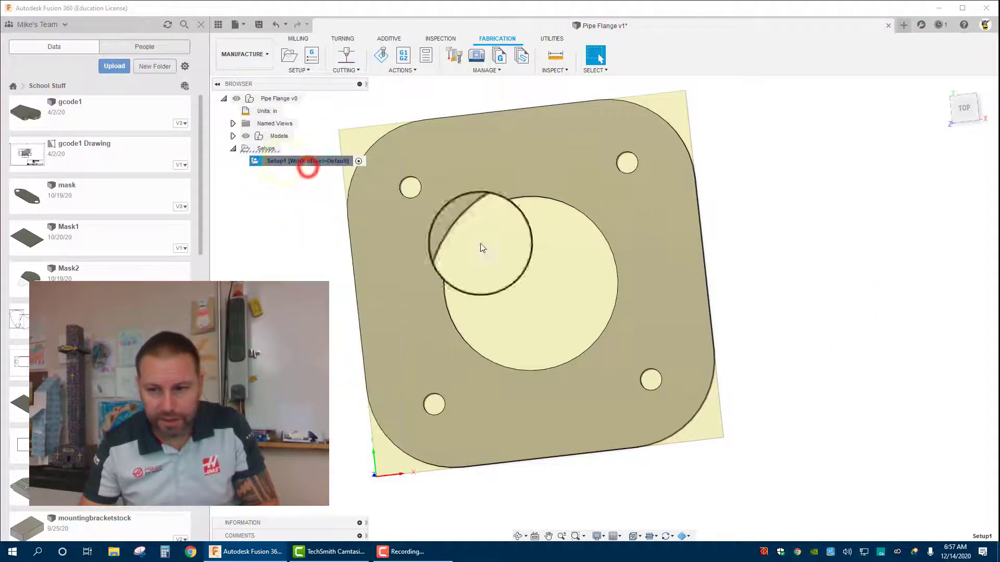
double_click(284, 160)
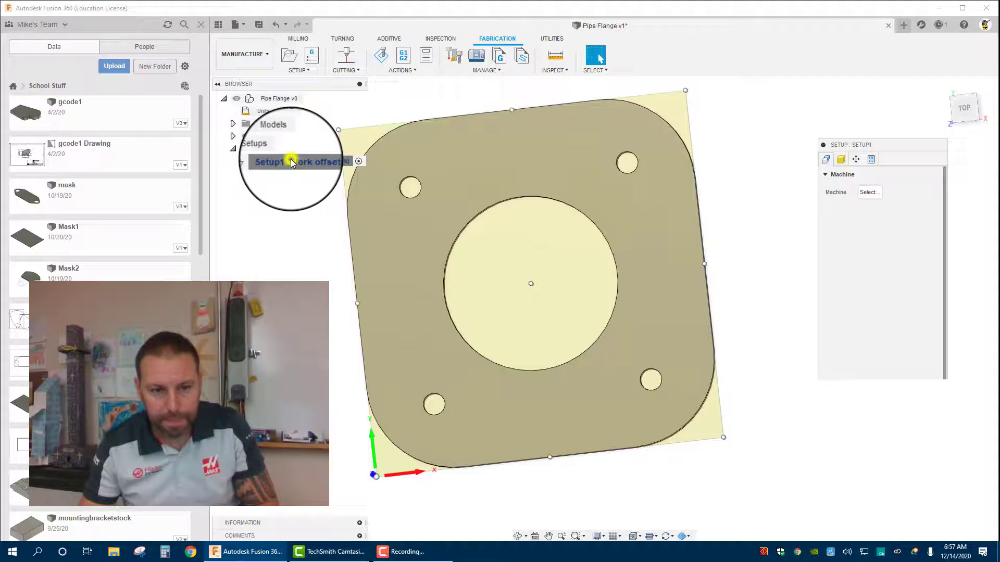
left_click(840, 159)
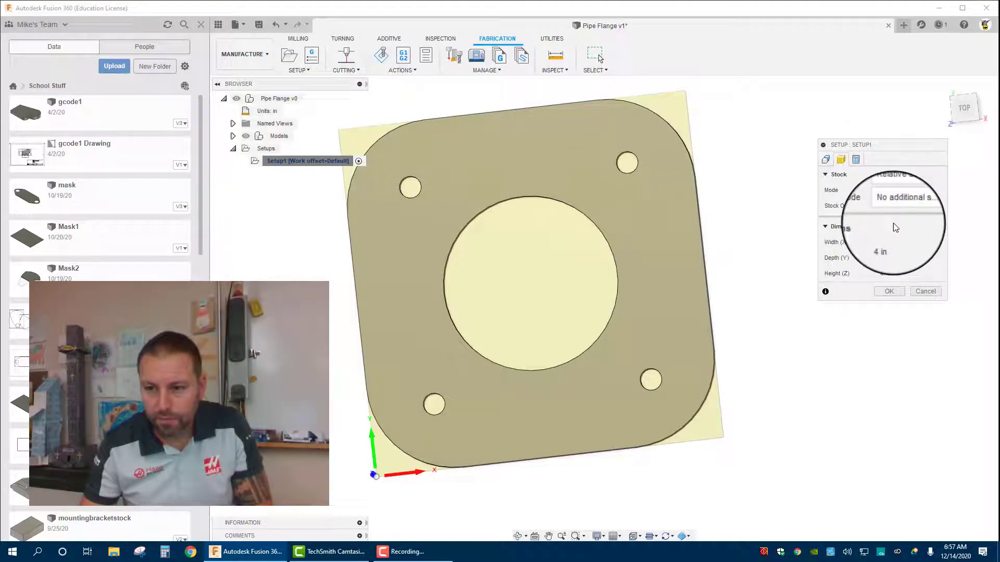
left_click(856, 159)
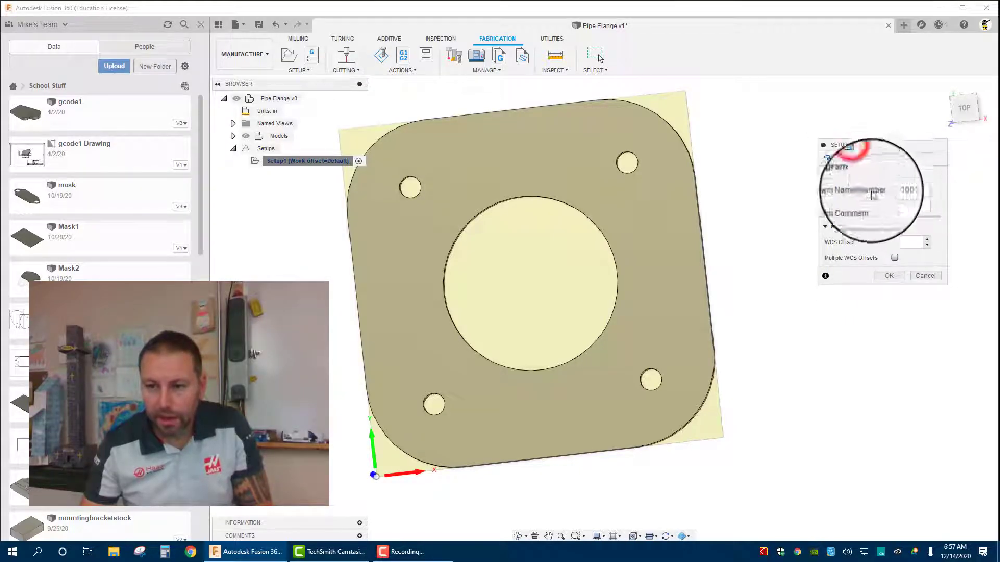
left_click(917, 188)
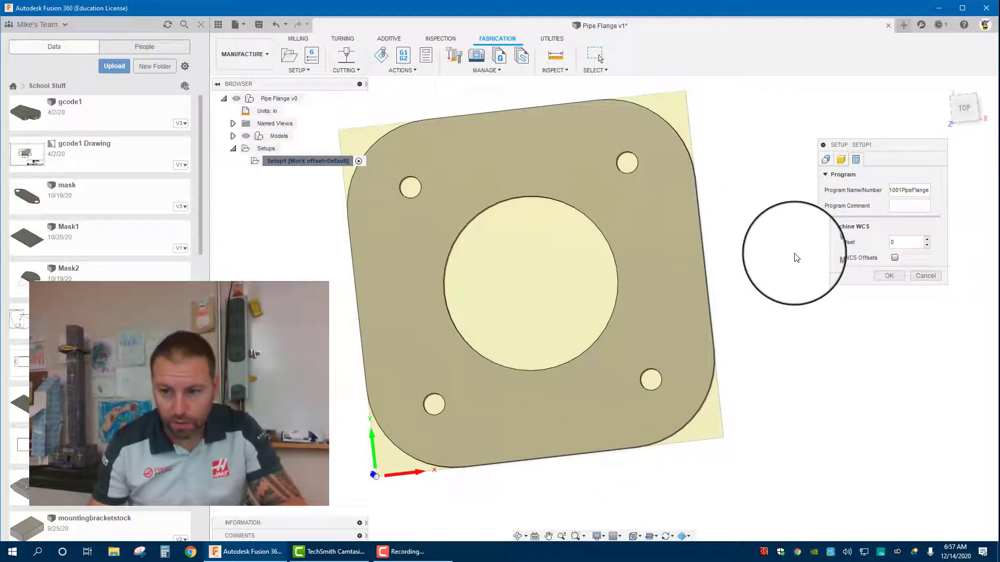
Confirm the Setup1 changes, pan and orbit to an angled view of the flange, and open the Tool Library.
left_click(881, 275)
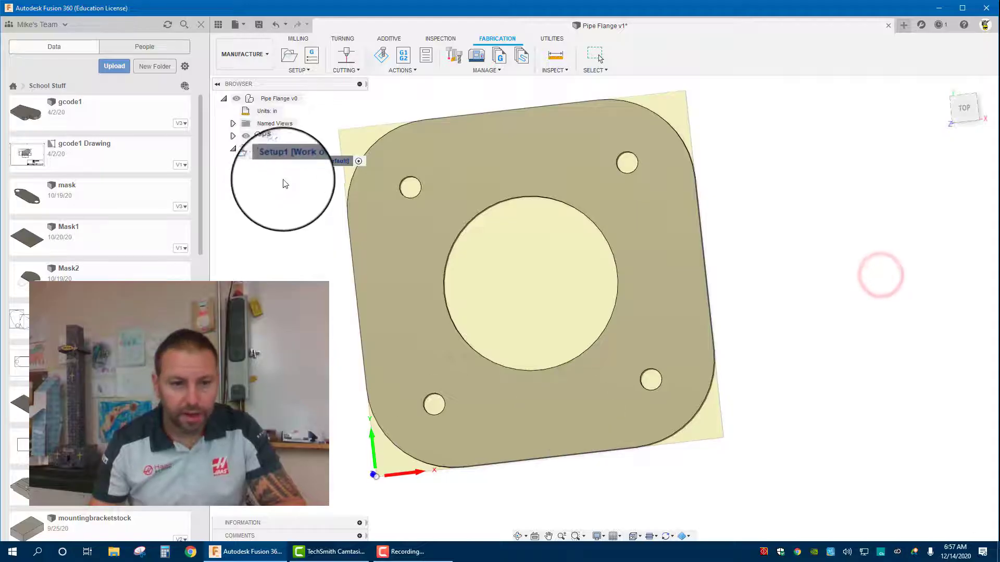
left_click(259, 161)
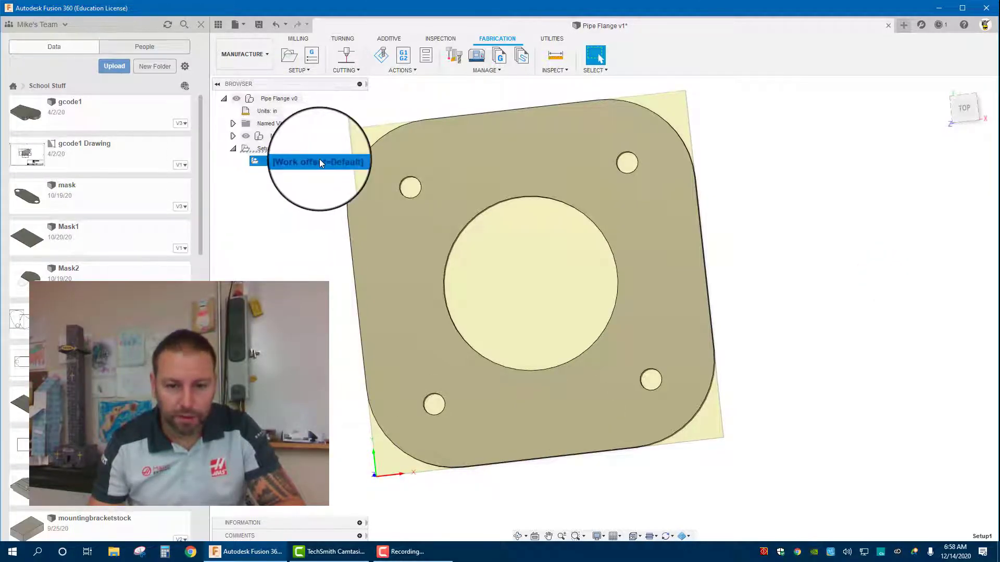
middle_click_drag(529, 330, 612, 339)
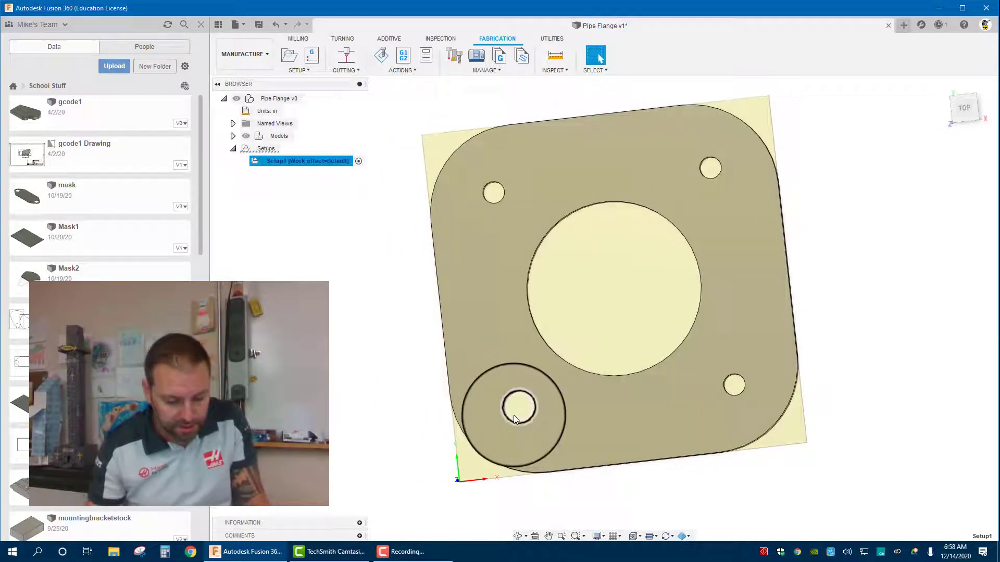
mouse_move(486, 402)
middle_mouse_down("shift")
mouse_move(460, 408)
mouse_move(499, 388)
mouse_move(479, 407)
middle_mouse_up("shift")
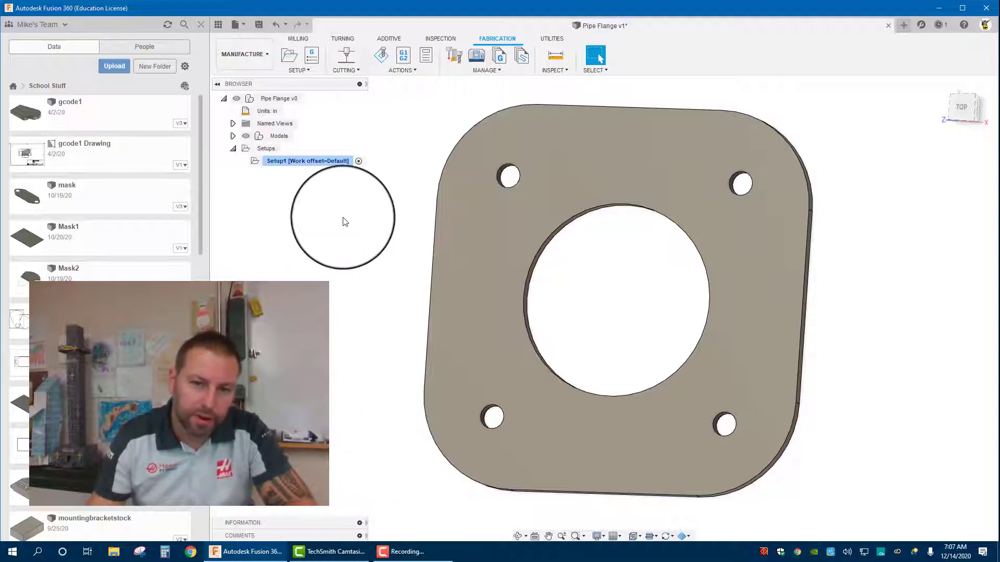
left_click(451, 51)
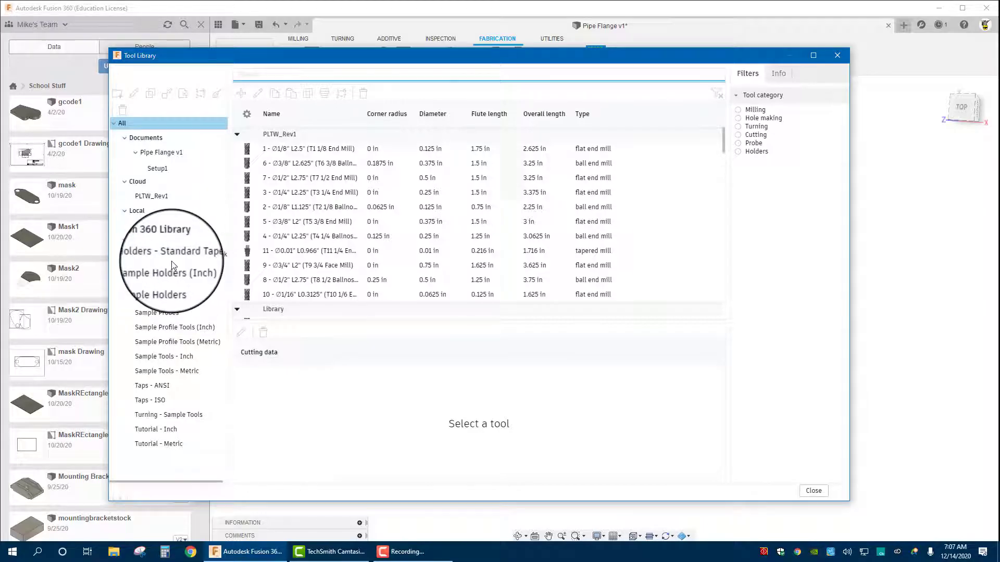
Copy the sample plasma cutter from the Sample Profile Tools (Inch) library.
left_click(159, 269)
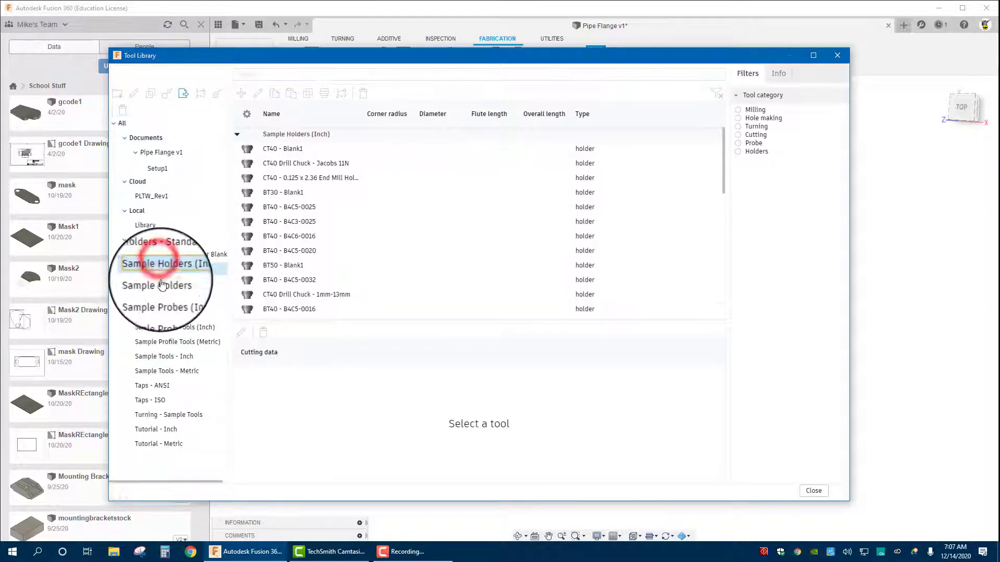
left_click(162, 298)
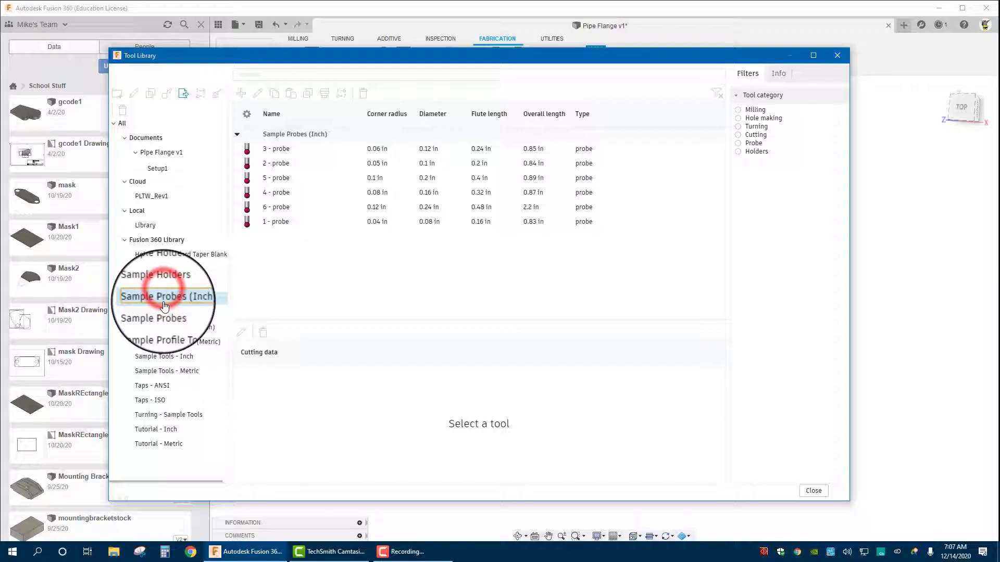
left_click(162, 313)
left_click(167, 327)
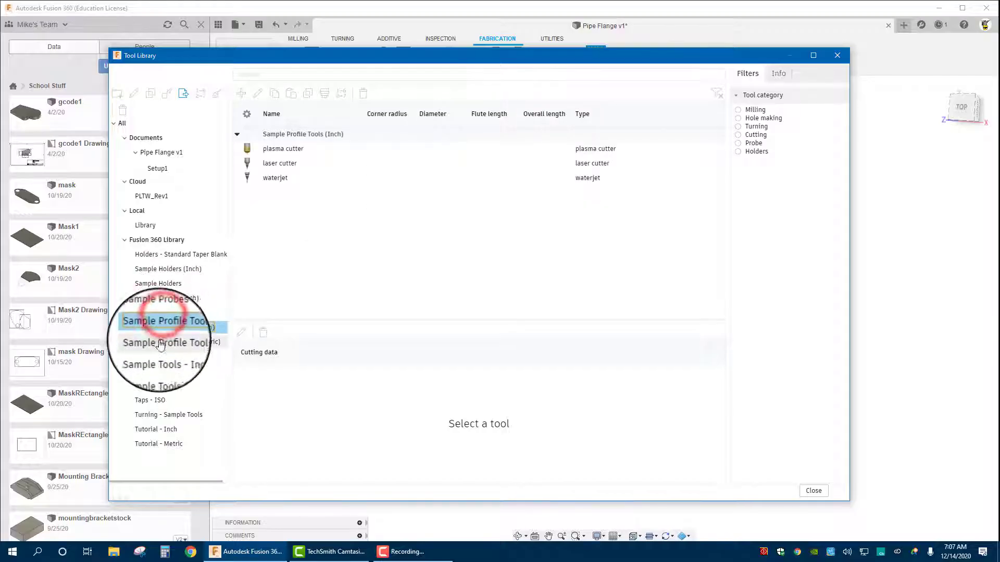
right_click(282, 151)
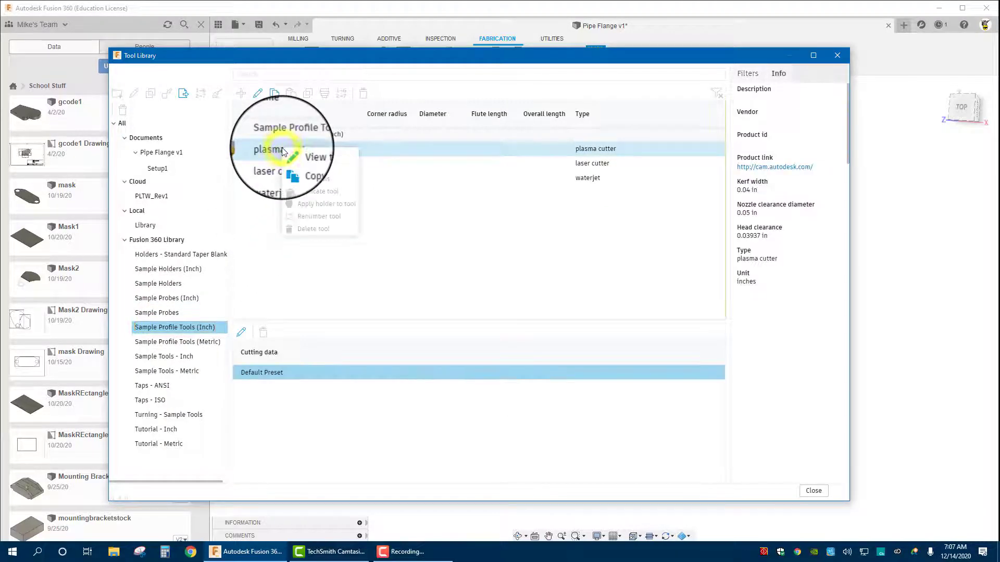
left_click(304, 167)
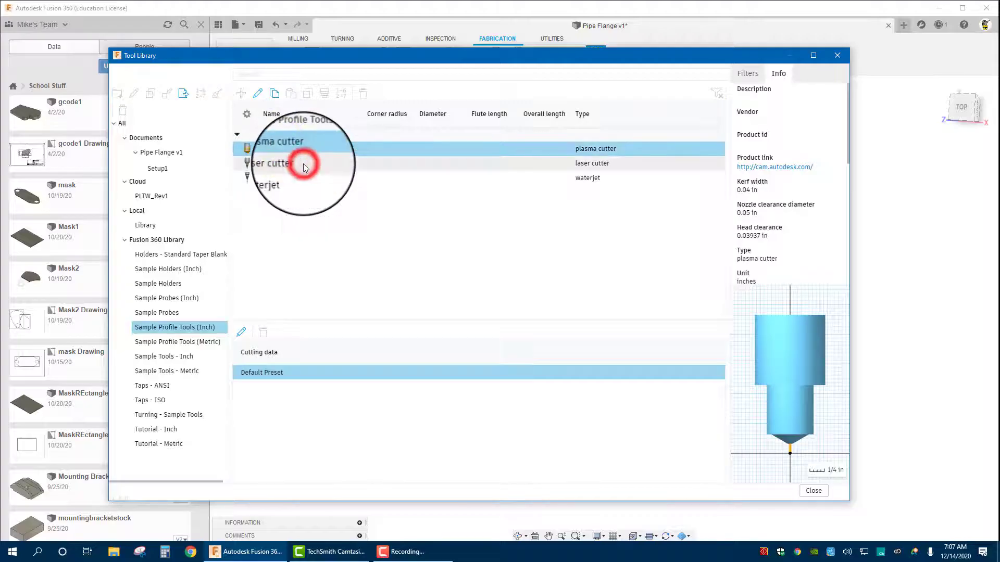
Paste the plasma cutter into the local Library as a second plasma cutter entry.
left_click(157, 226)
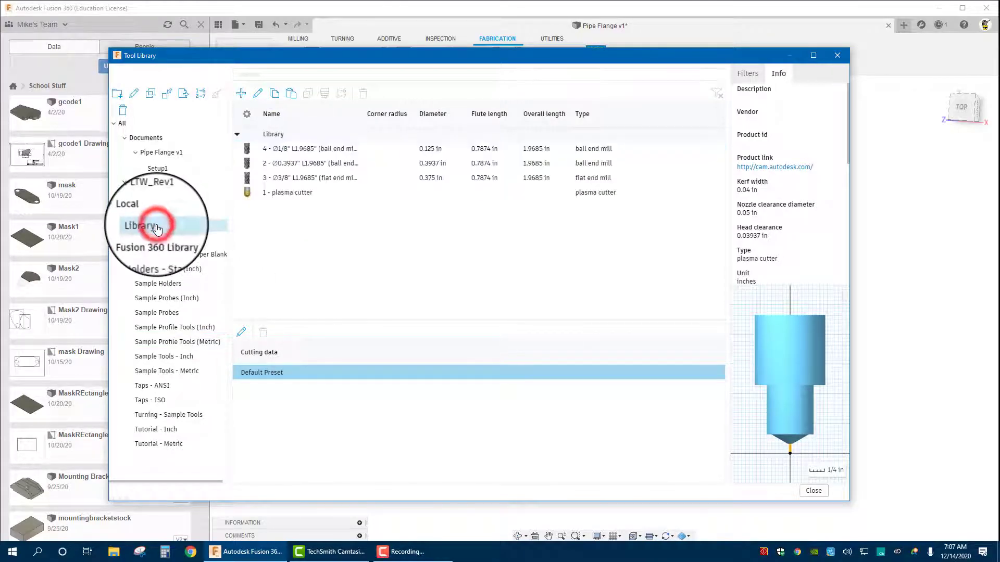
right_click(289, 219)
left_click(314, 245)
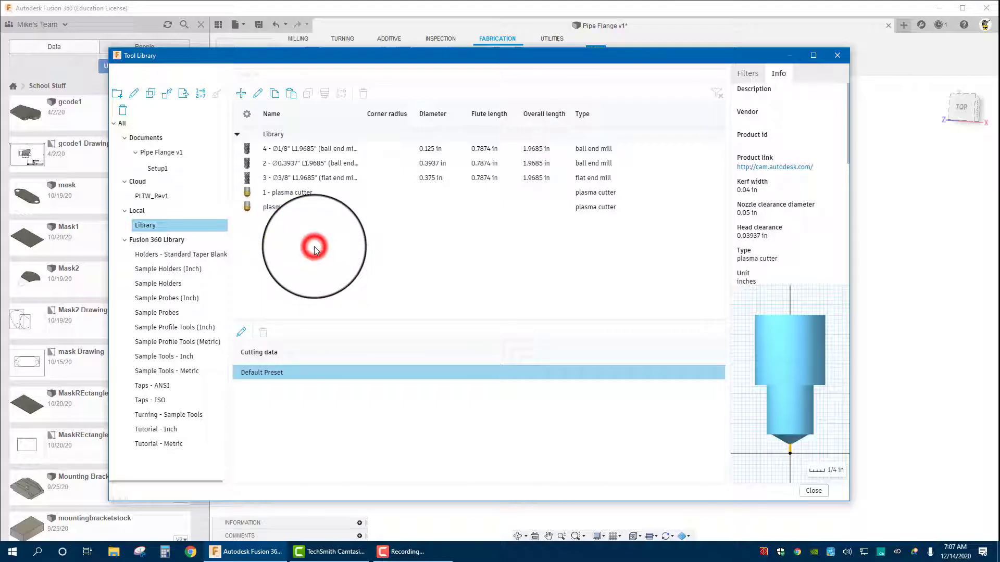
right_click(279, 211)
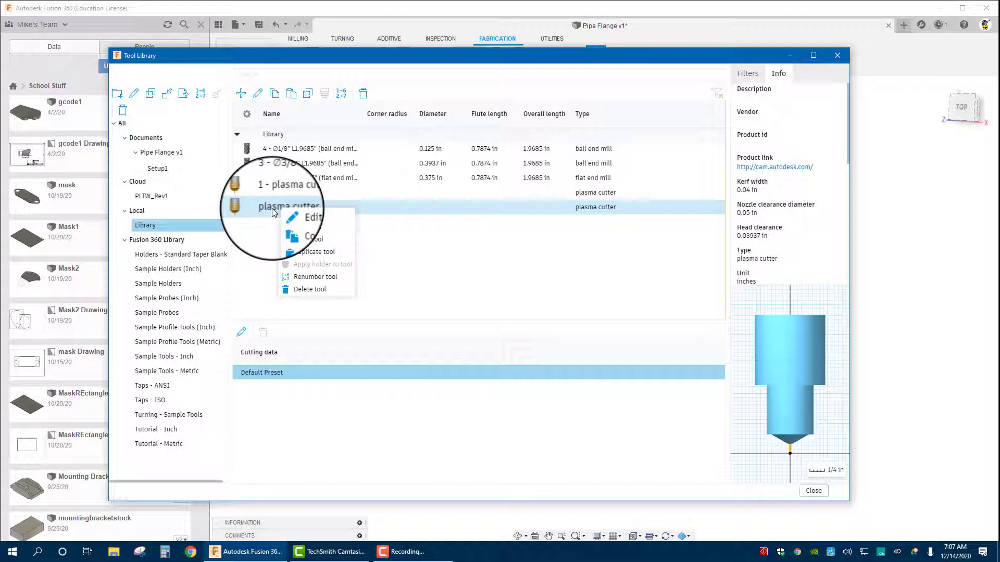
Edit the pasted plasma cutter and set its kerf width to 0.055 in.
left_click(310, 217)
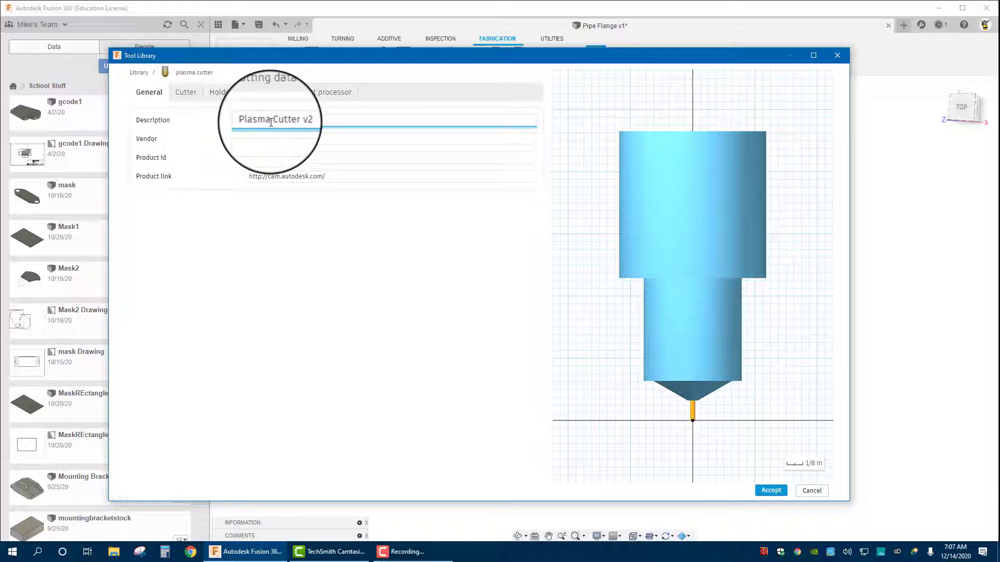
left_click(186, 92)
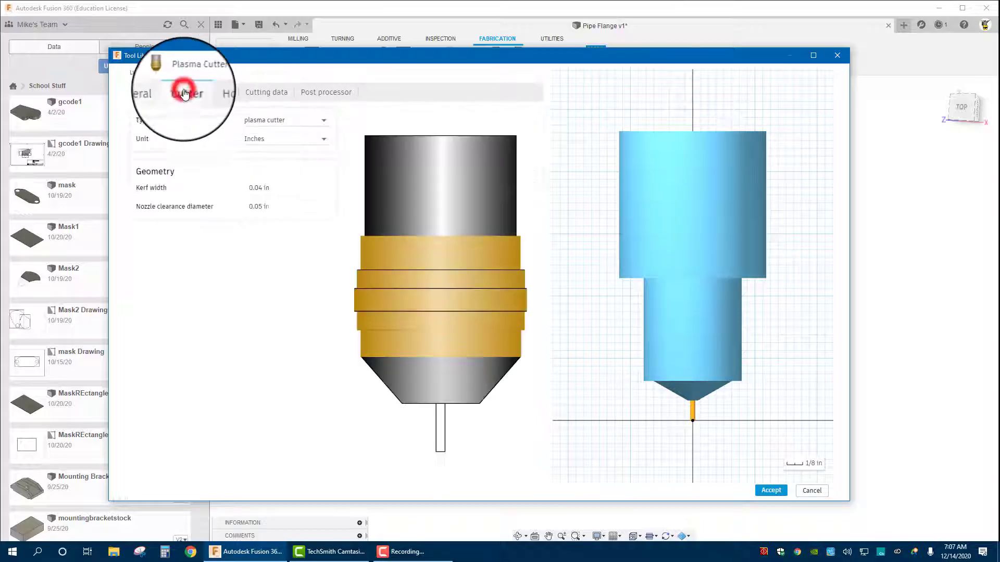
left_click(285, 189)
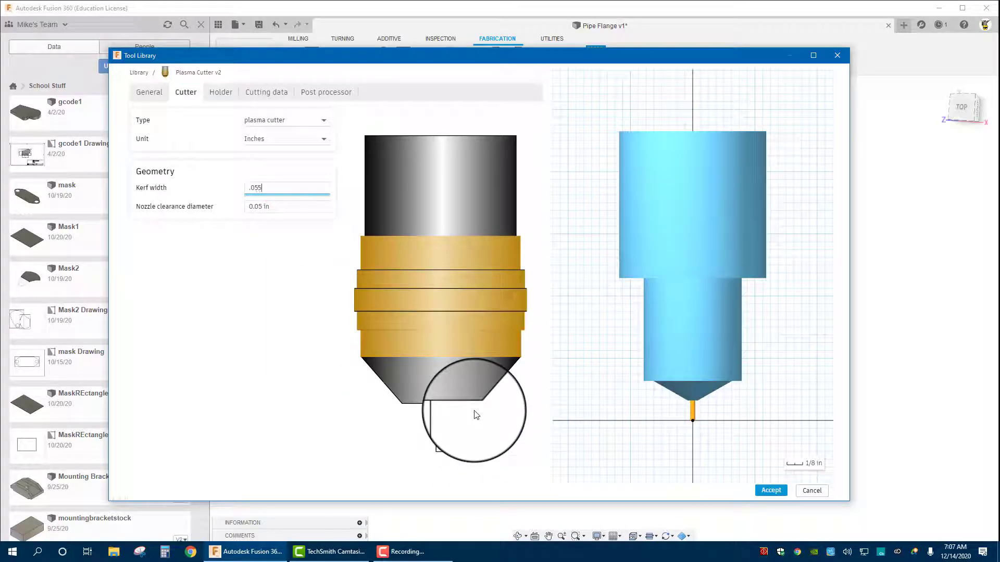
left_click(280, 209)
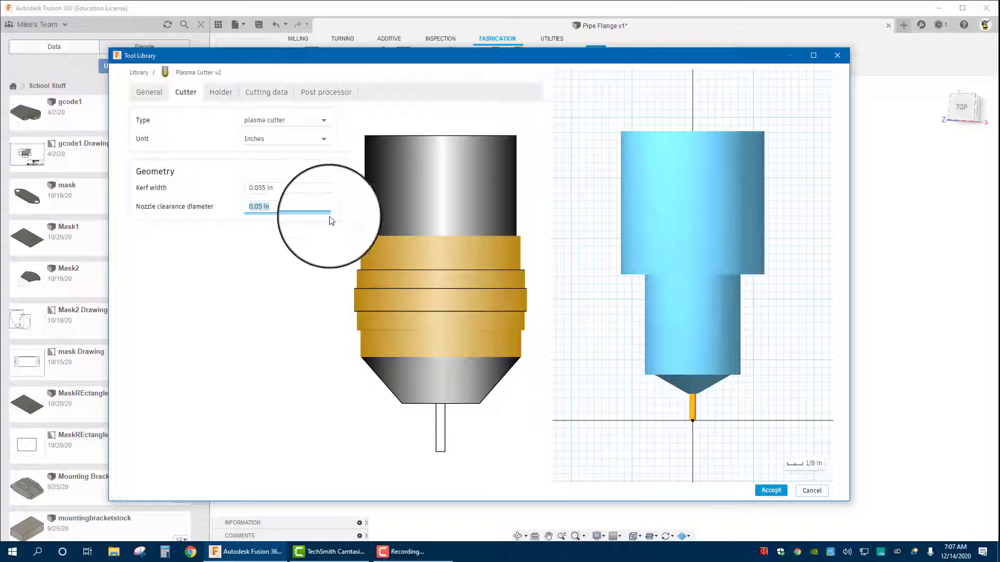
Set the cutting and lead feedrates to 60 in/min and save the tool as Plasma Cutter v2.
left_click(220, 96)
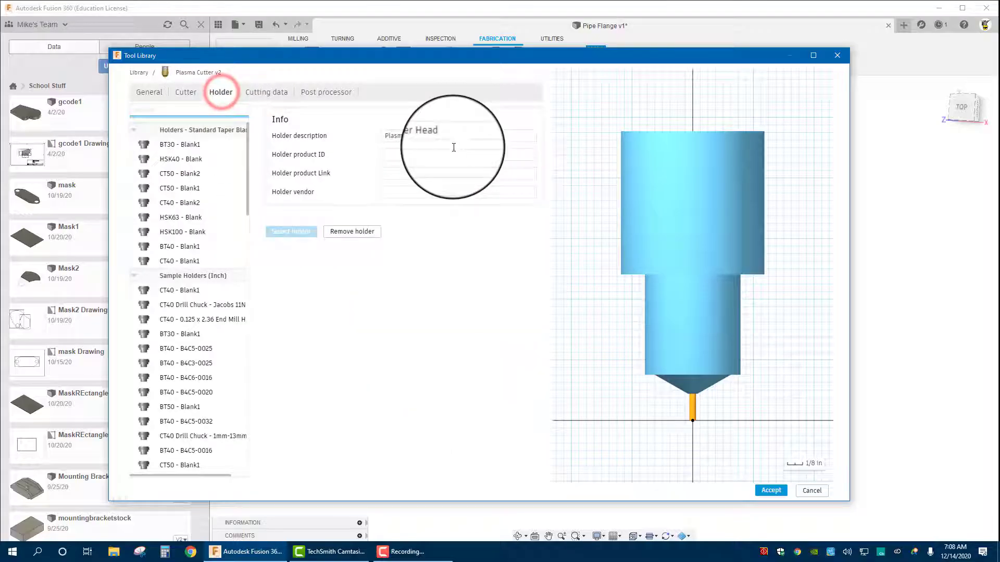
left_click(259, 92)
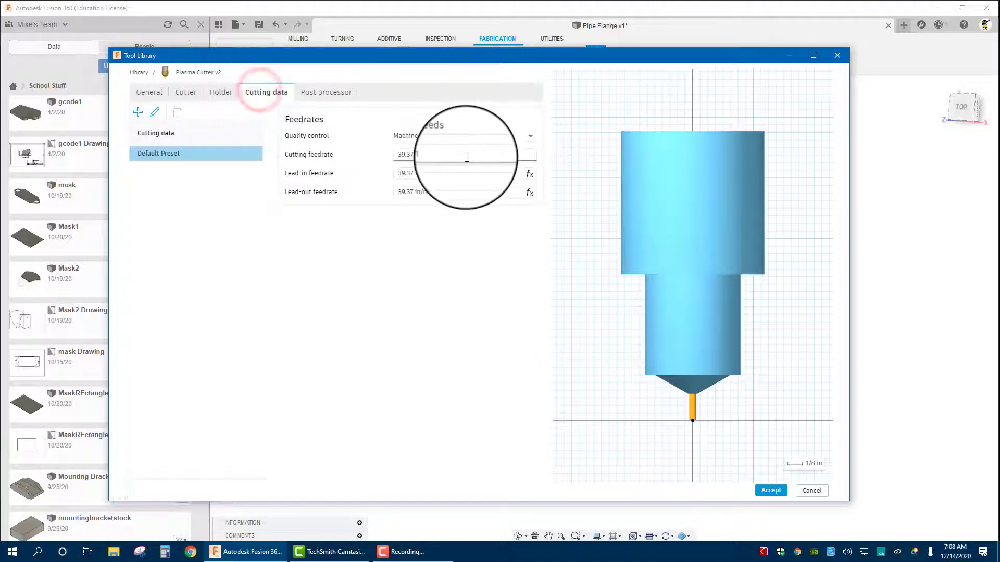
left_click(462, 155)
type("60")
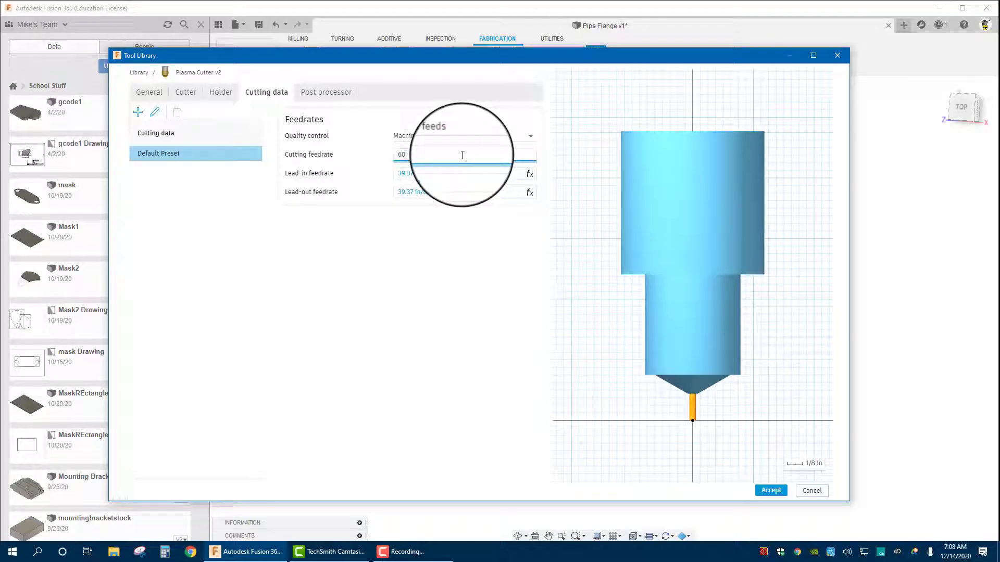
key("Tab")
type("60")
key("Tab")
type("6")
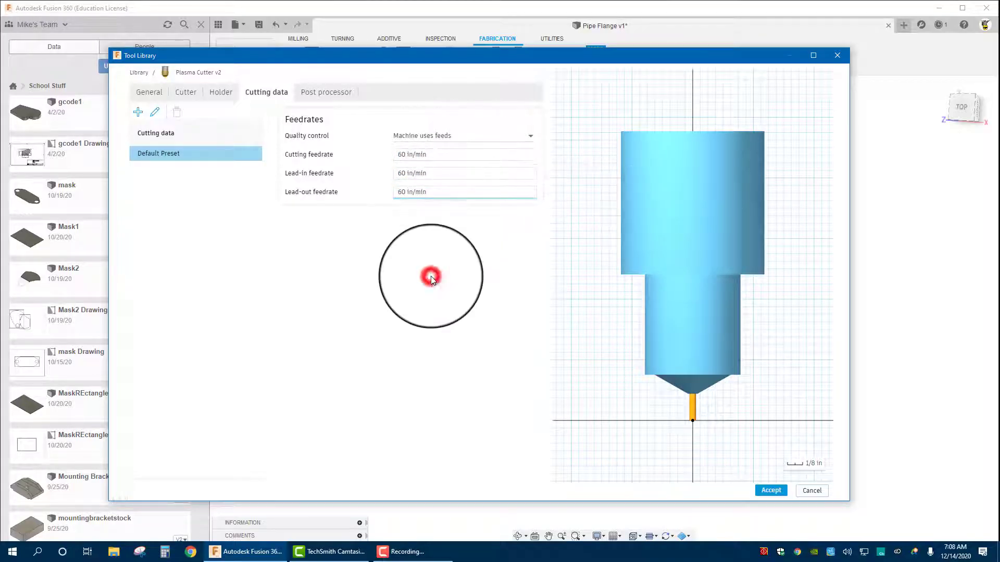
left_click(311, 93)
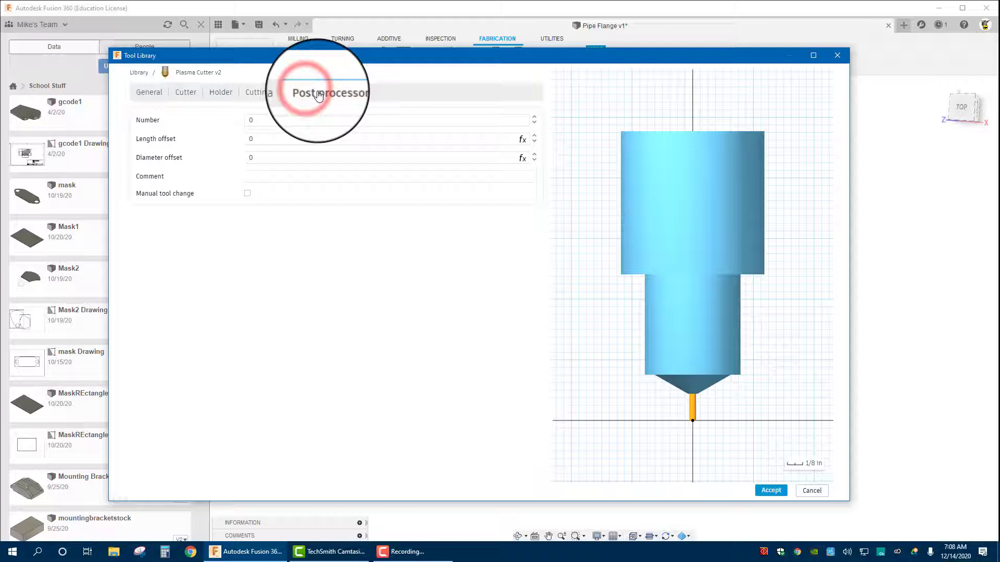
left_click(769, 488)
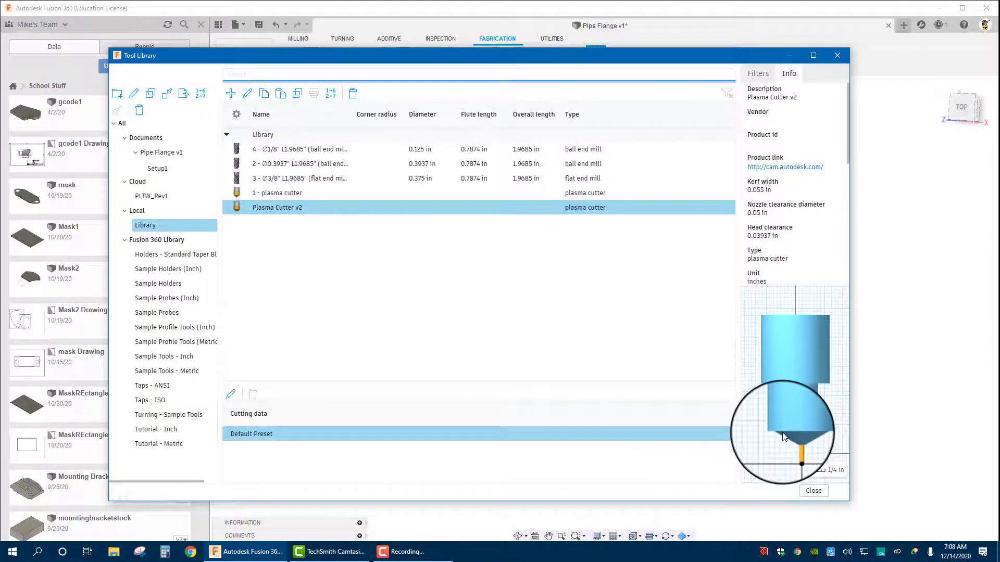
Compare both plasma cutters, then set Plasma Cutter v2's nozzle clearance diameter to 1 in and save.
left_click(279, 197)
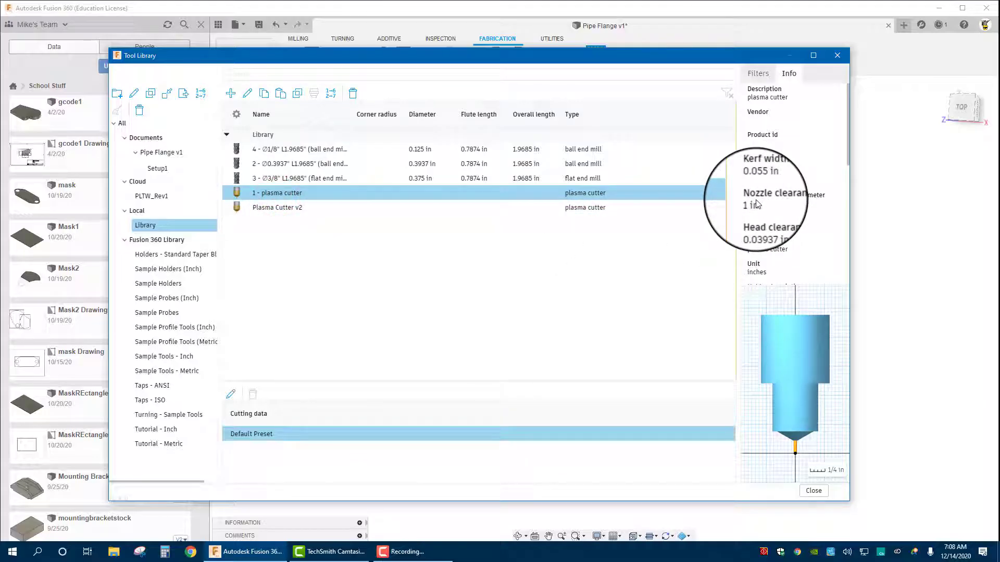
left_click(295, 207)
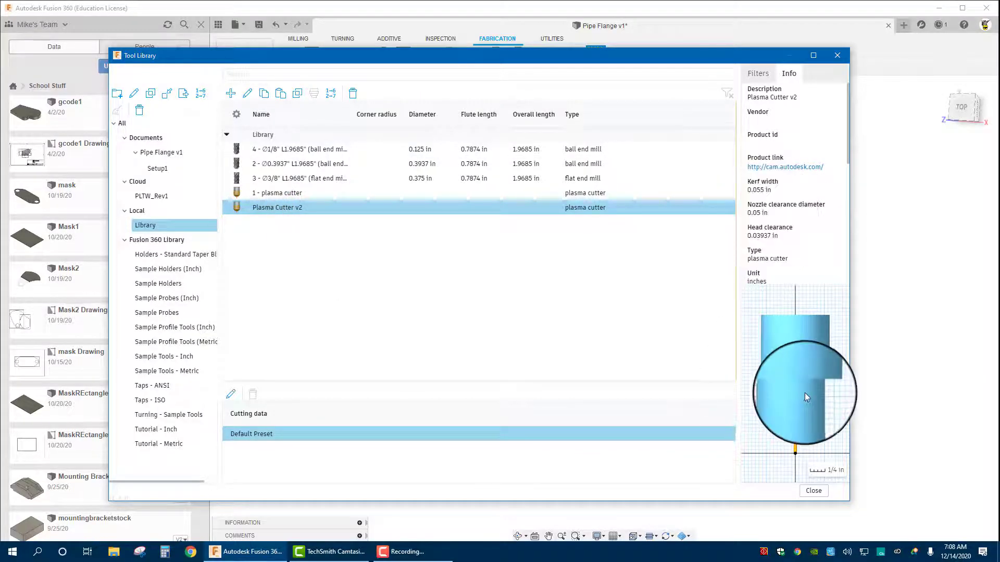
left_click(264, 210)
right_click(264, 209)
left_click(289, 213)
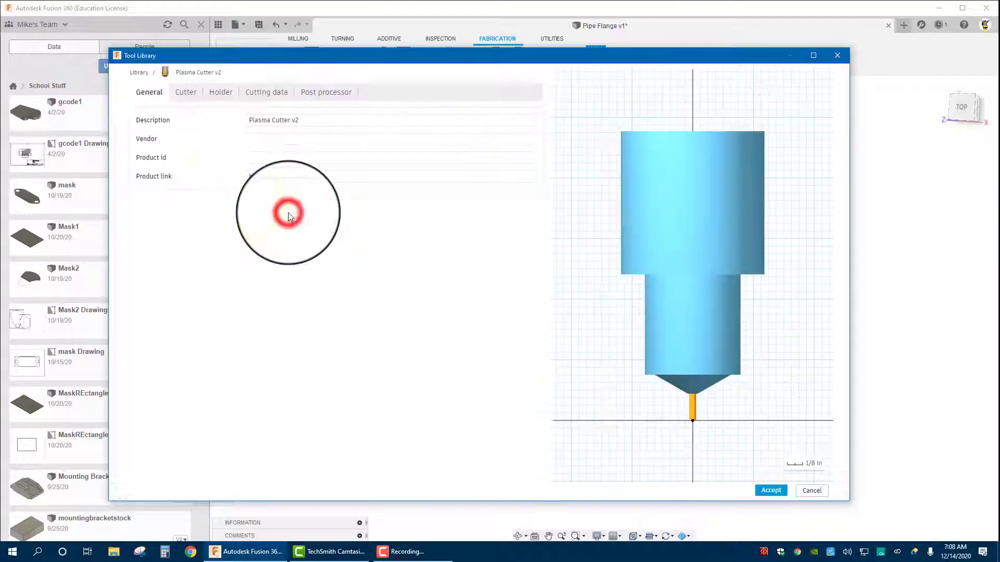
left_click(188, 95)
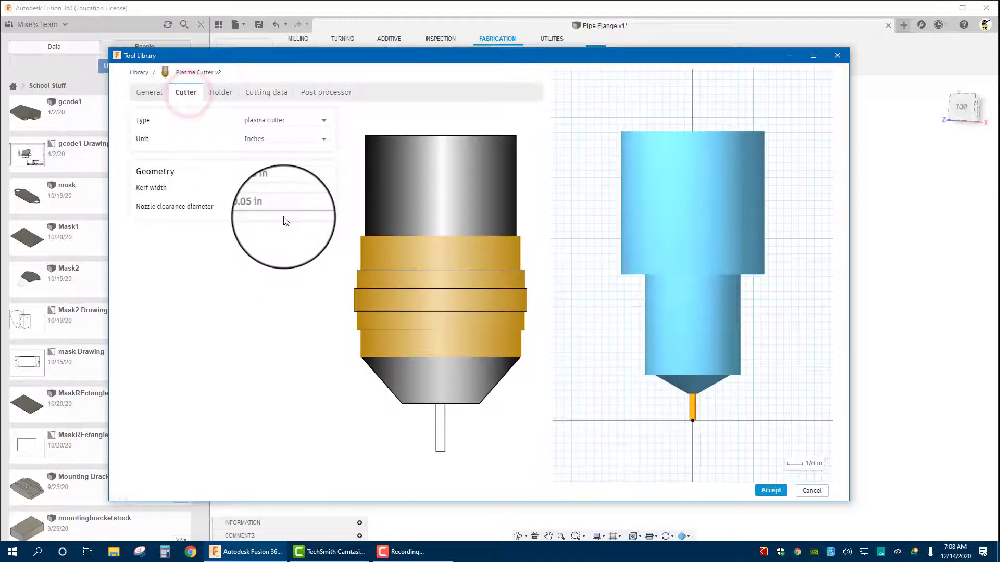
left_click(279, 207)
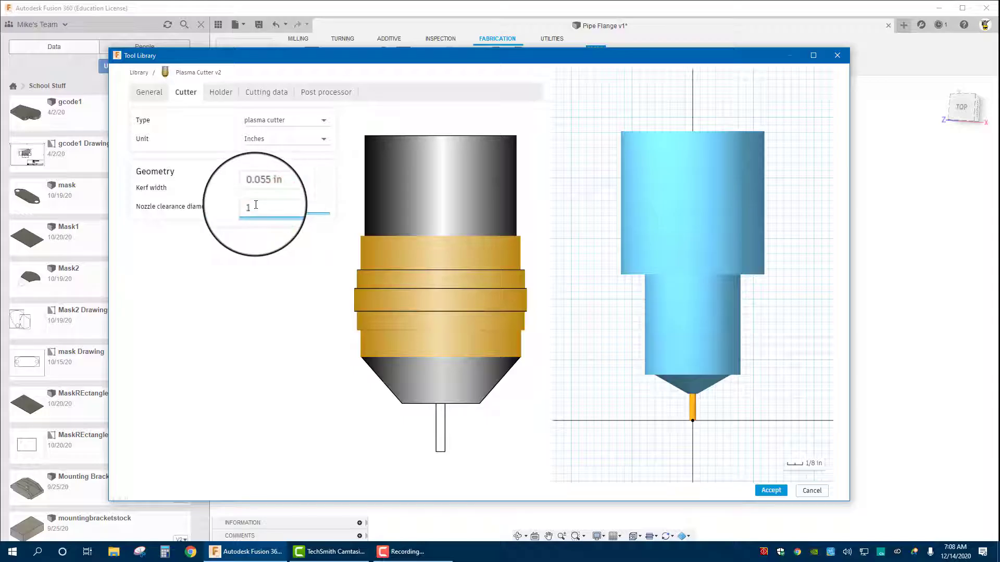
left_click(768, 491)
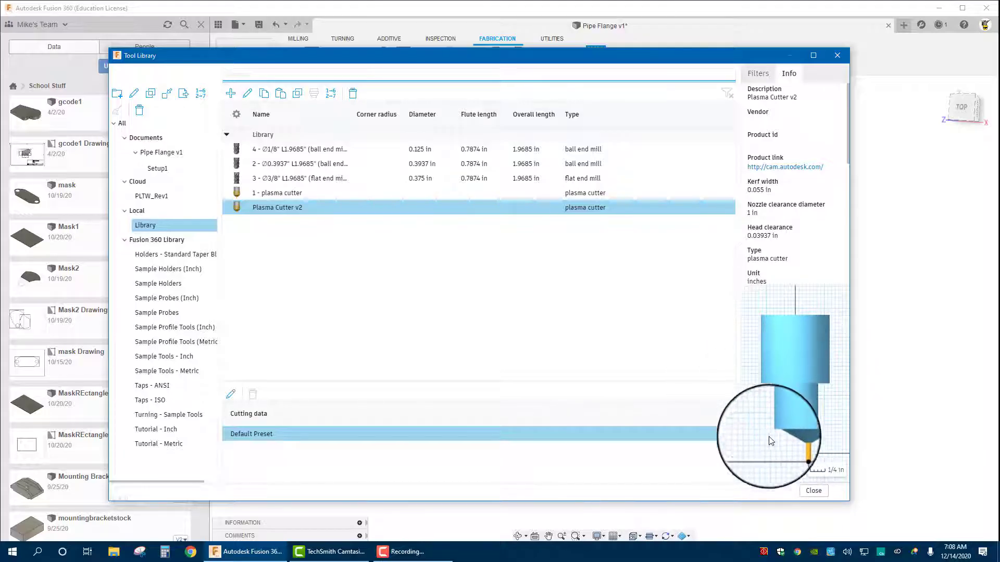
Close the tool library and start a new 2D Profile toolpath from a top view of the flange.
left_click(818, 493)
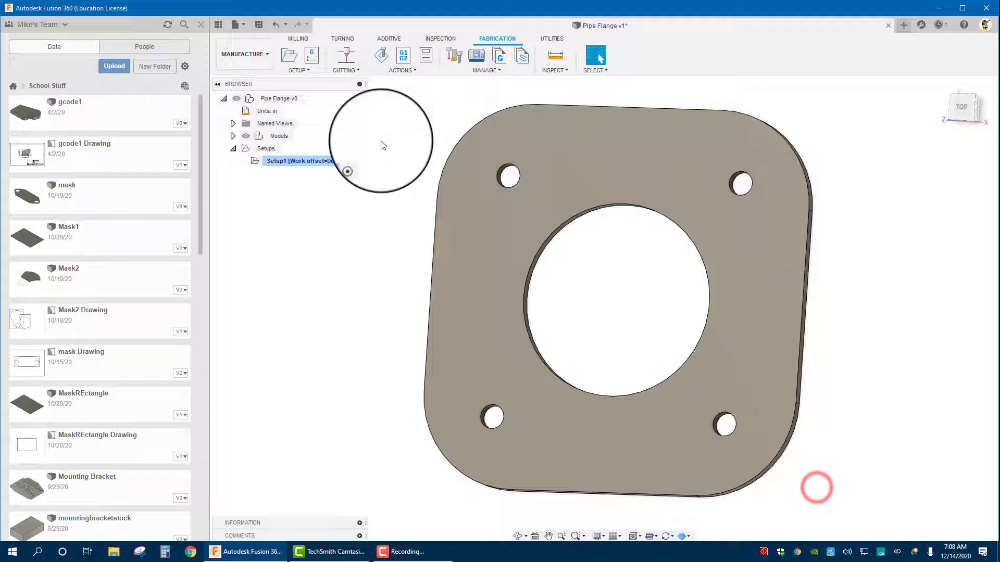
left_click(956, 107)
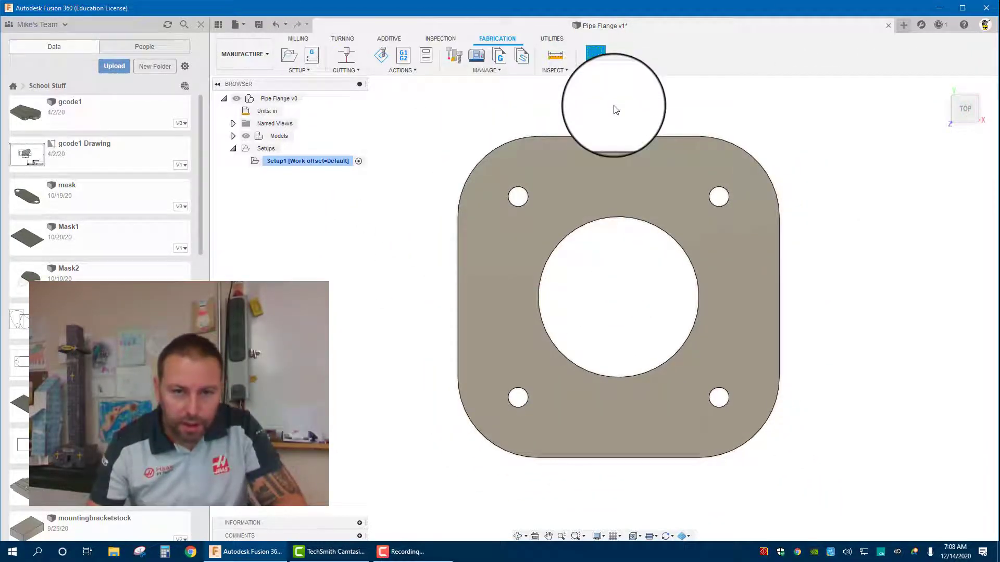
left_click(342, 50)
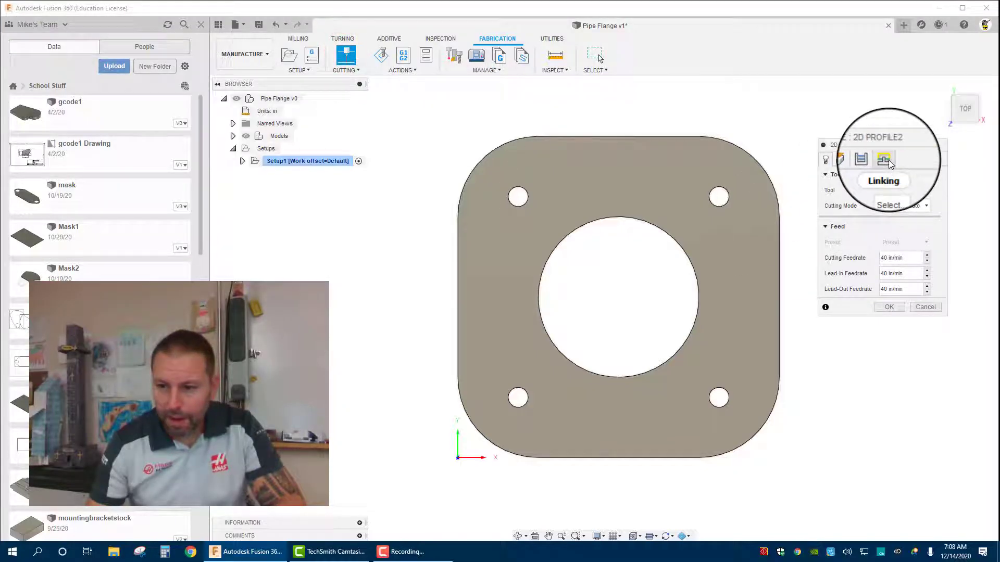
Assign the 0.055 in Plasma Cutter v2 to the profile with Through - auto cutting and 60 in/min feeds.
left_click(891, 191)
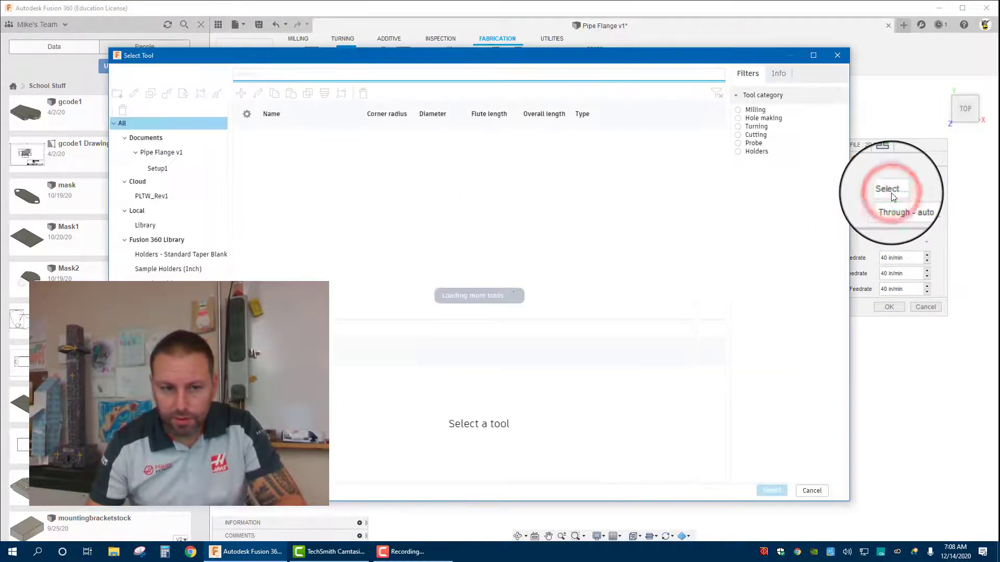
left_click(156, 225)
left_click(276, 208)
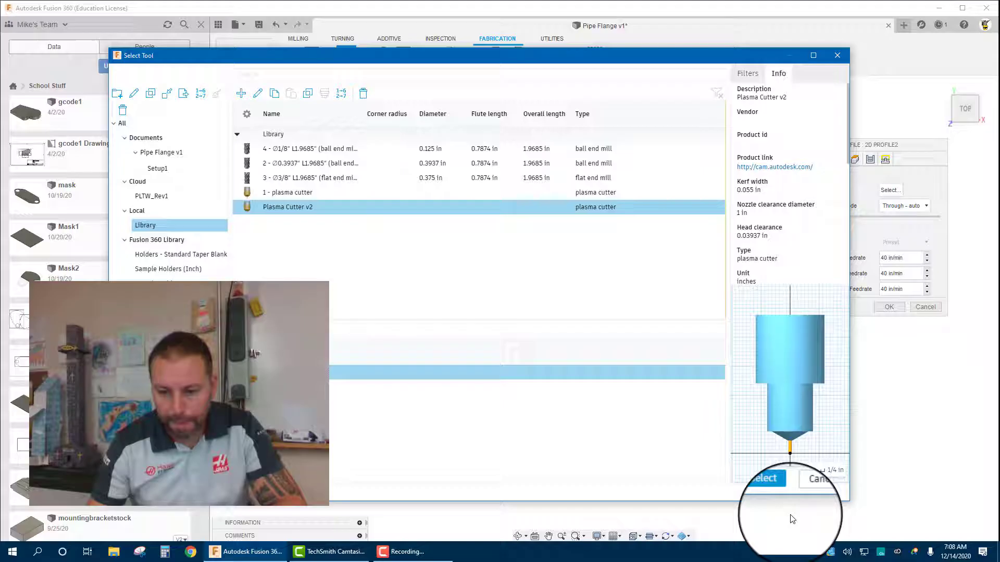
left_click(770, 492)
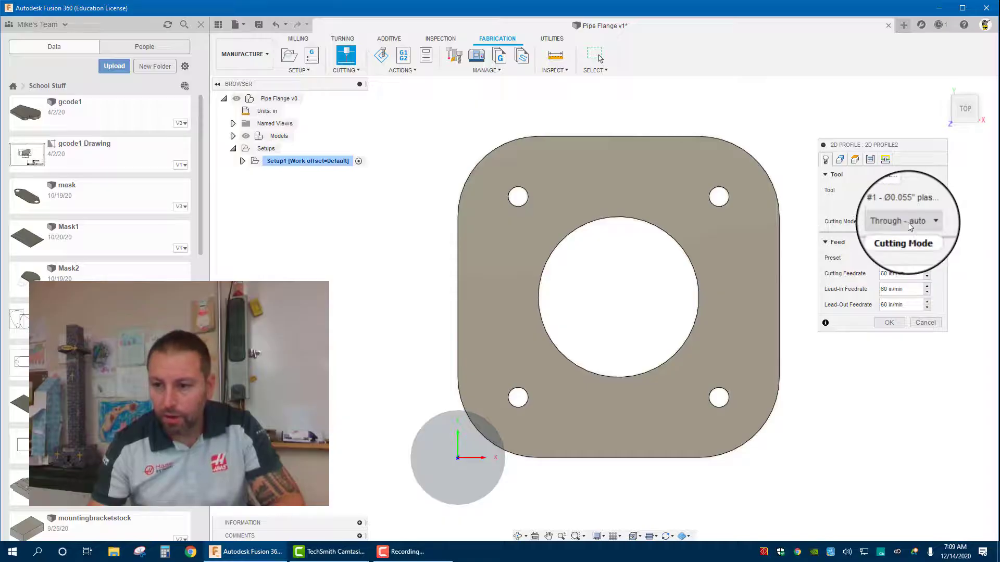
mouse_move(907, 223)
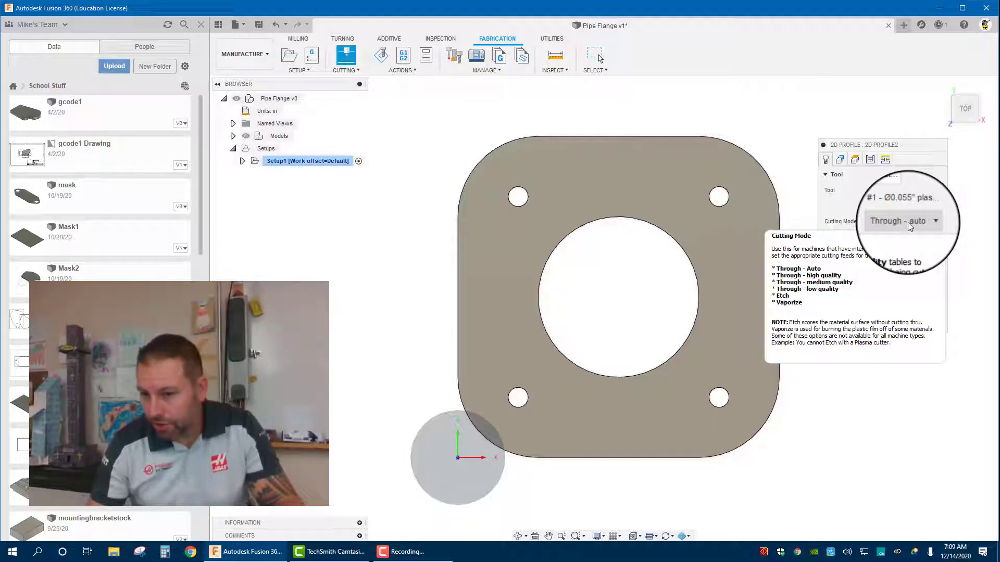
Select the flange face so Contour Selection covers its outer and hole loops, with tabs left off.
left_click(841, 162)
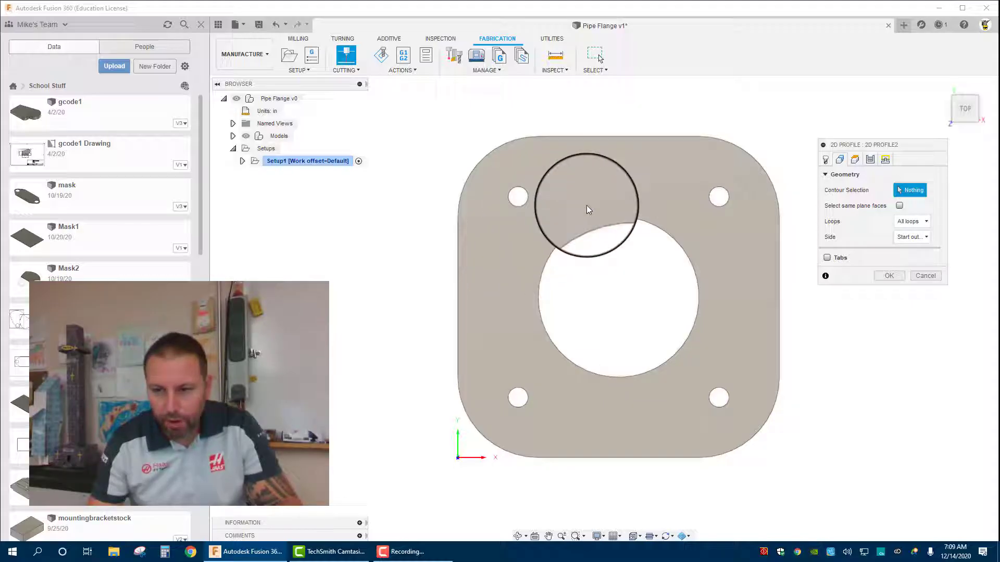
left_click(611, 179)
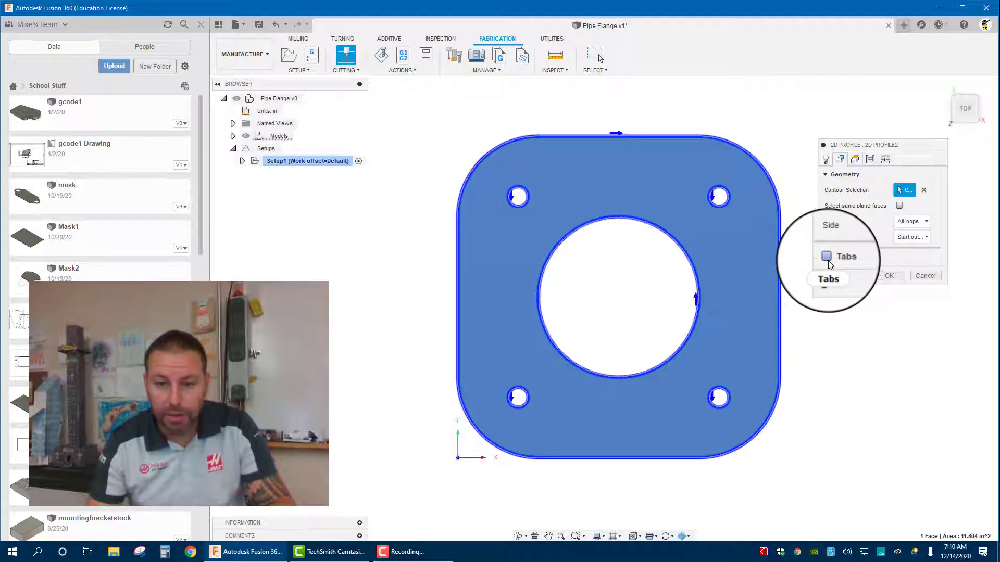
mouse_move(829, 262)
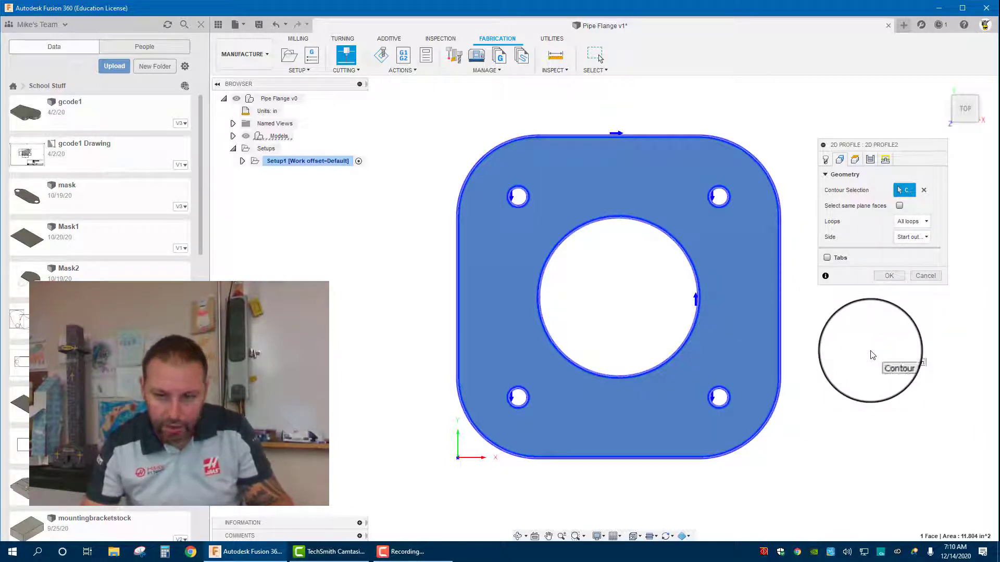
Inspect the 0.4/0.2/0 in clearance, retract and top heights on a tilted, panned view of the flange.
left_click(854, 160)
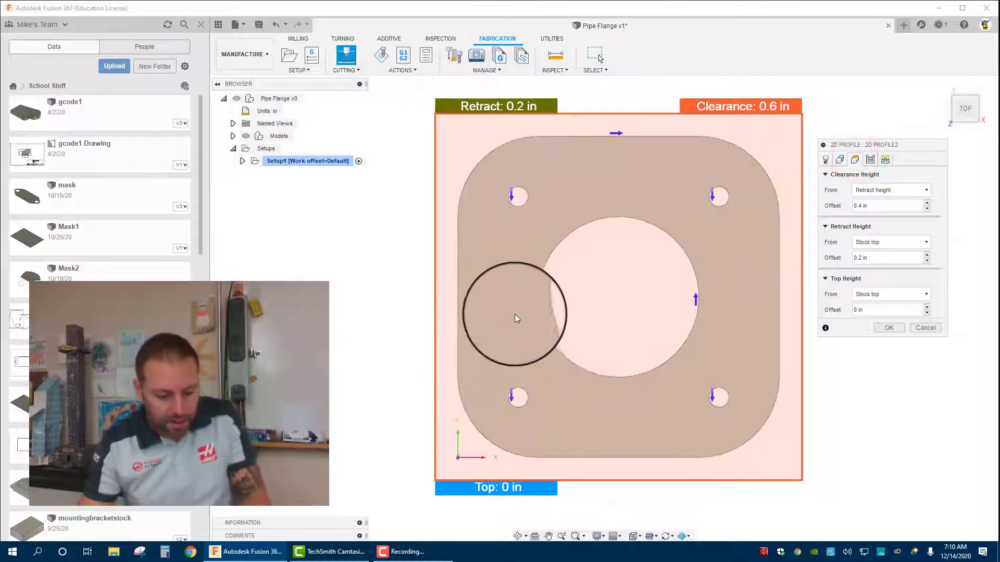
middle_click_drag(509, 319, 559, 380, "shift")
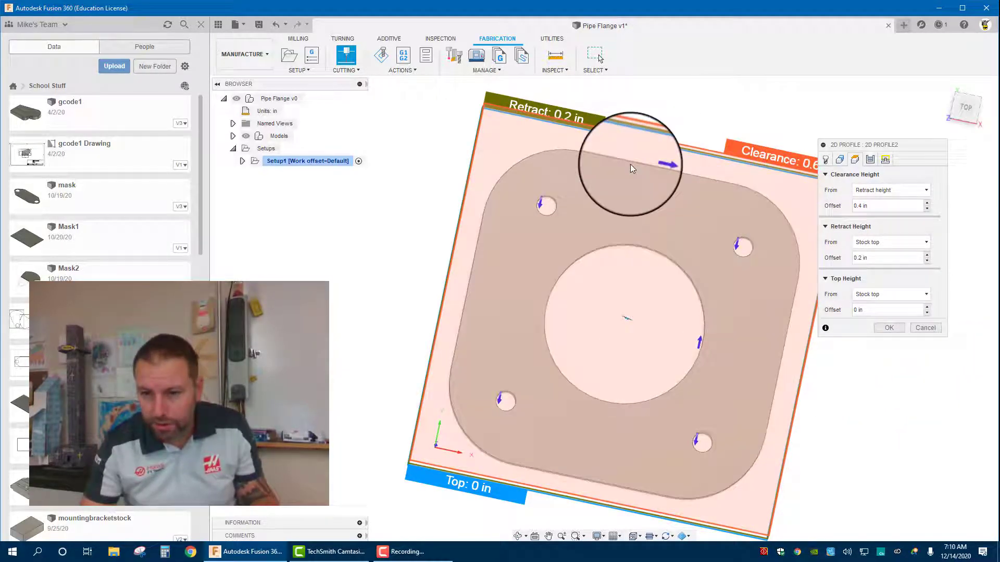
middle_click_drag(554, 193, 515, 193)
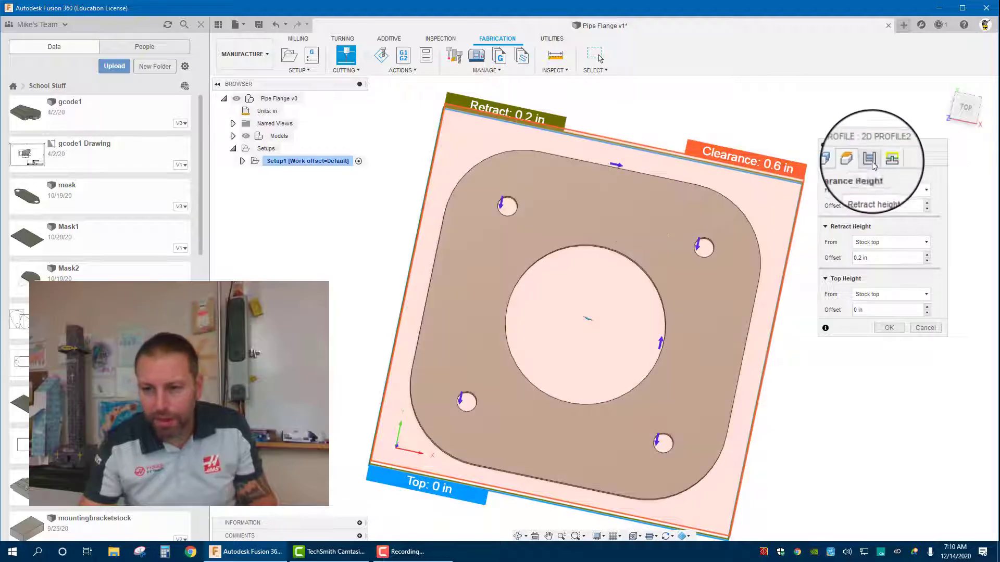
left_click(872, 161)
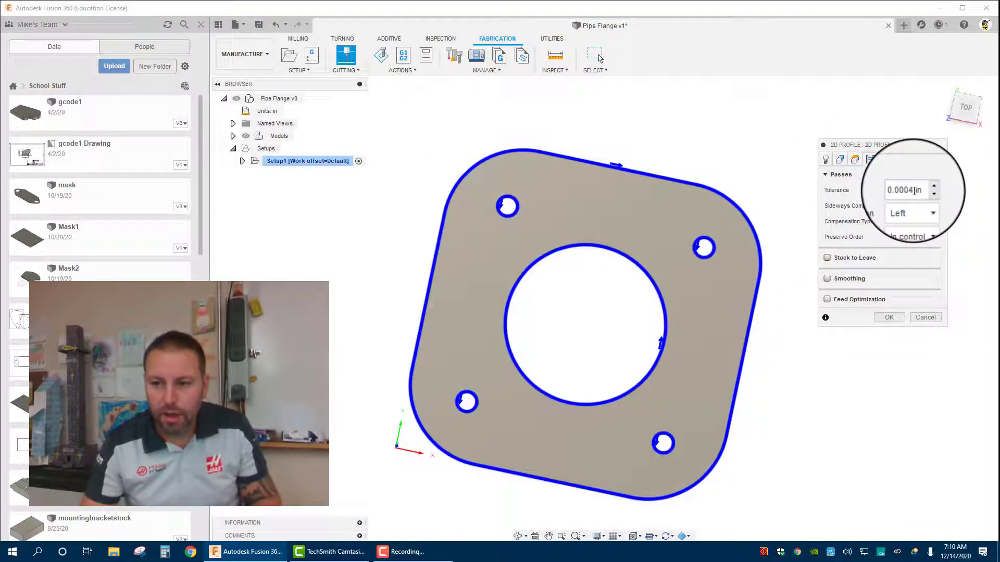
Set the pass tolerance to .001 in and enable smoothing at 0.001 in tolerance.
type(".001")
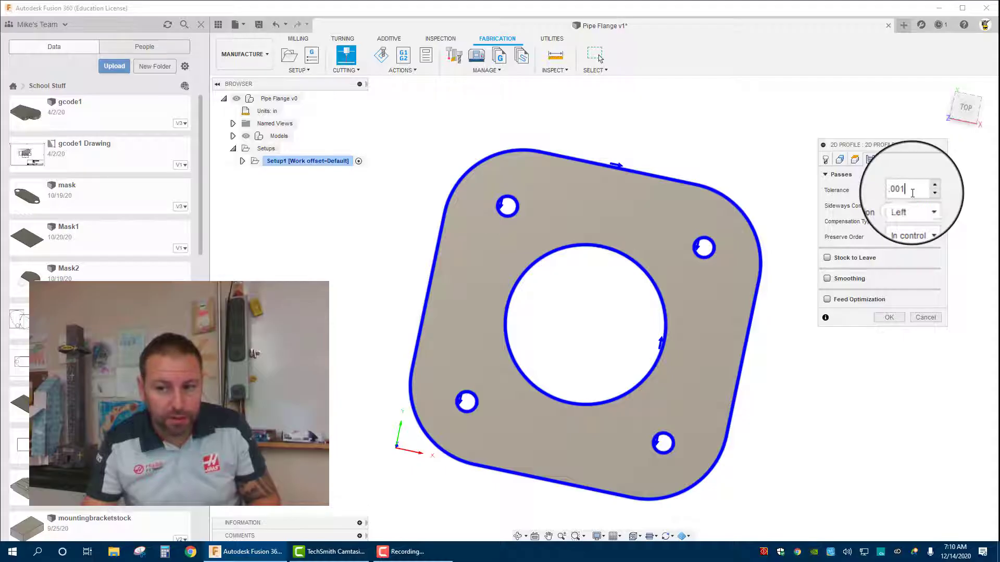
left_click(827, 279)
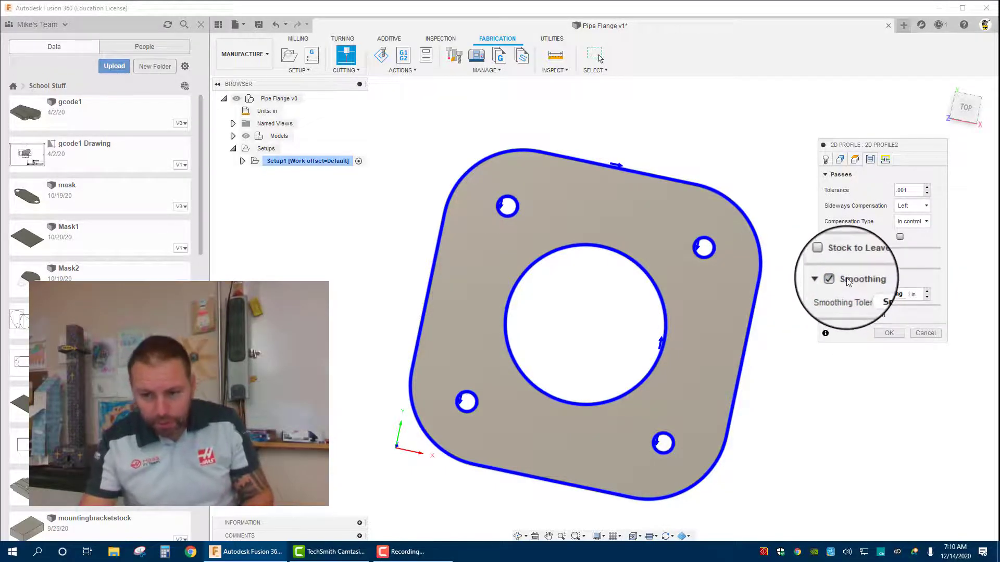
mouse_move(849, 282)
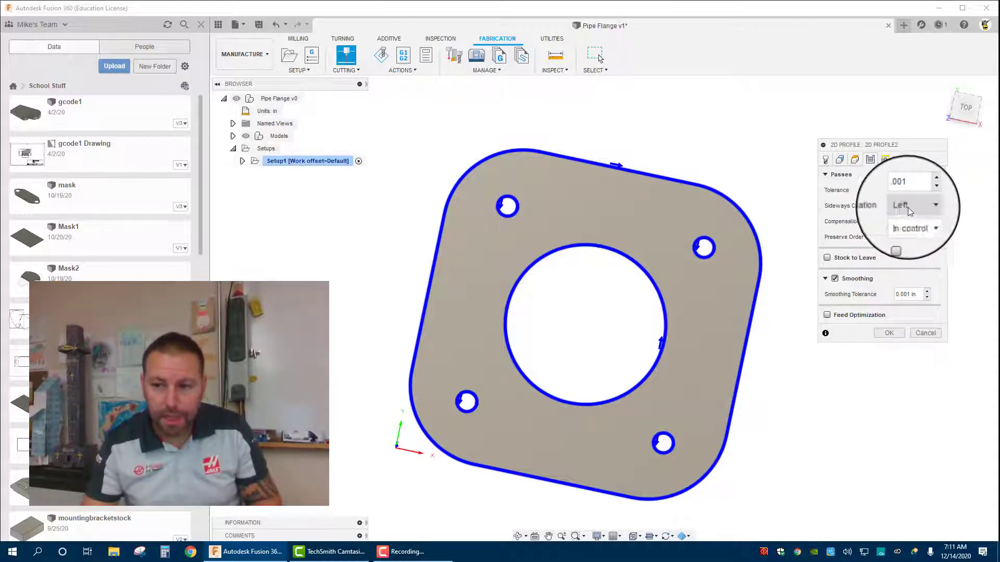
mouse_move(910, 208)
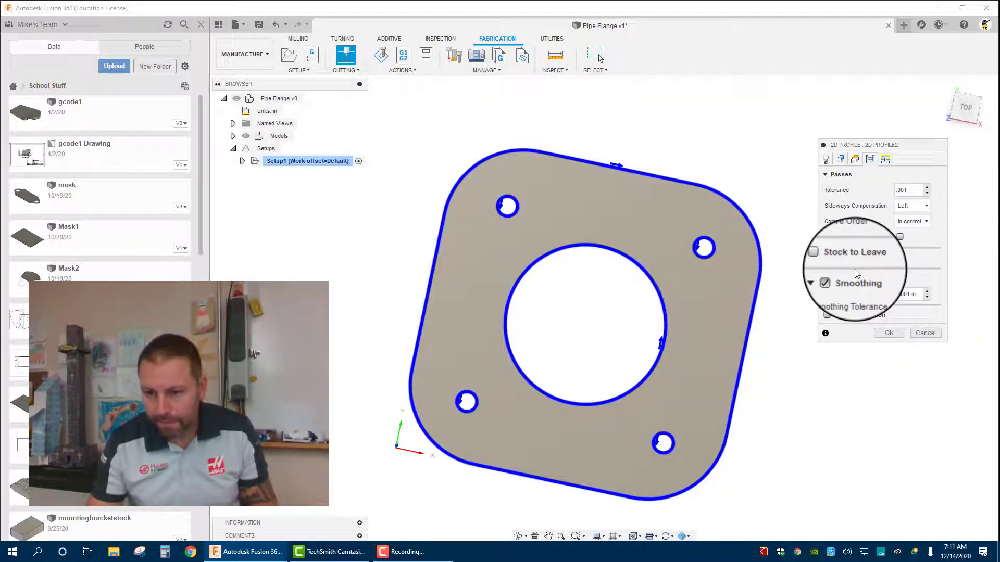
Set the lead-in radius to .05, sweep to 90° and lead-in distance to 0.
left_click(885, 161)
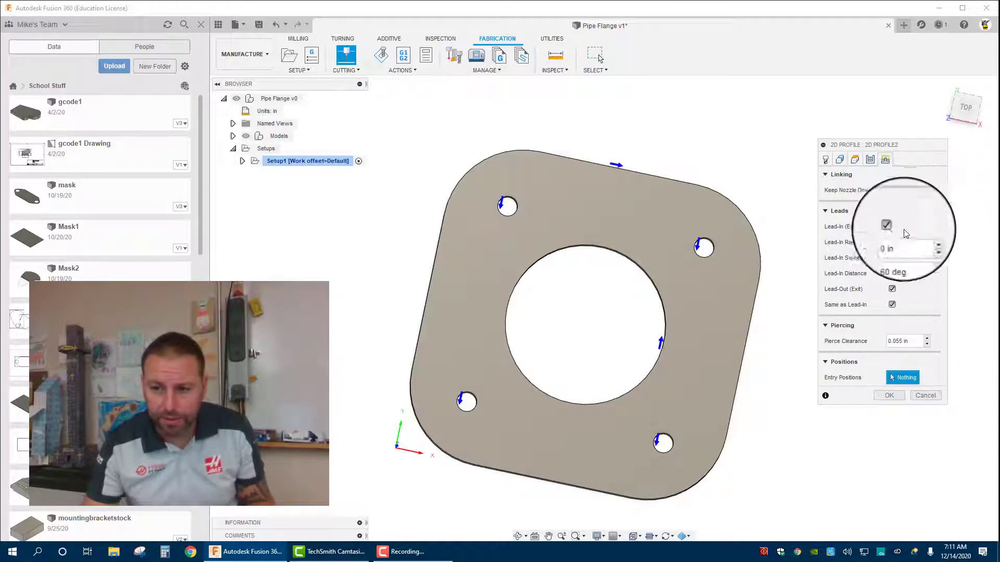
scroll(611, 171, "up", 1)
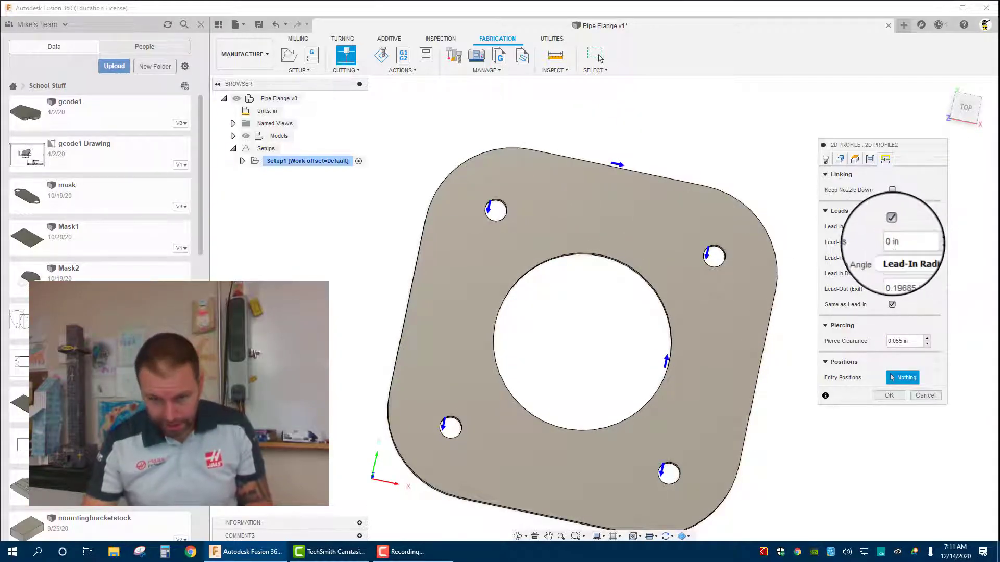
mouse_move(893, 244)
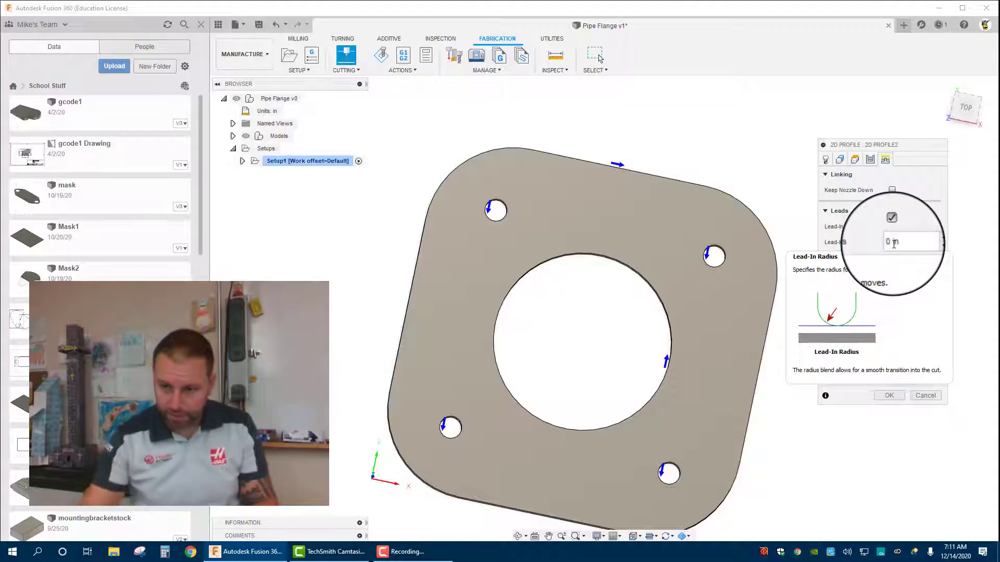
type(".05")
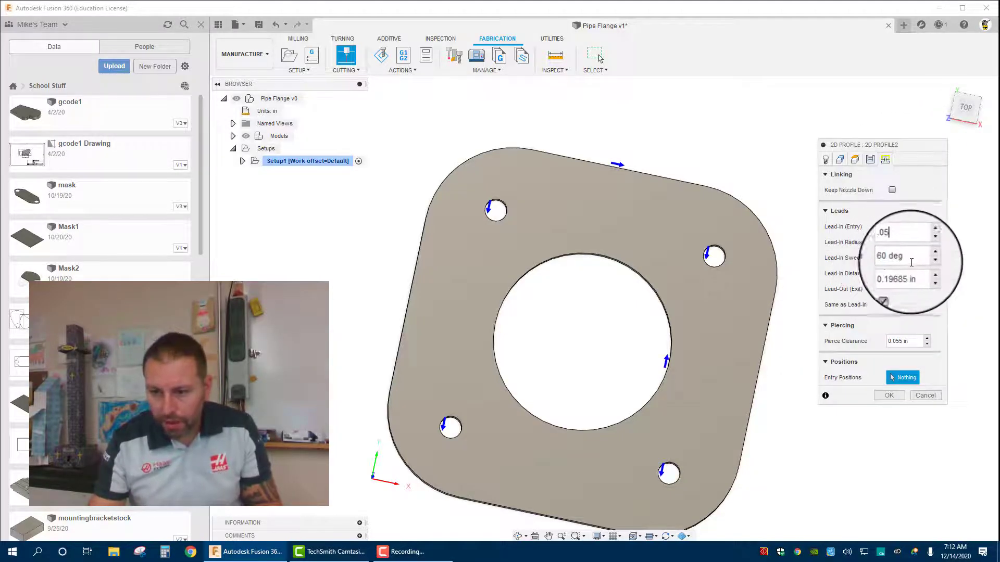
double_click(911, 259)
key("ctrl+a")
type("90")
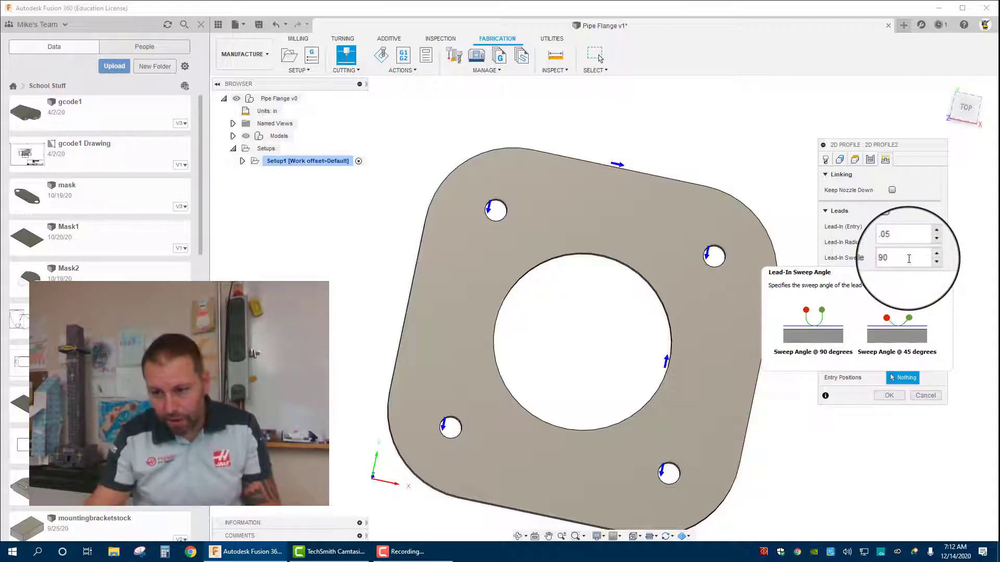
left_click(916, 274)
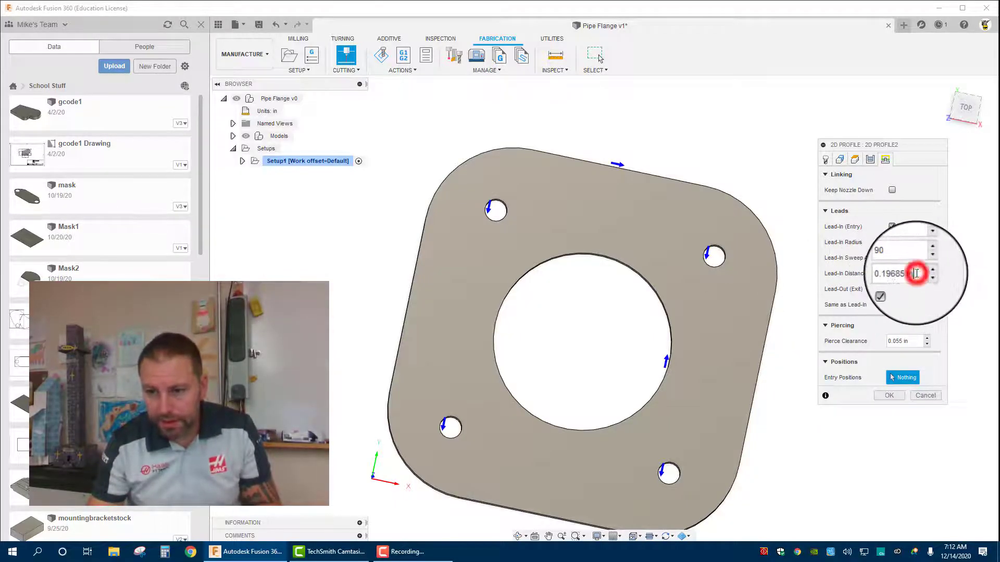
key("ctrl+a")
type("0")
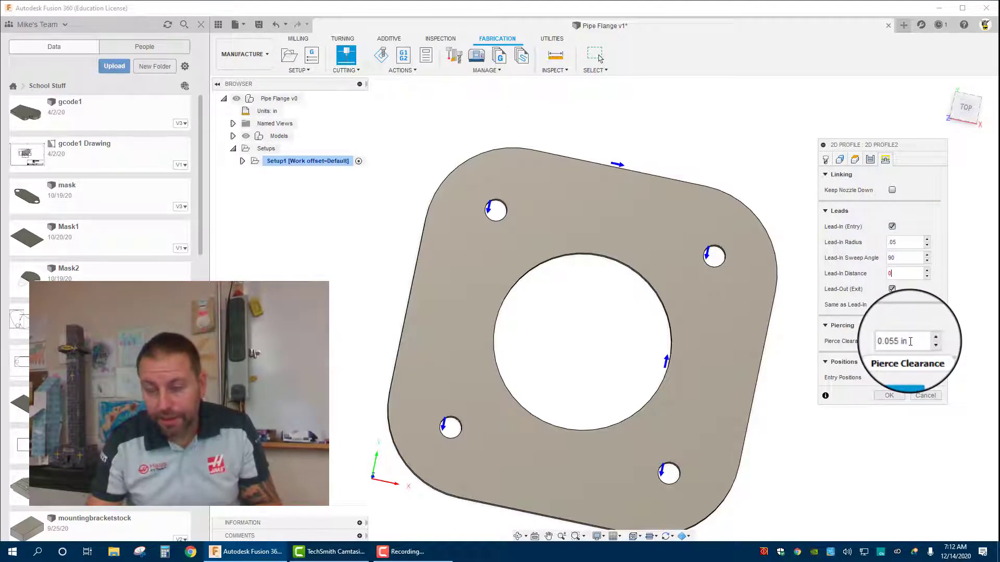
Pick an entry point on the flange's top edge and finish the 2D profile operation.
mouse_move(910, 341)
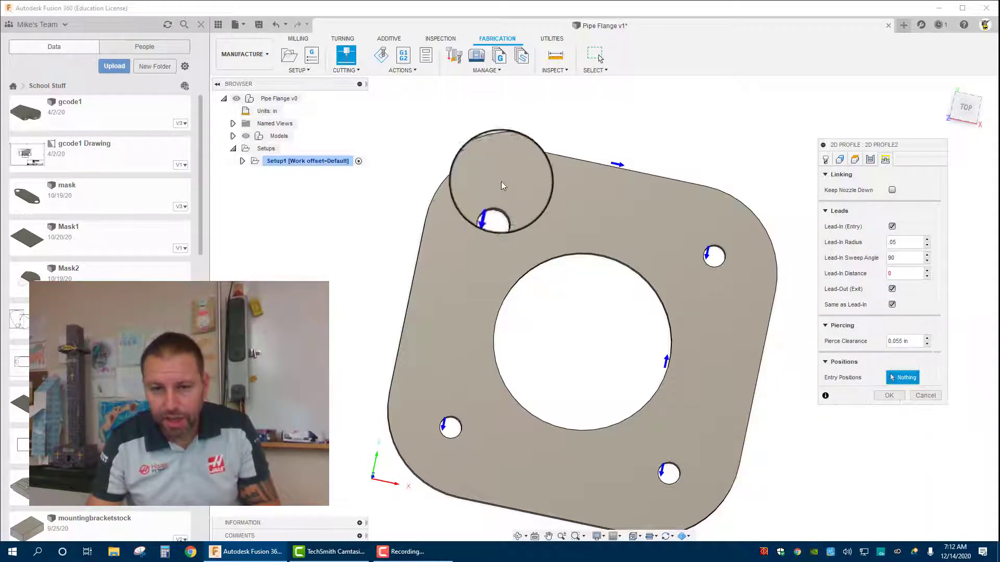
left_click(529, 149)
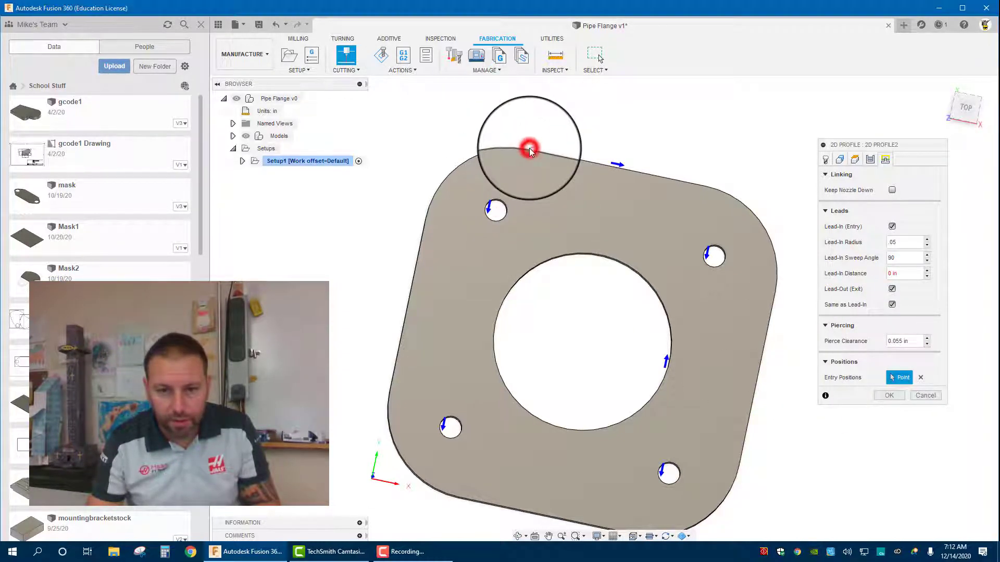
left_click(889, 397)
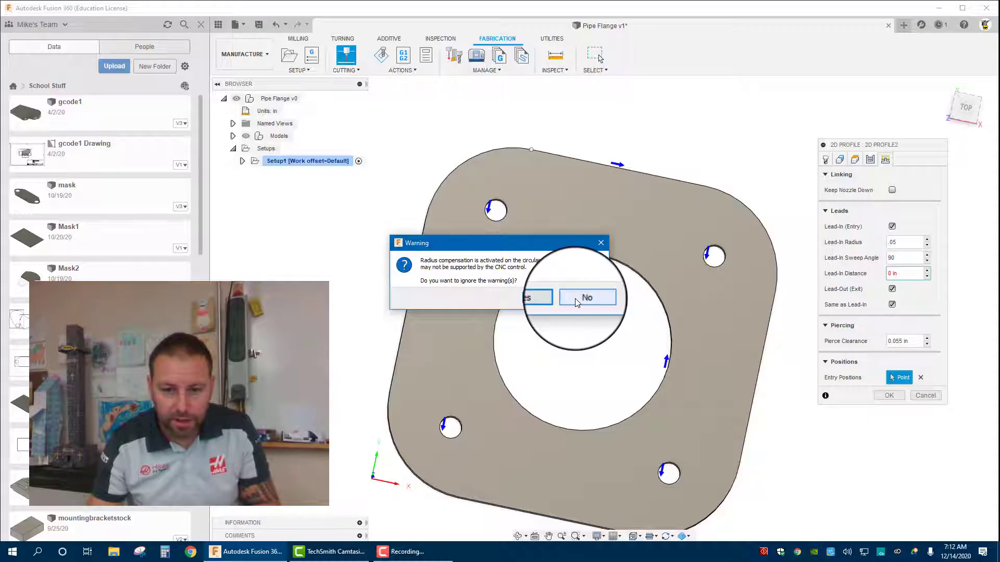
Decline the radius-compensation warning and set the profile's compensation type to In computer.
left_click(576, 301)
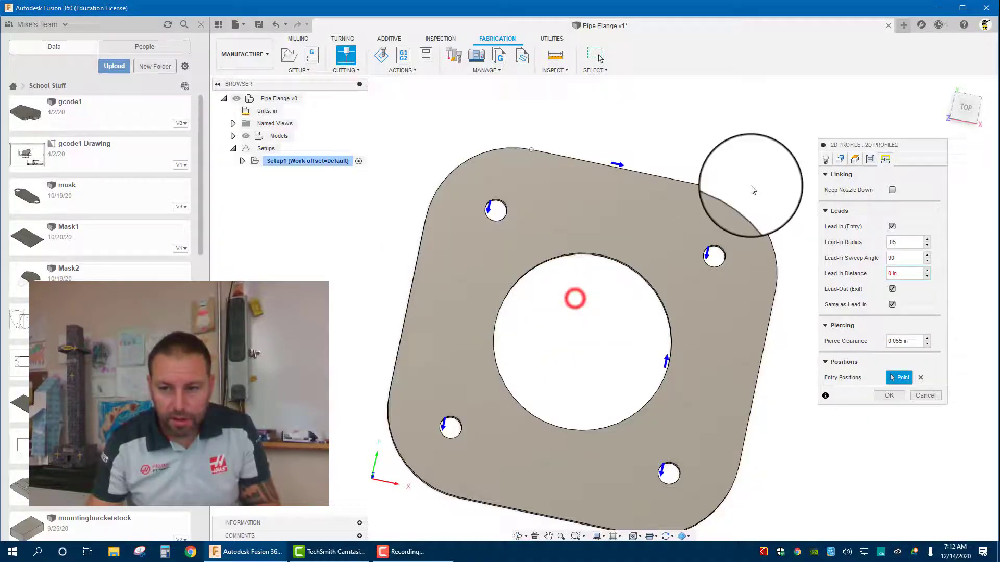
left_click(855, 160)
left_click(869, 160)
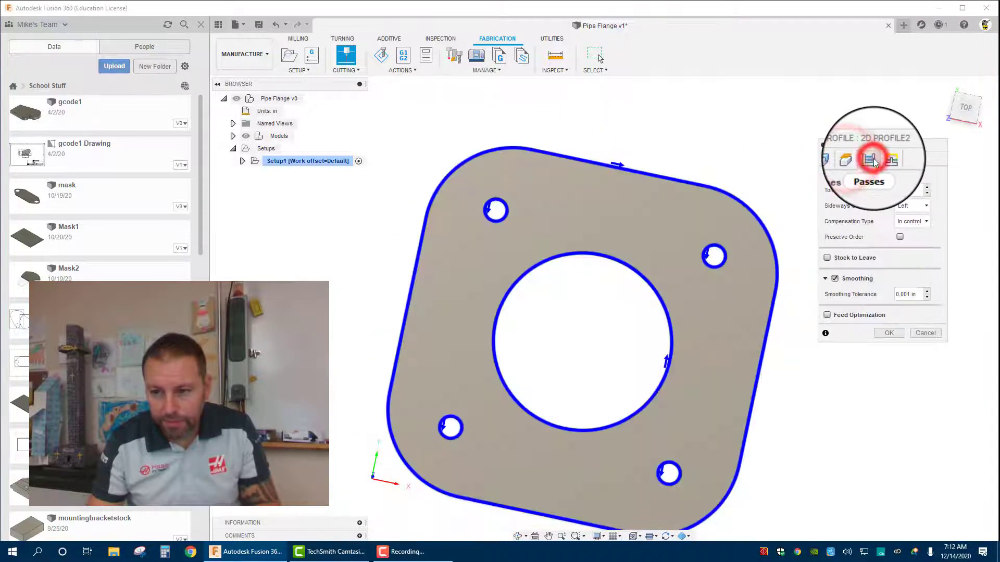
left_click(907, 224)
left_click(908, 234)
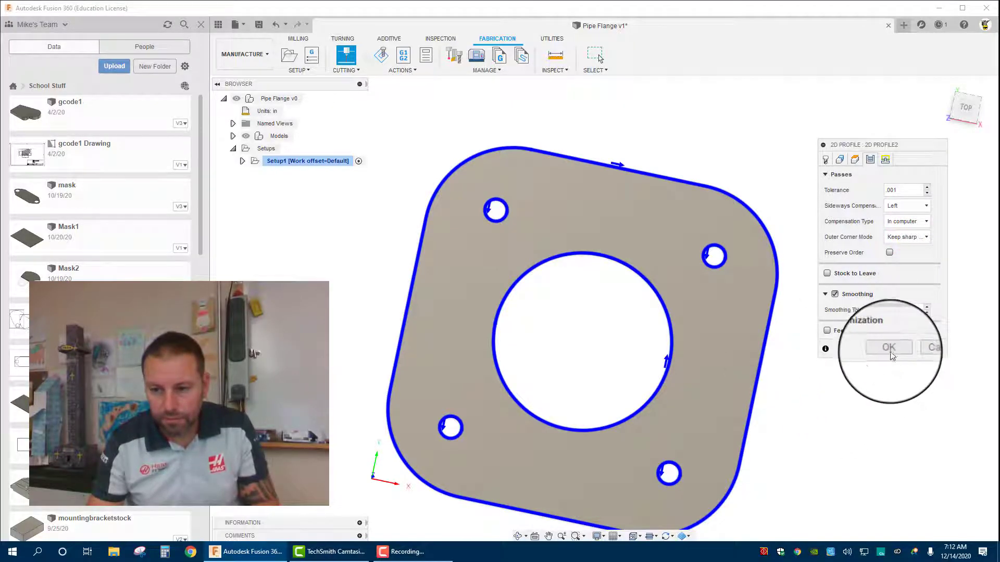
left_click(825, 159)
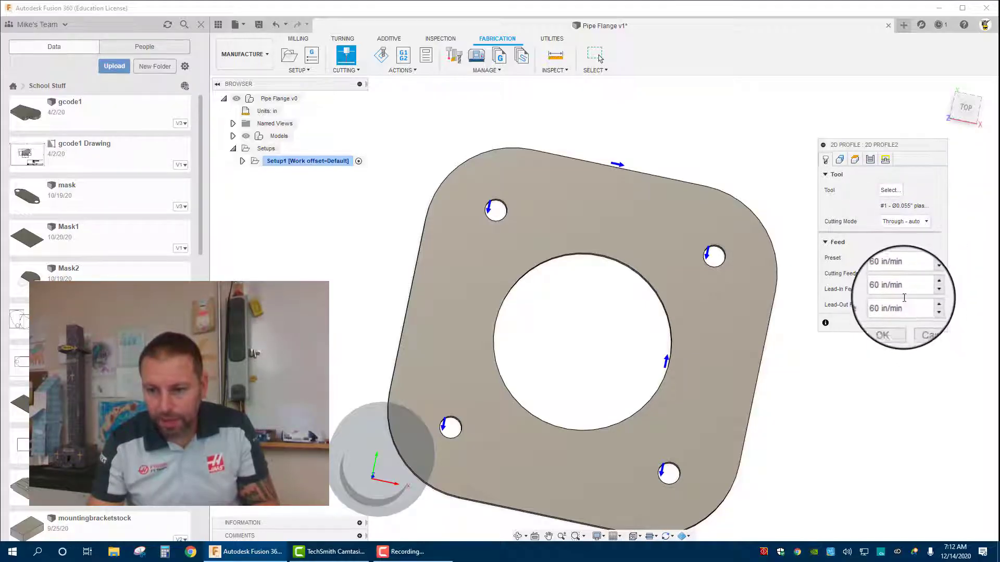
Set the pass tolerance to .001, then leads to .05 radius, 90° sweep, 0 in distance, matching lead-out.
left_click(839, 159)
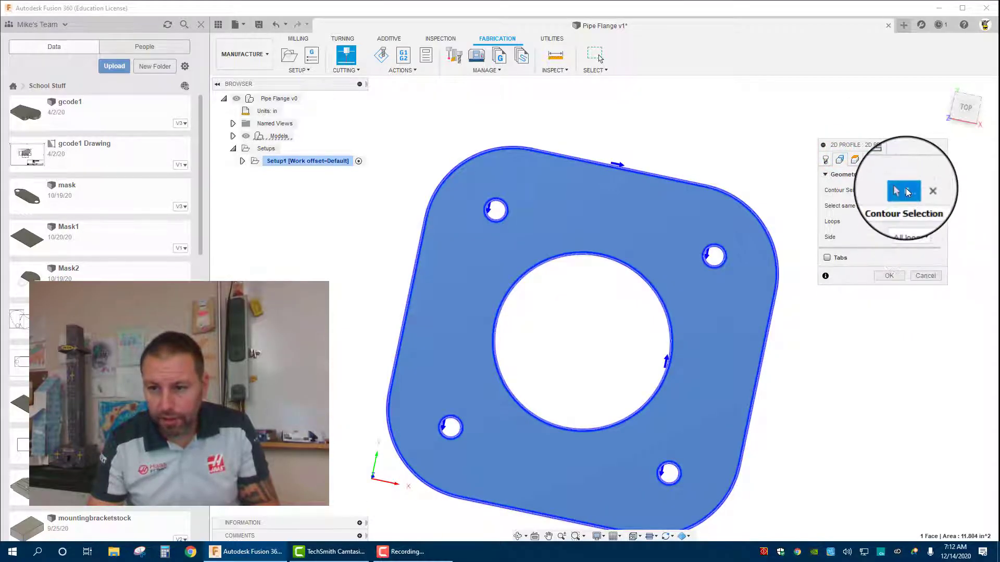
left_click(859, 161)
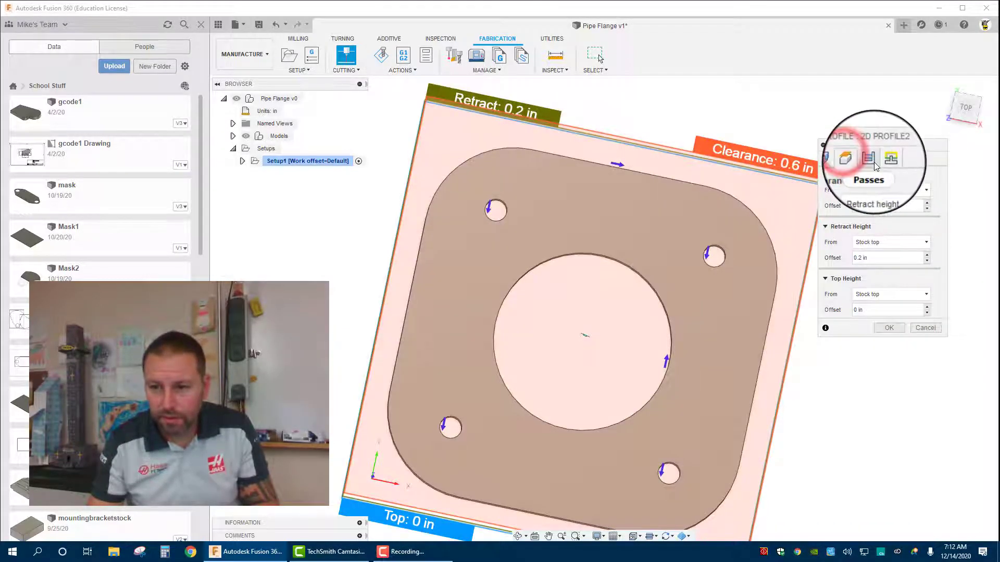
left_click(869, 159)
double_click(906, 190)
type(".001")
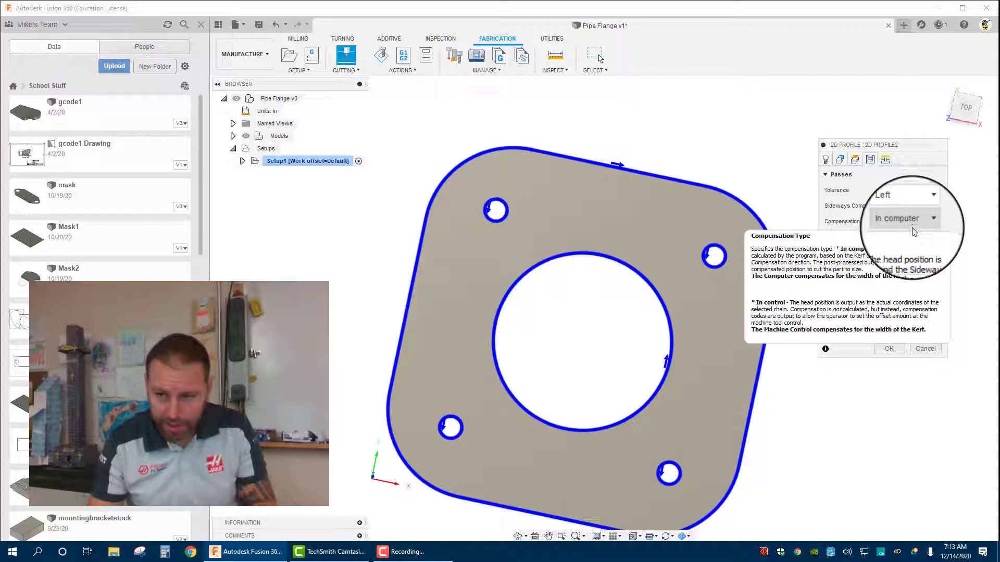
left_click(885, 160)
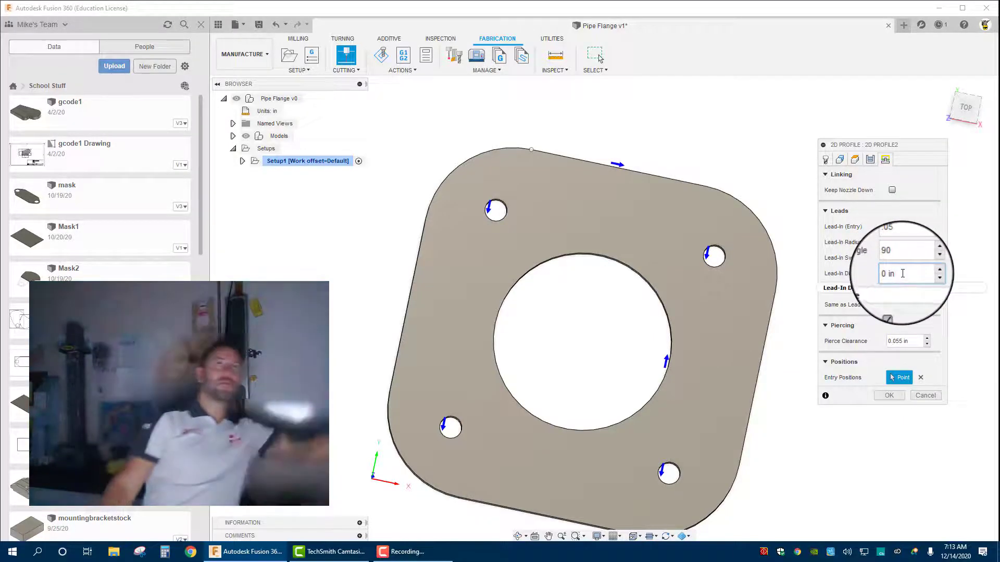
mouse_move(902, 274)
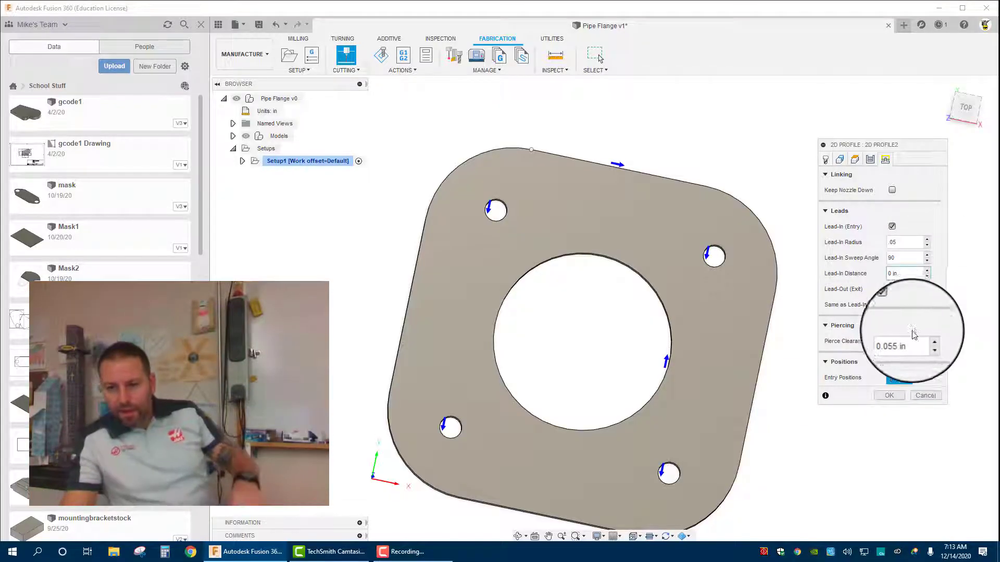
Accept the 2D Profile settings to generate 2D Profile2 and inspect its toolpath around the flange.
left_click(885, 397)
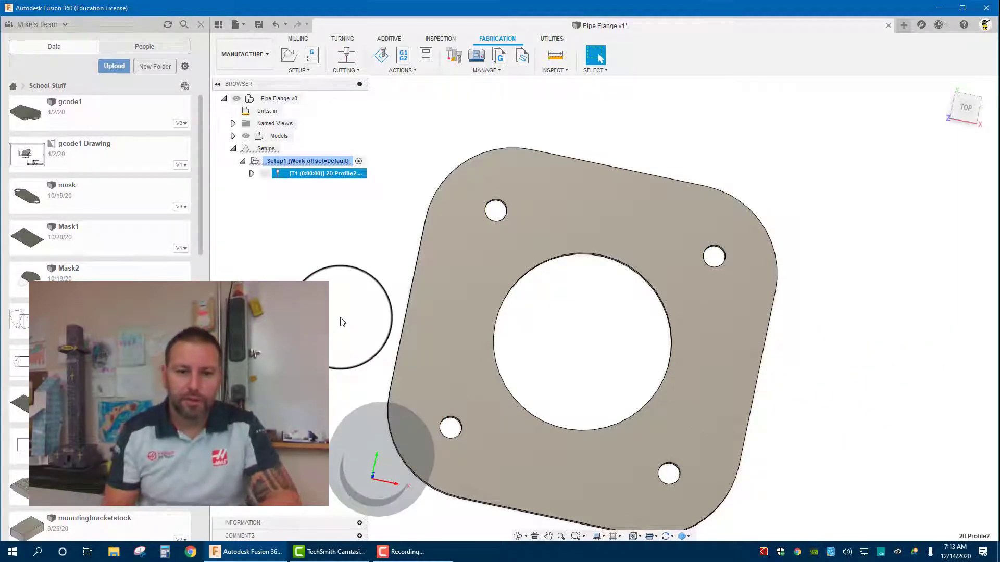
middle_click_drag(392, 368, 379, 323)
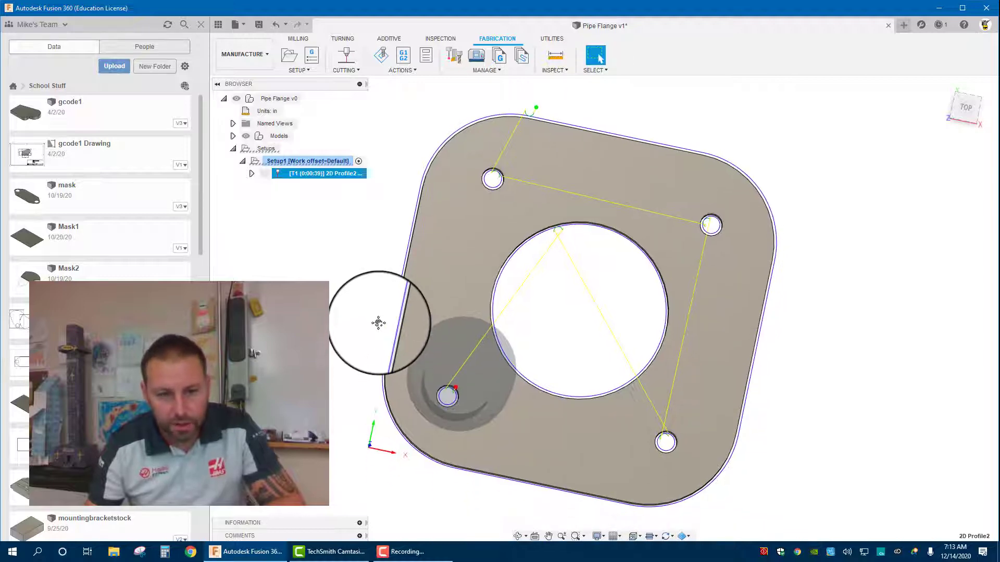
mouse_move(414, 211)
middle_mouse_down("shift")
mouse_move(375, 212)
mouse_move(390, 226)
mouse_move(414, 203)
mouse_move(406, 201)
middle_mouse_up("shift")
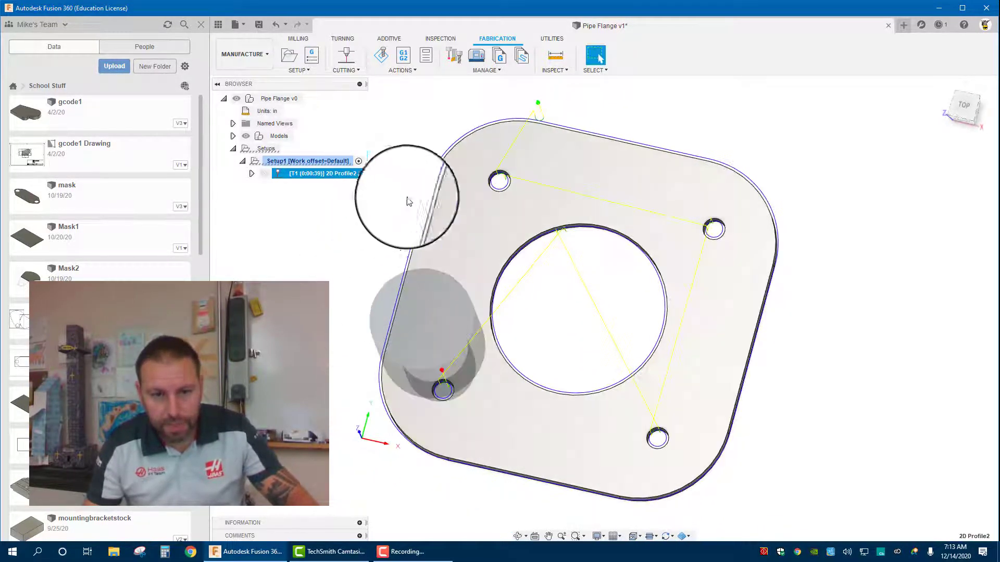
scroll(373, 283, "down", 1)
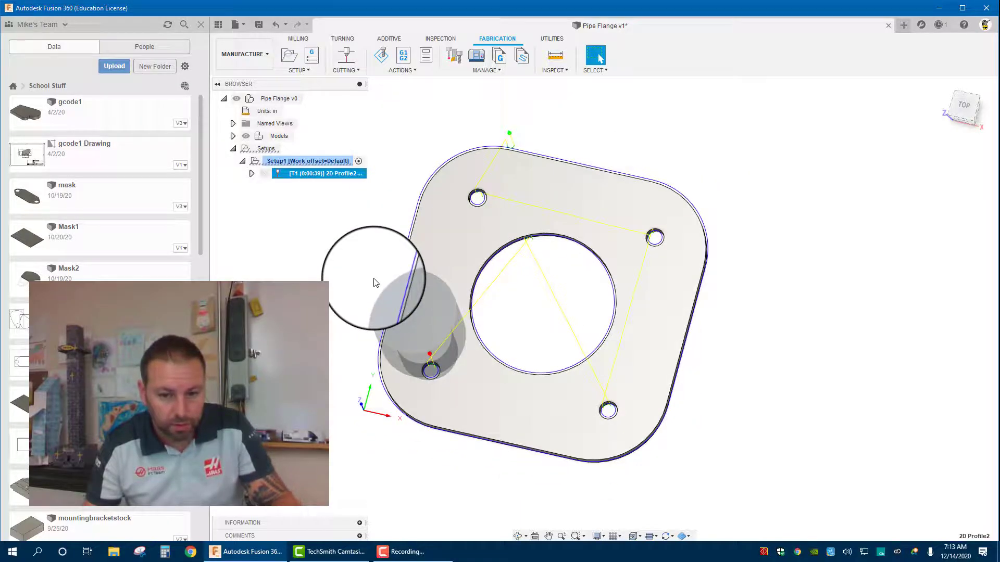
Simulate 2D Profile2 in a perspective view and play back the torch cutting around the flange.
left_click(381, 55)
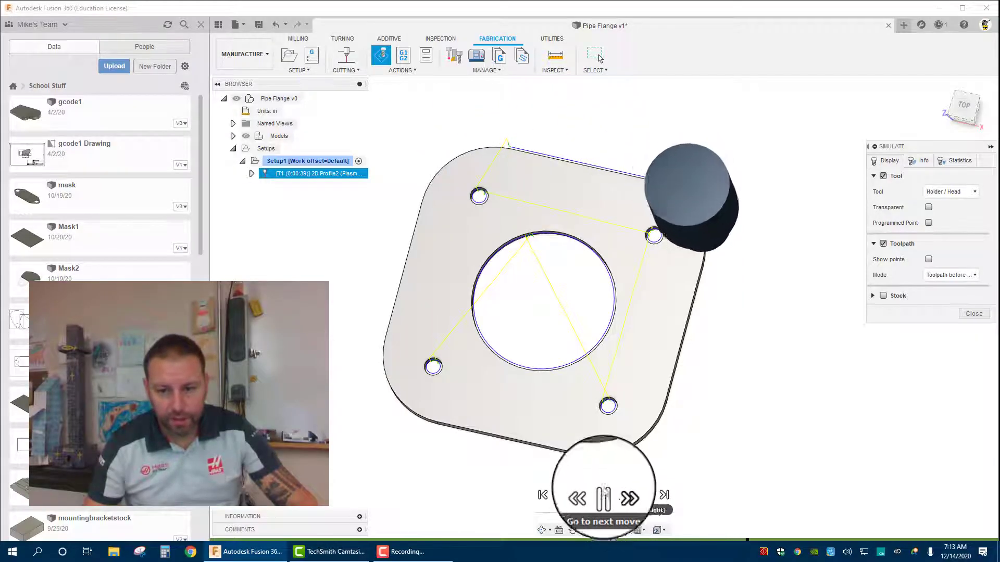
mouse_move(535, 446)
middle_mouse_down("shift")
mouse_move(518, 413)
mouse_move(513, 457)
middle_mouse_up("shift")
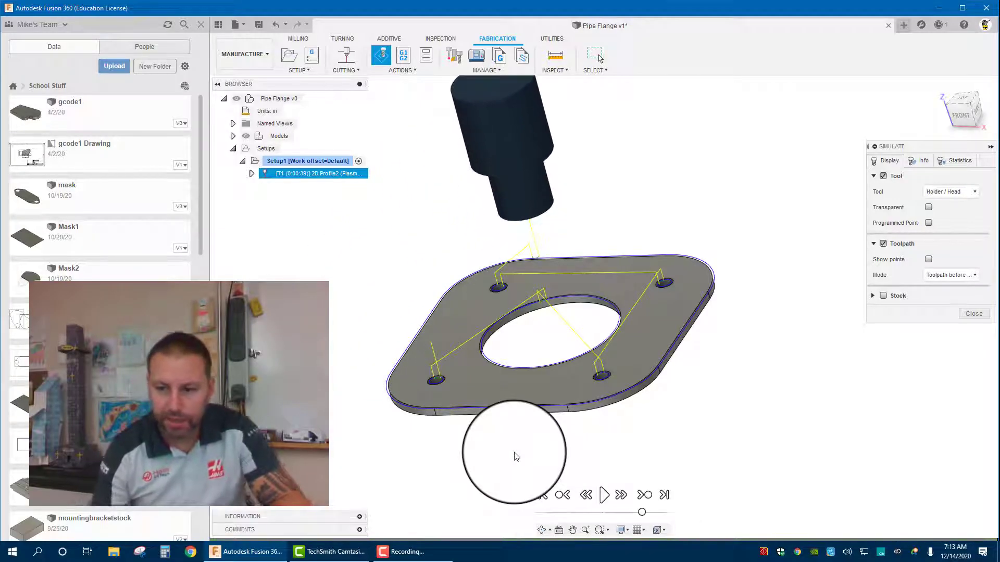
left_click(603, 495)
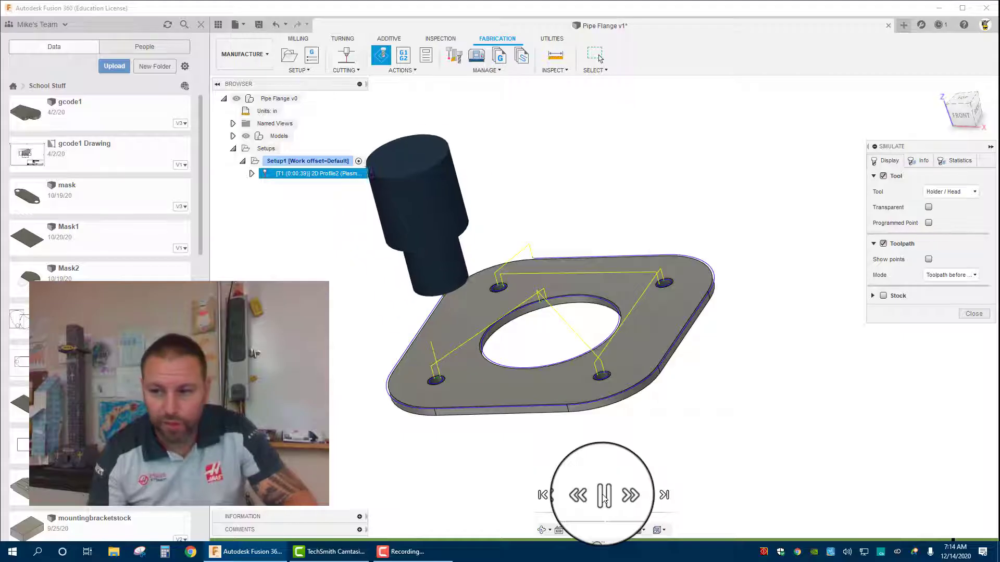
Pause the simulation and show the stock, leaving the tool holder solid.
left_click(602, 495)
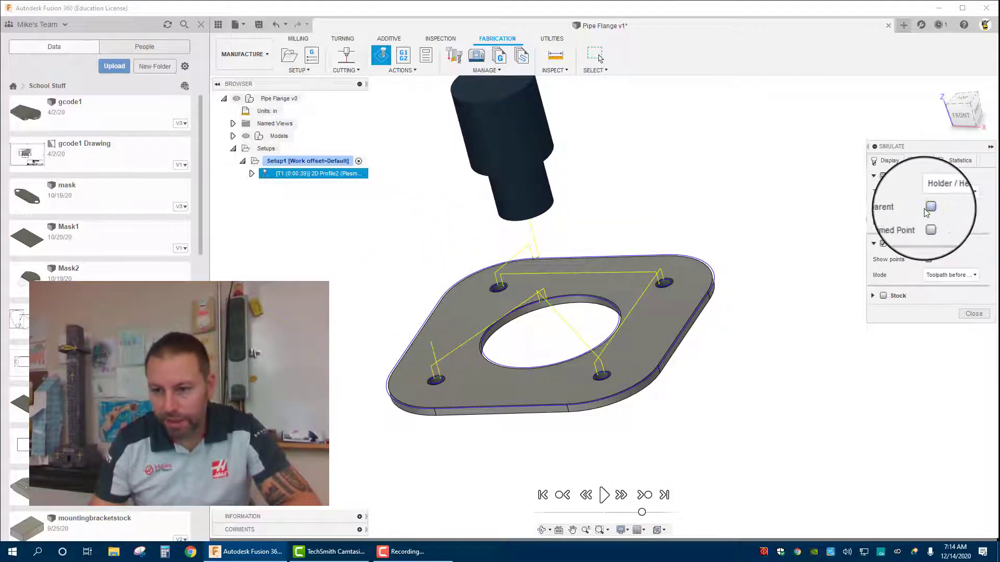
left_click(925, 209)
left_click(929, 209)
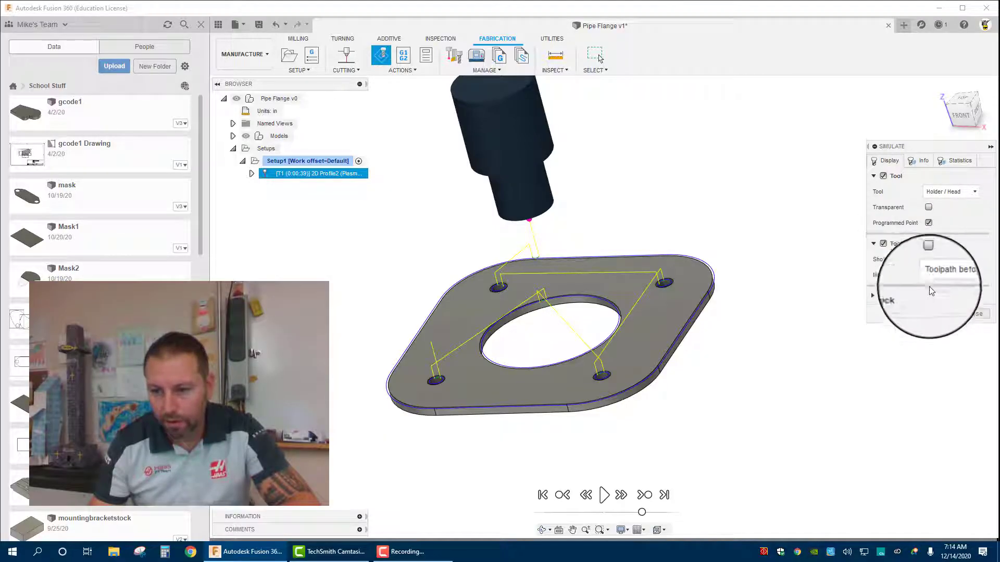
left_click(883, 296)
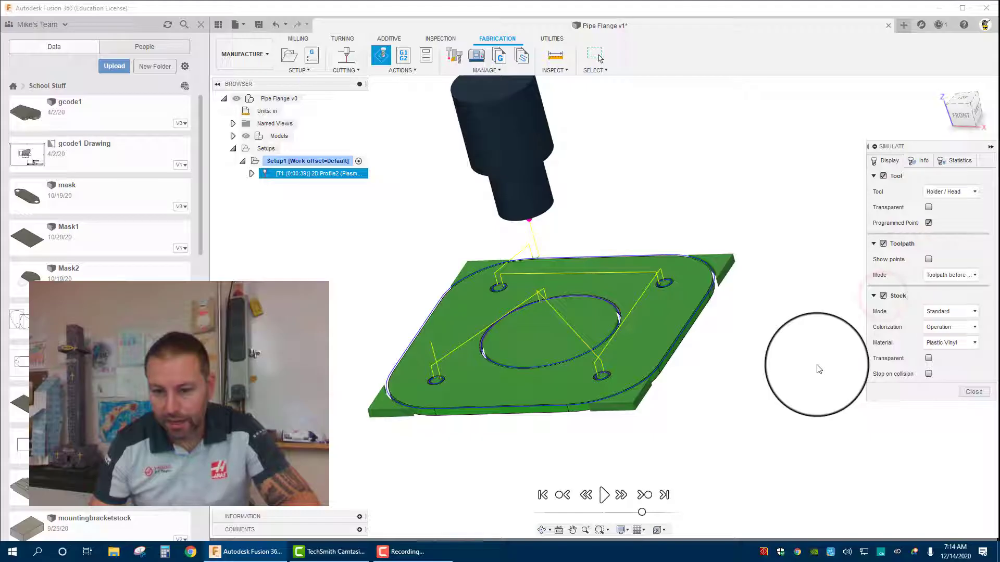
Review the Info and Statistics (0:00:39 machining time, 3.146 ft, one operation) and resume playback.
middle_click_drag(587, 332, 624, 343)
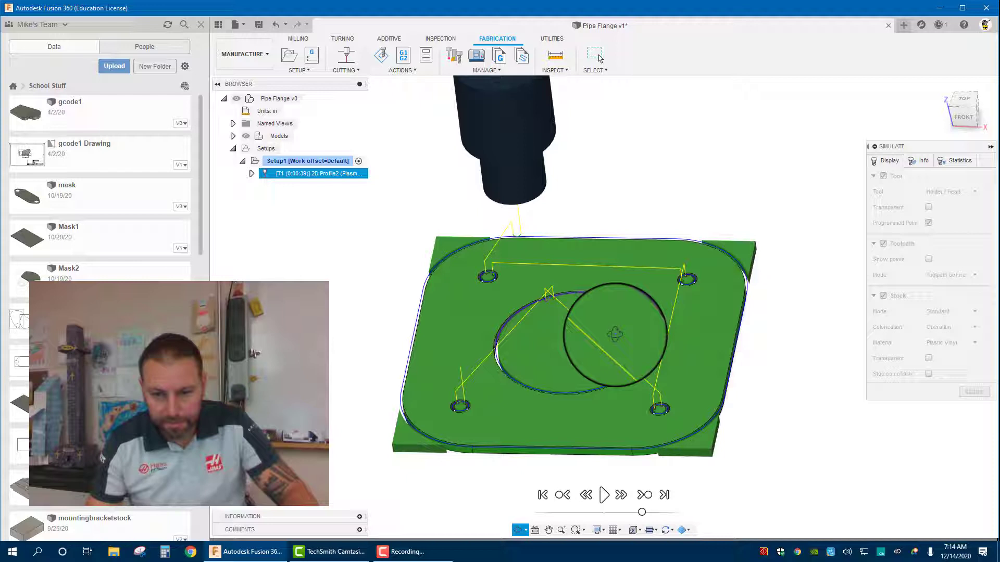
left_click(922, 161)
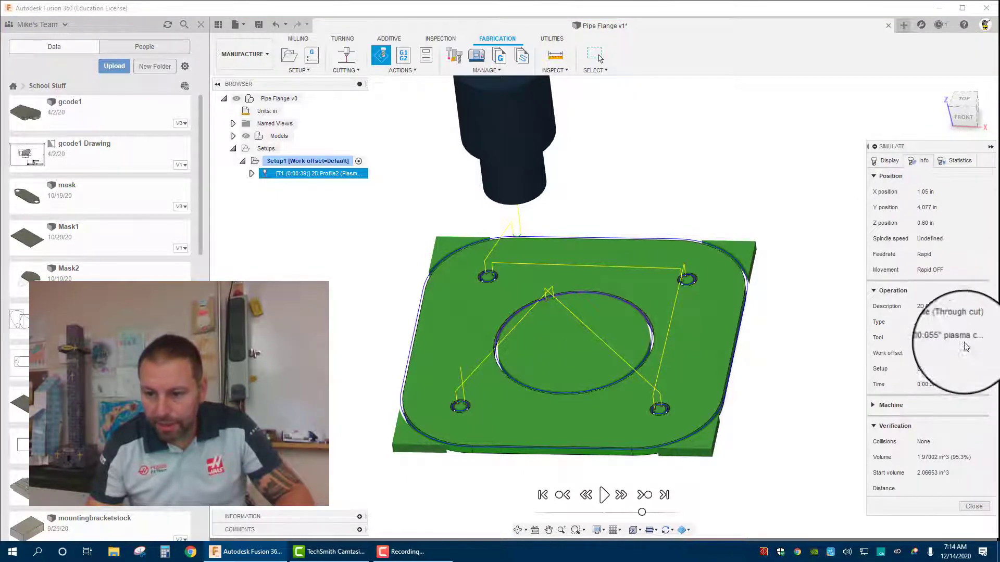
left_click(951, 161)
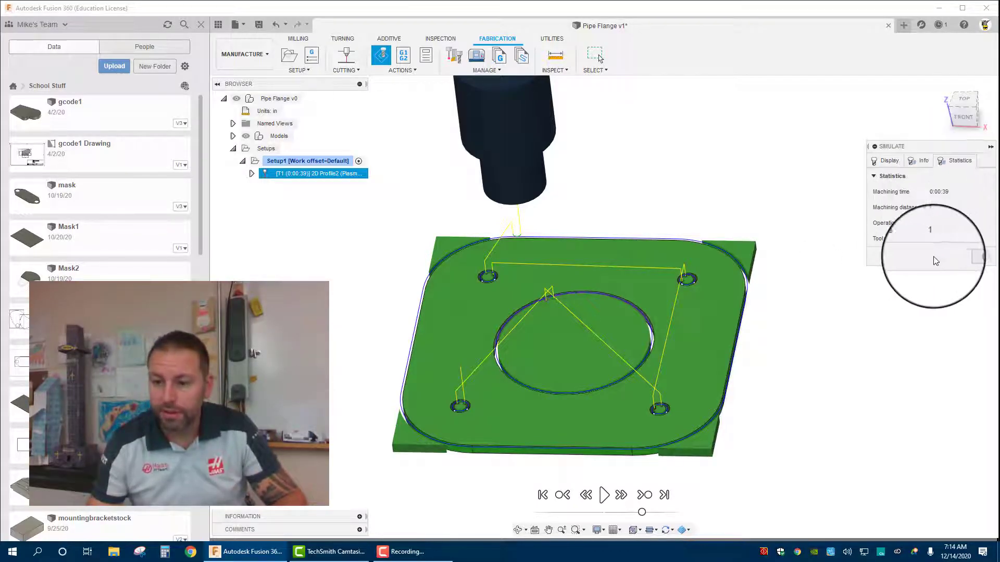
left_click(604, 495)
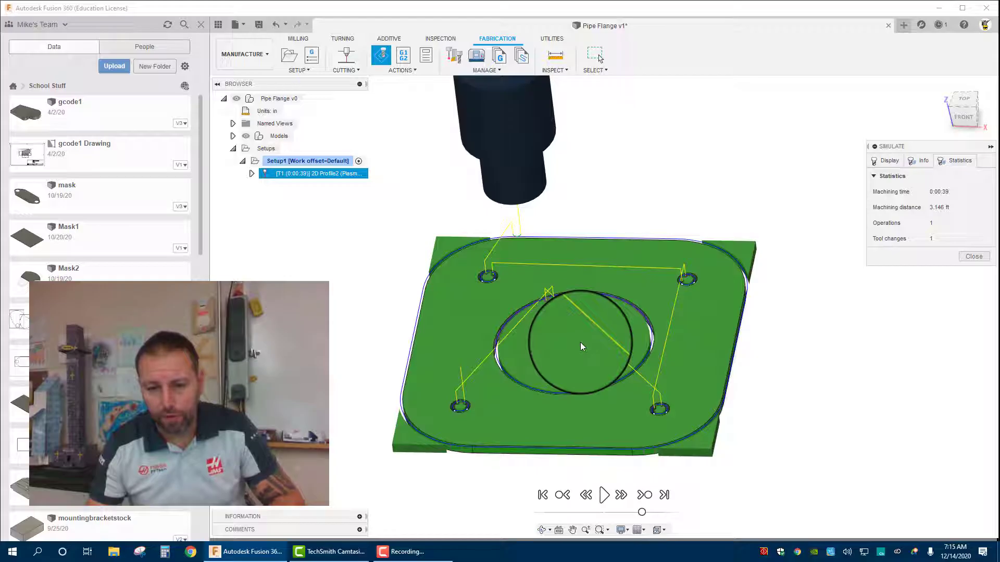
Zoom in top-down on the centre hole's simulated cuts, zoom back out, and close the simulation.
middle_click_drag(466, 313, 485, 336, "shift")
scroll(557, 302, "up", 5)
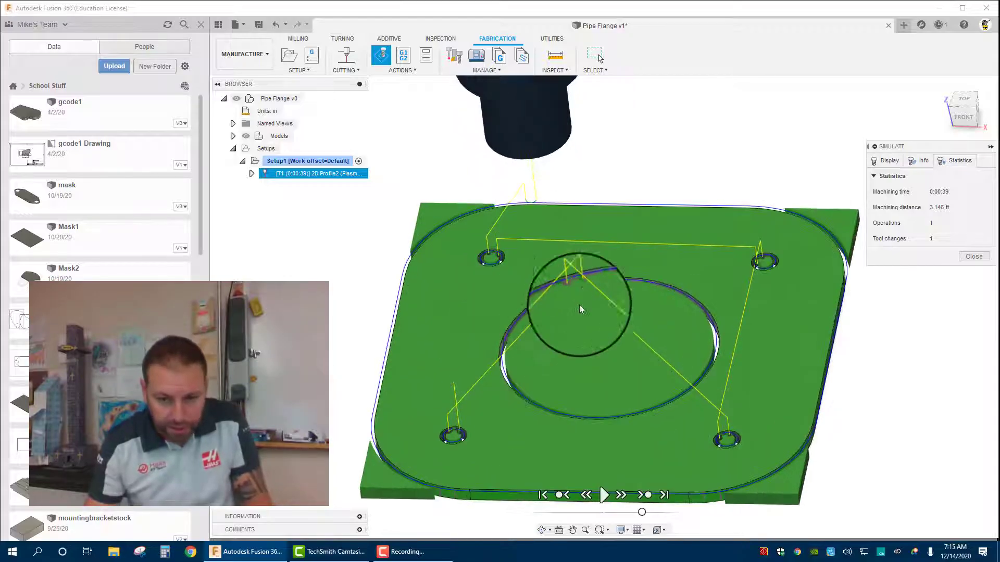
scroll(578, 340, "up", 8)
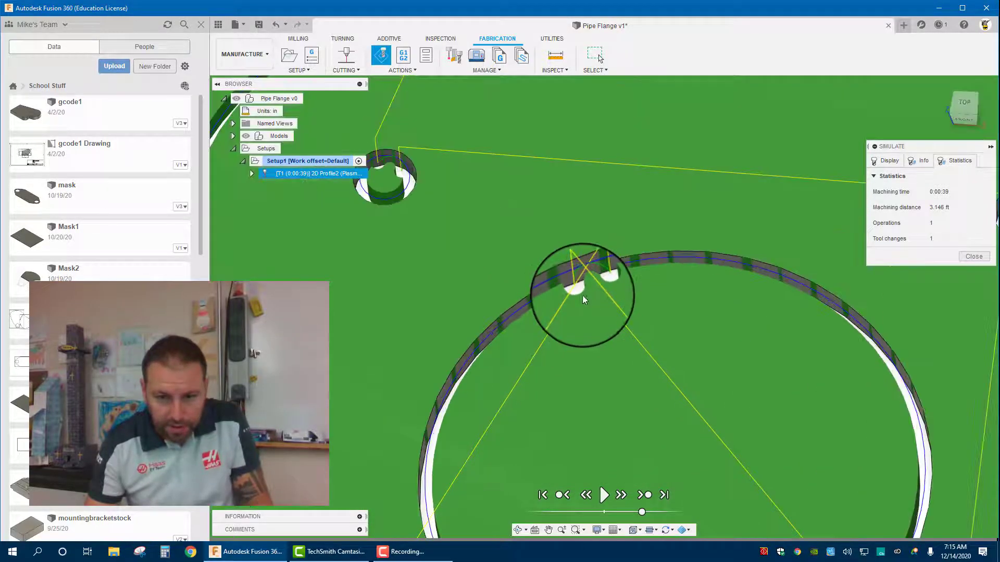
scroll(617, 284, "down", 10)
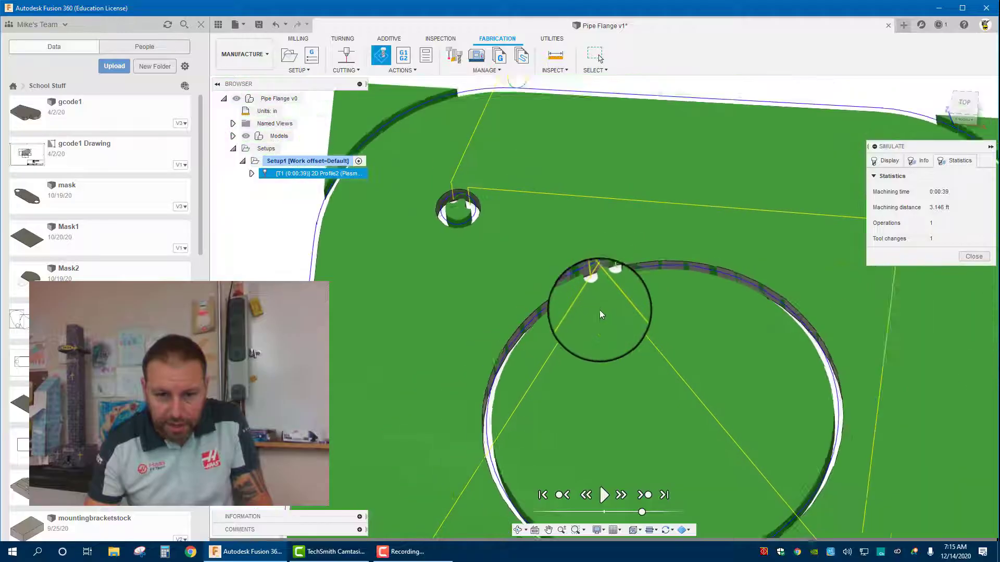
scroll(495, 254, "down", 3)
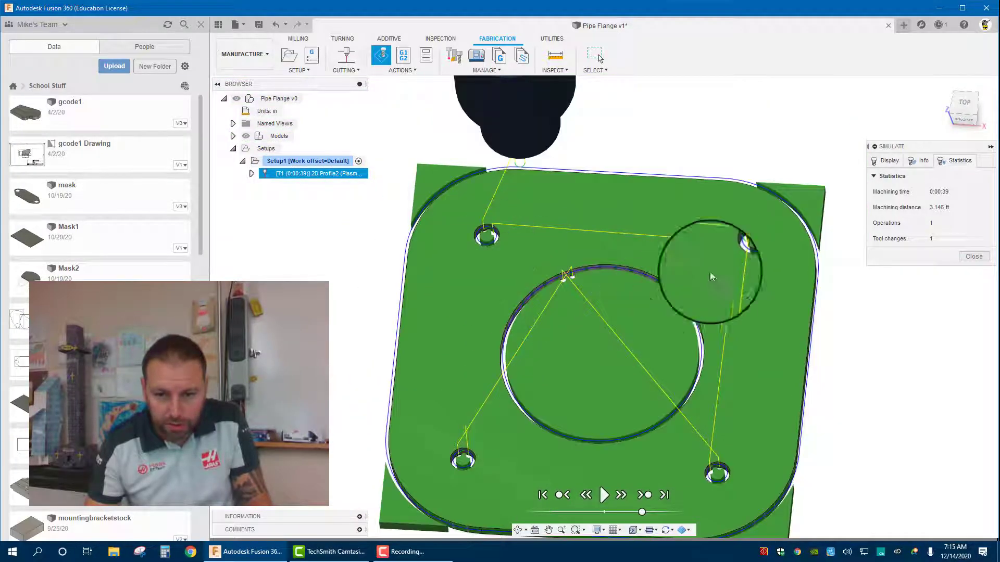
scroll(527, 365, "down", 3)
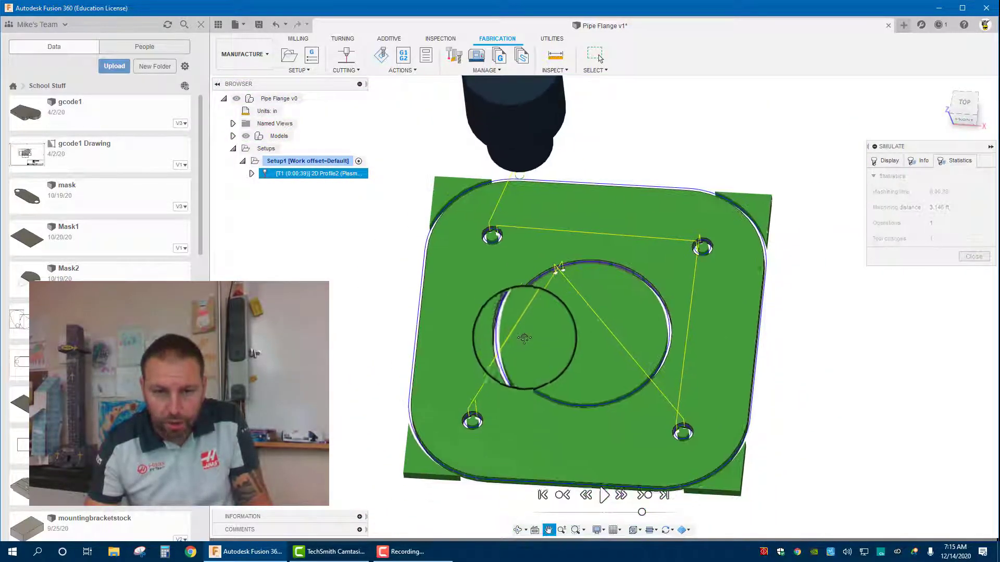
left_click(966, 257)
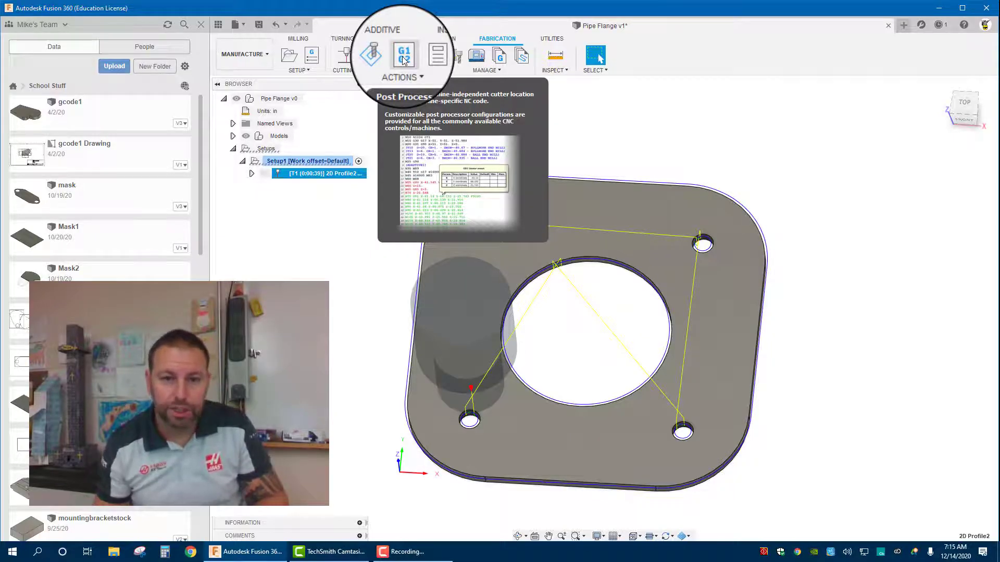
left_click(405, 61)
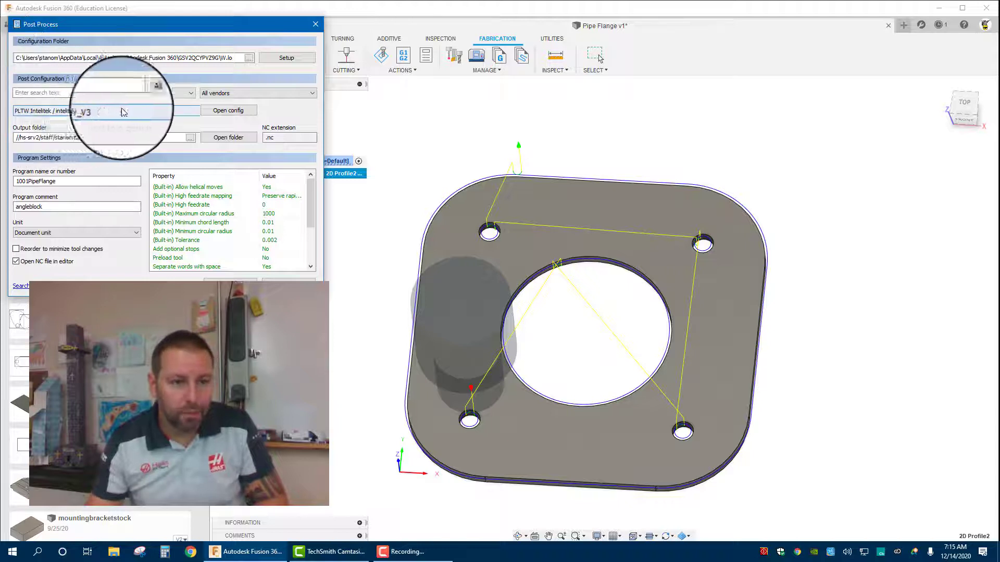
left_click(184, 109)
left_click(185, 108)
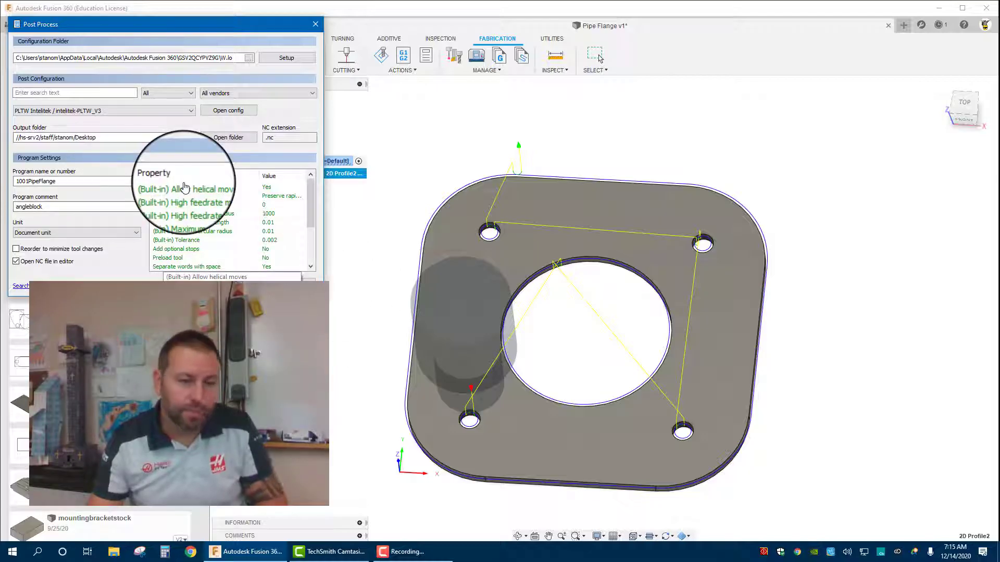
left_click_drag(177, 25, 234, 59)
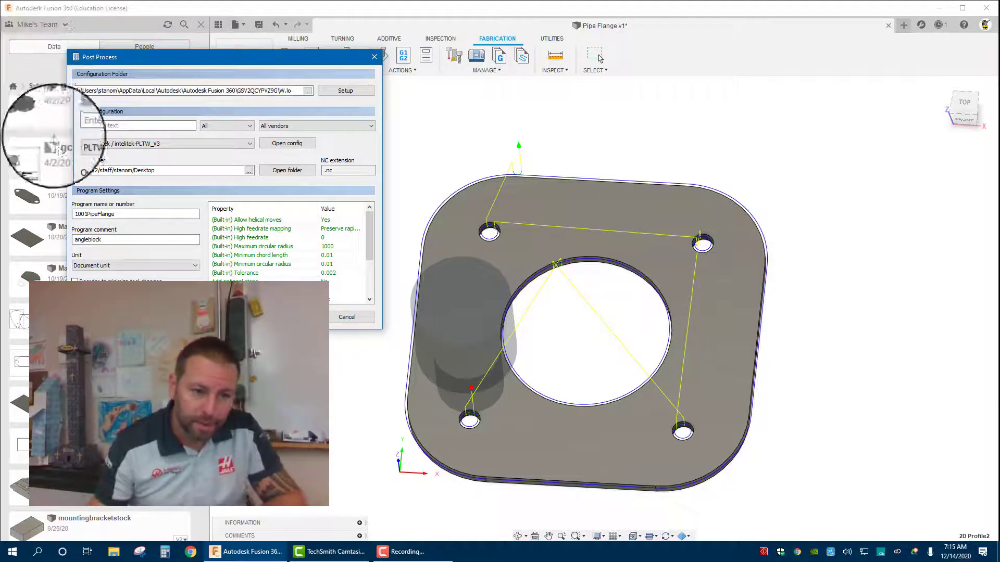
left_click(347, 318)
scroll(338, 291, "down", 1)
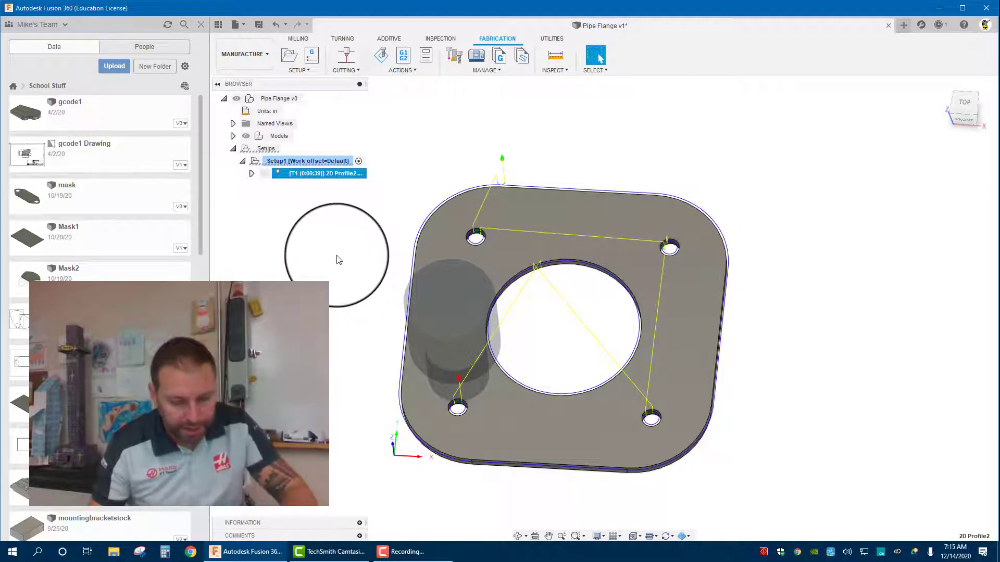
mouse_move(338, 260)
middle_mouse_down("shift")
mouse_move(328, 230)
mouse_move(323, 248)
mouse_move(376, 260)
mouse_move(329, 266)
middle_mouse_up("shift")
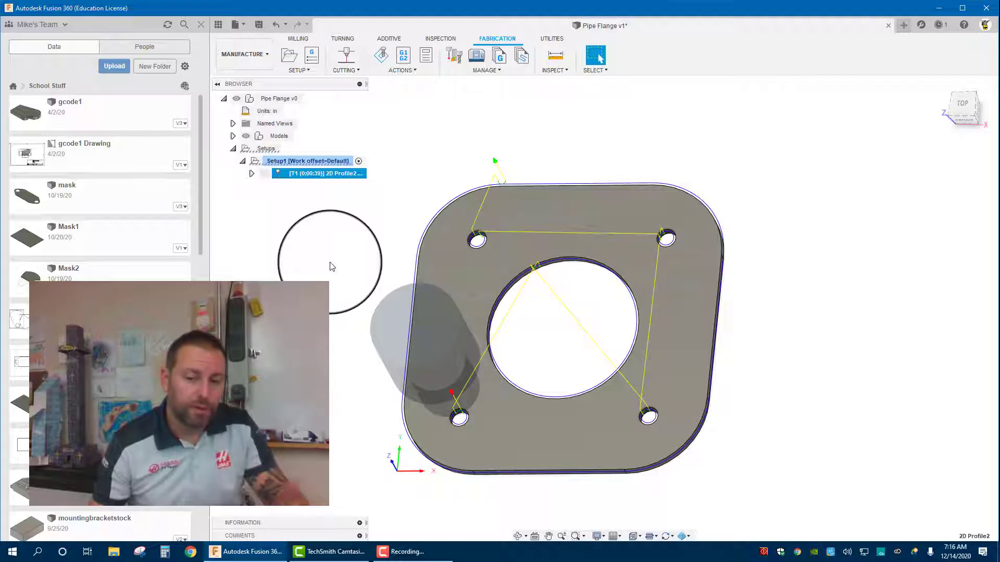